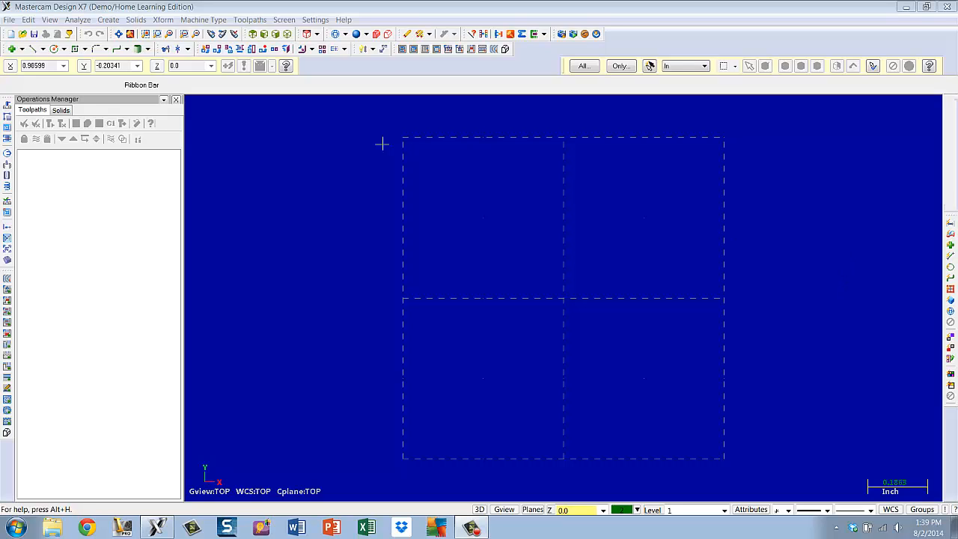
Draw a 5.0 by 5.0 inch rectangle anchored at its center on the origin
click(75, 49)
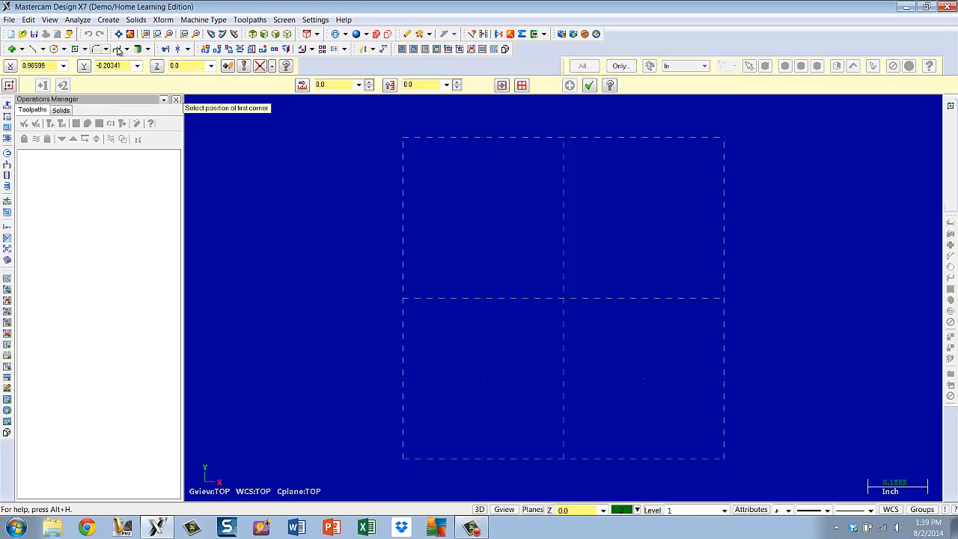
click(359, 85)
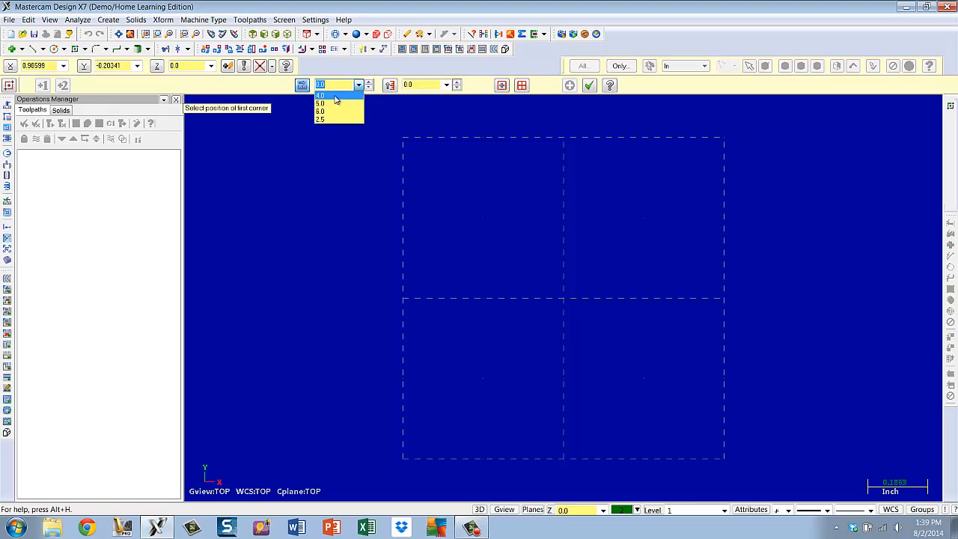
click(320, 104)
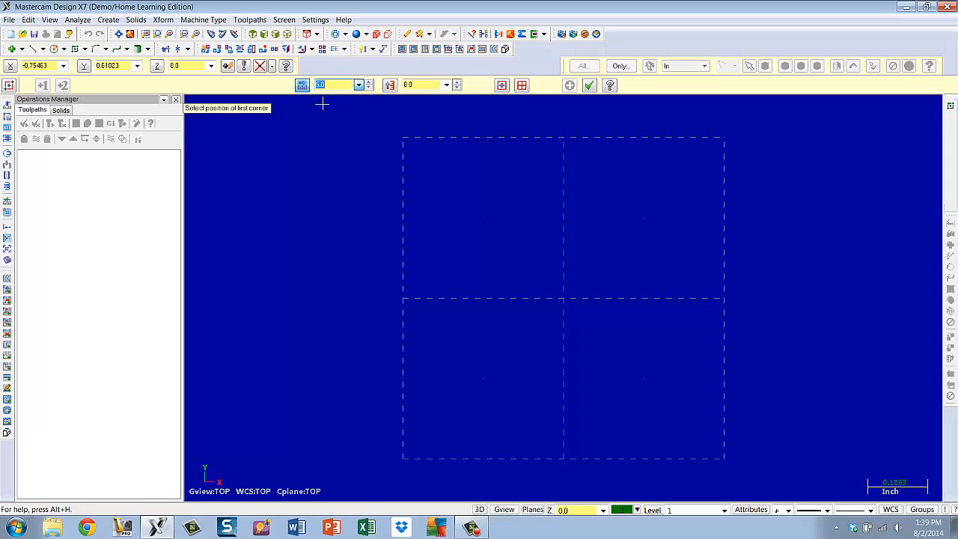
click(446, 85)
click(430, 103)
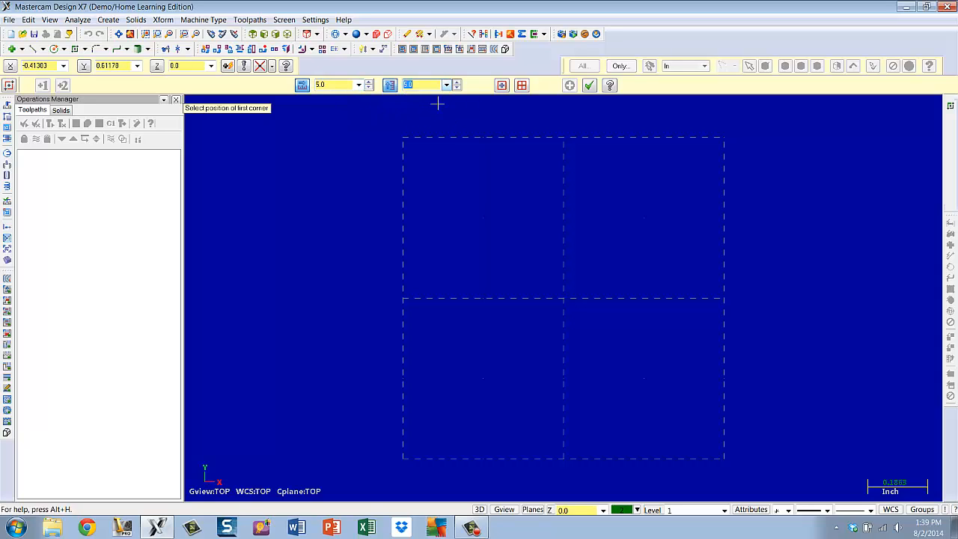
click(503, 86)
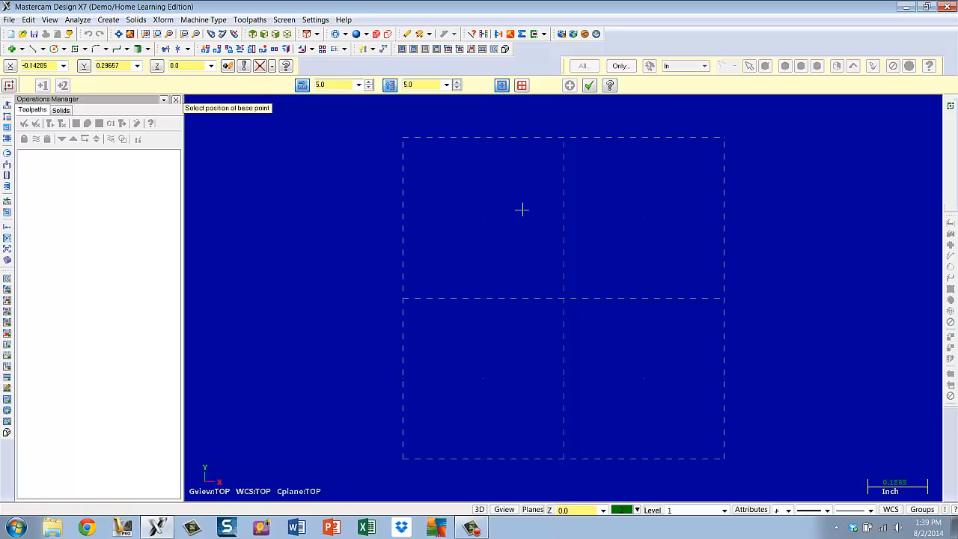
click(565, 300)
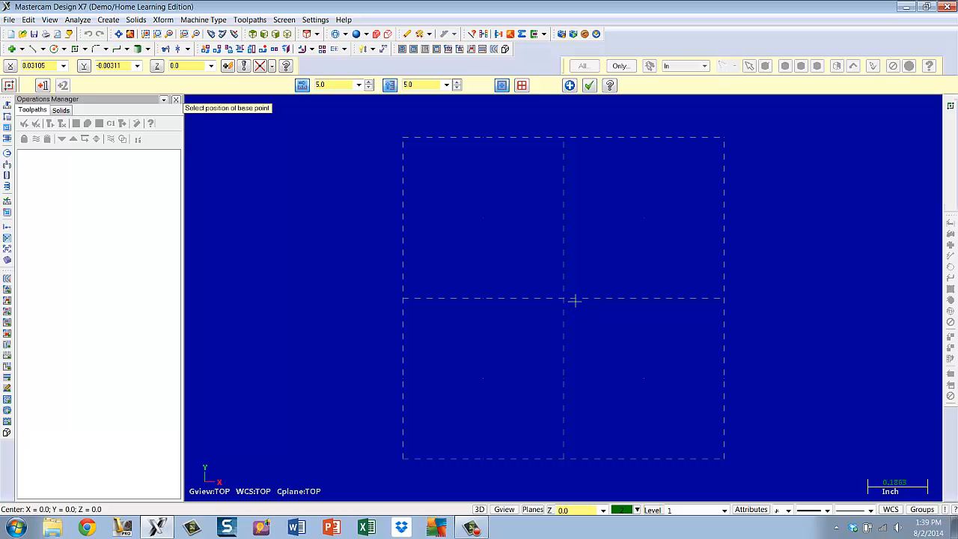
scroll(575, 301, down, 1)
scroll(574, 301, down, 4)
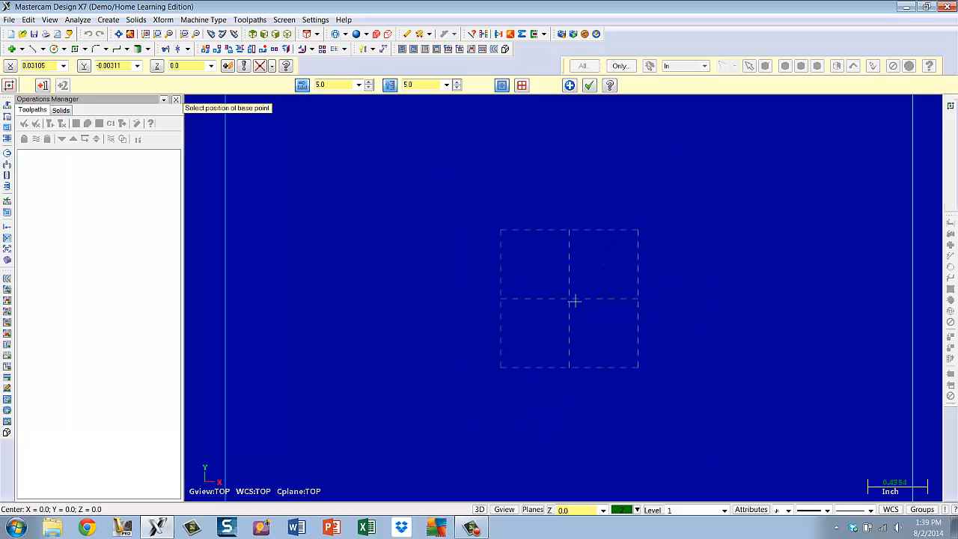
scroll(575, 300, down, 3)
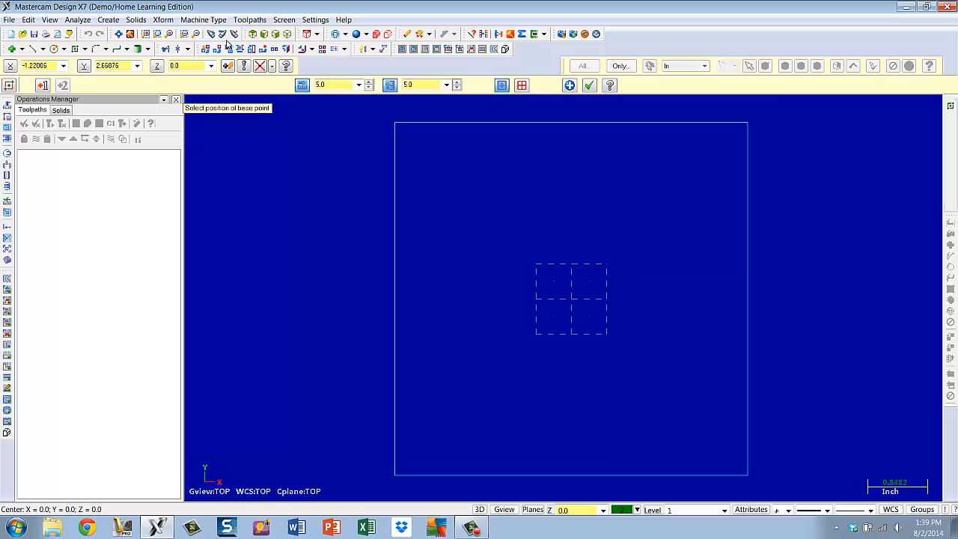
click(118, 33)
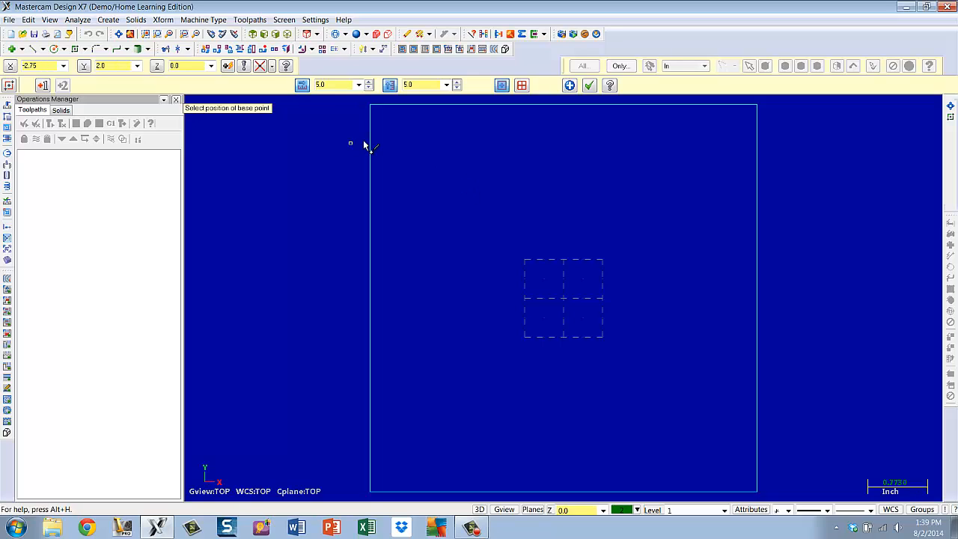
click(569, 85)
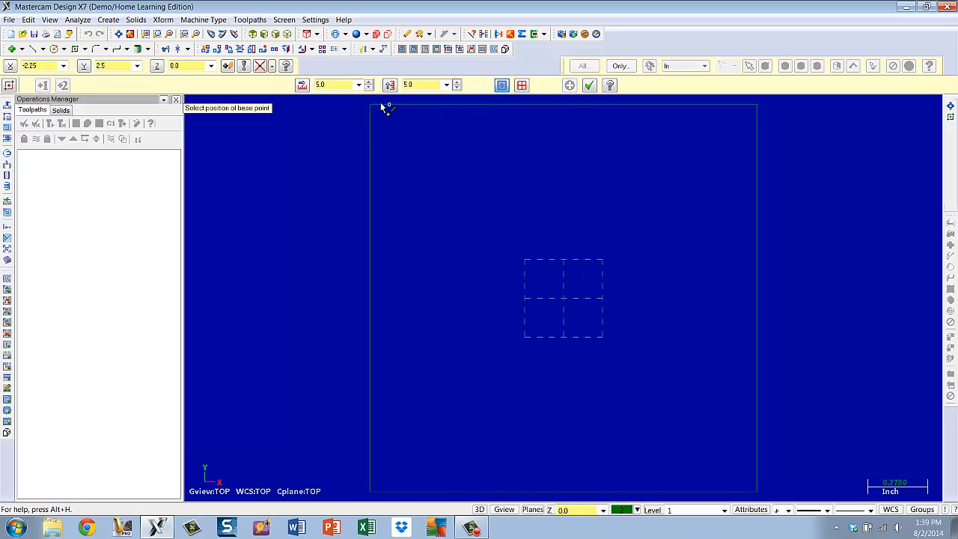
Draw a second rectangle, 4.0 by 4.0 inches, centered on the origin
click(358, 85)
click(333, 112)
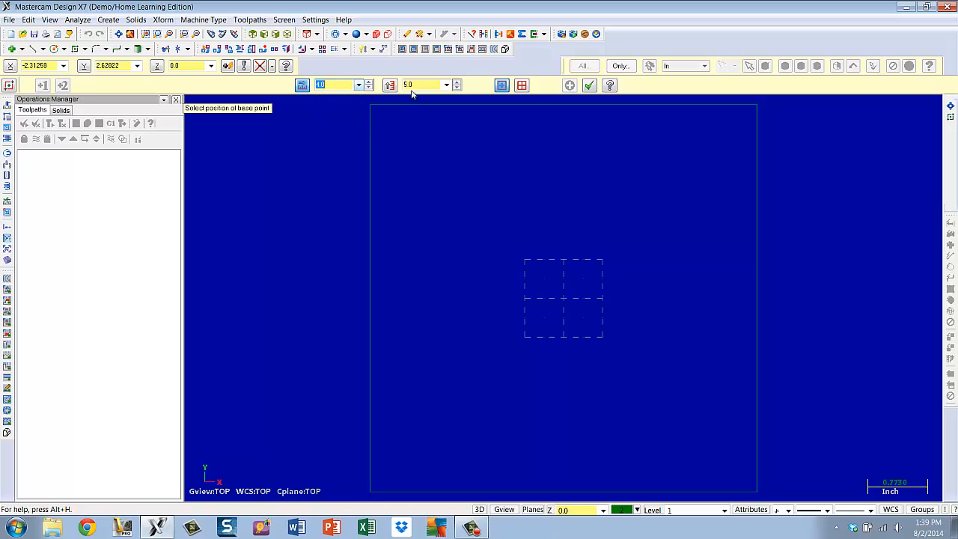
click(446, 84)
click(417, 101)
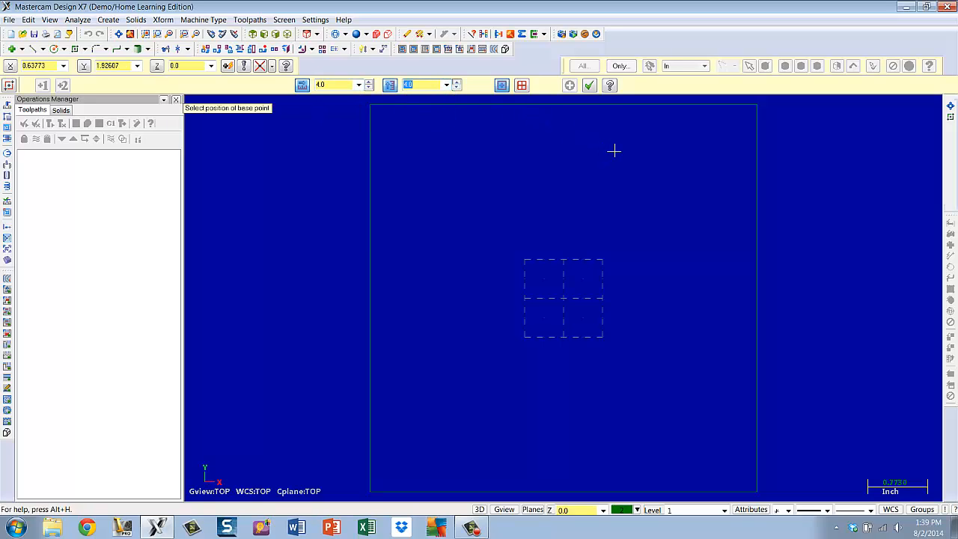
key(Return)
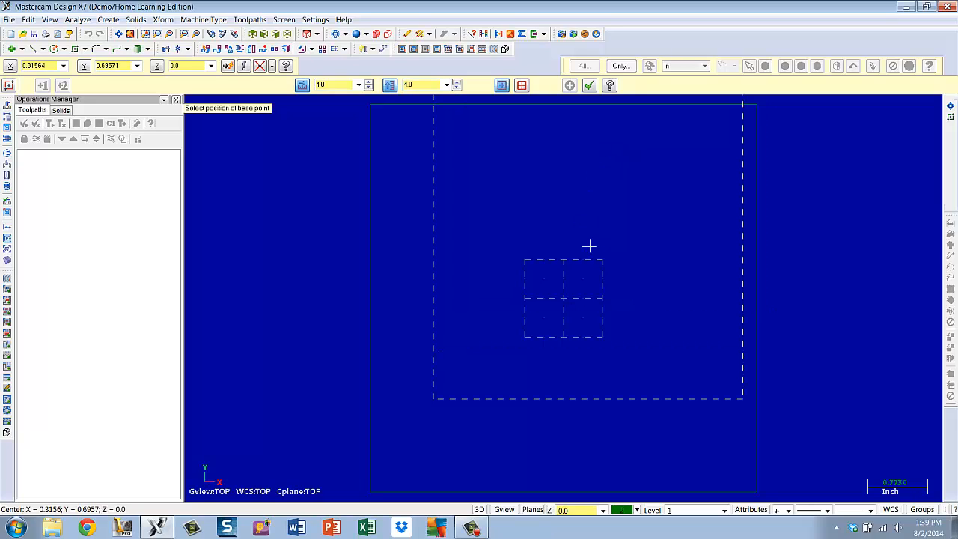
click(564, 299)
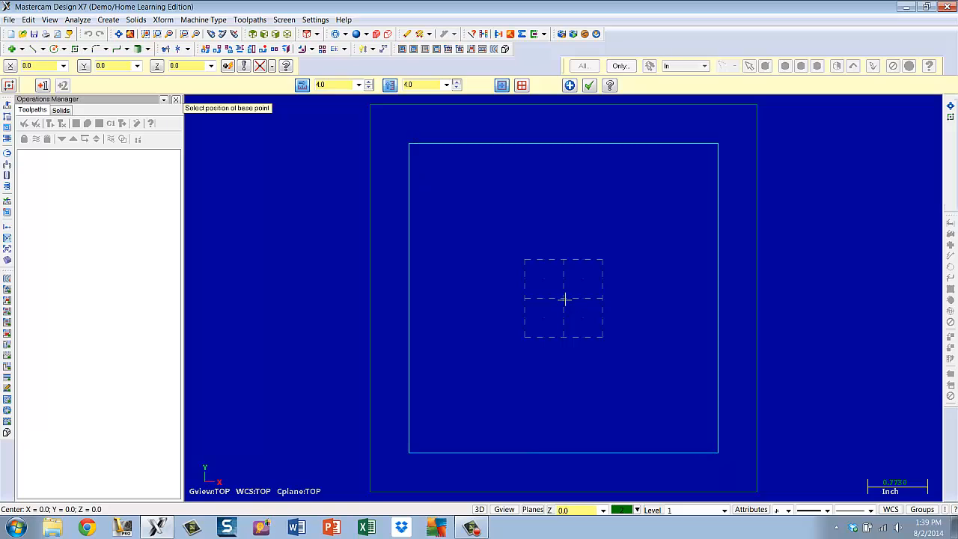
click(591, 87)
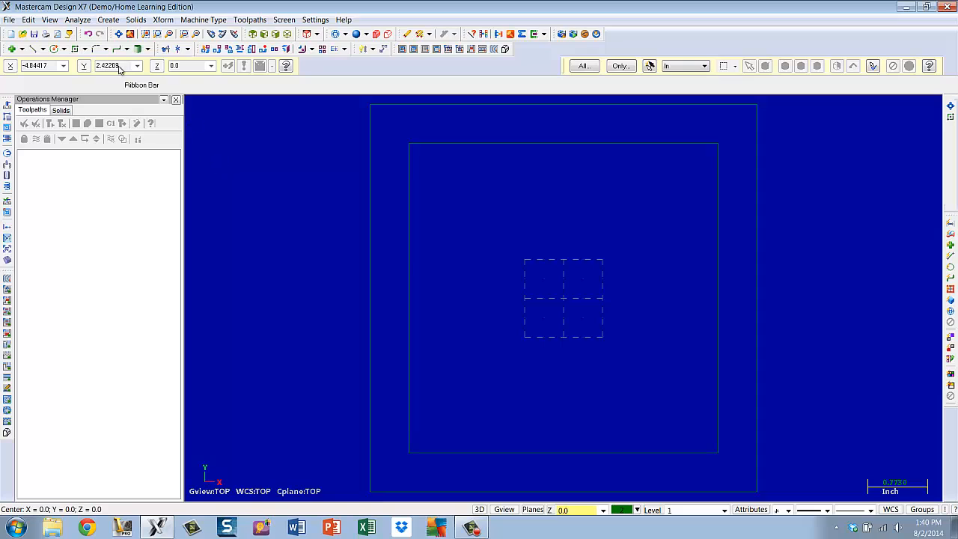
Chain-fillet all corners of the 4-inch rectangle with a 1.0 inch radius
click(103, 49)
click(106, 49)
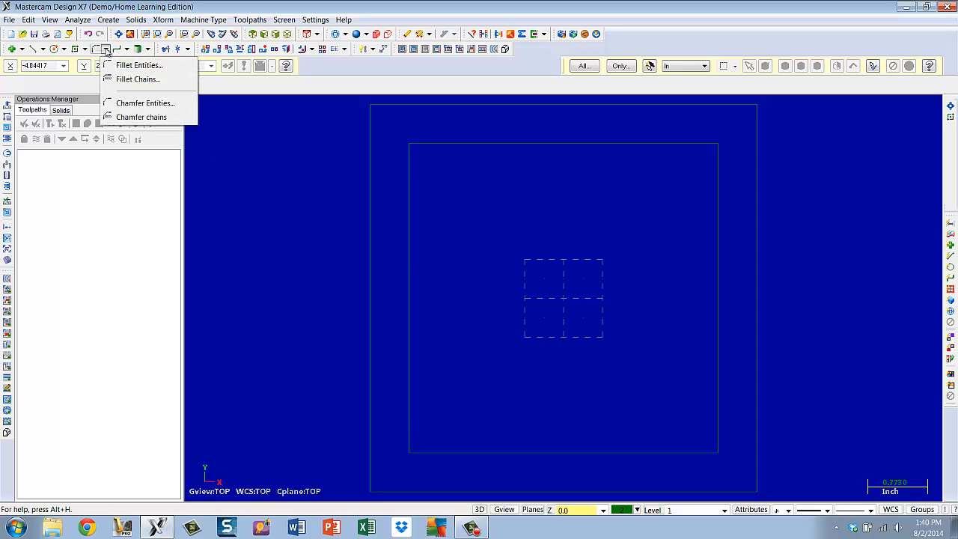
click(131, 81)
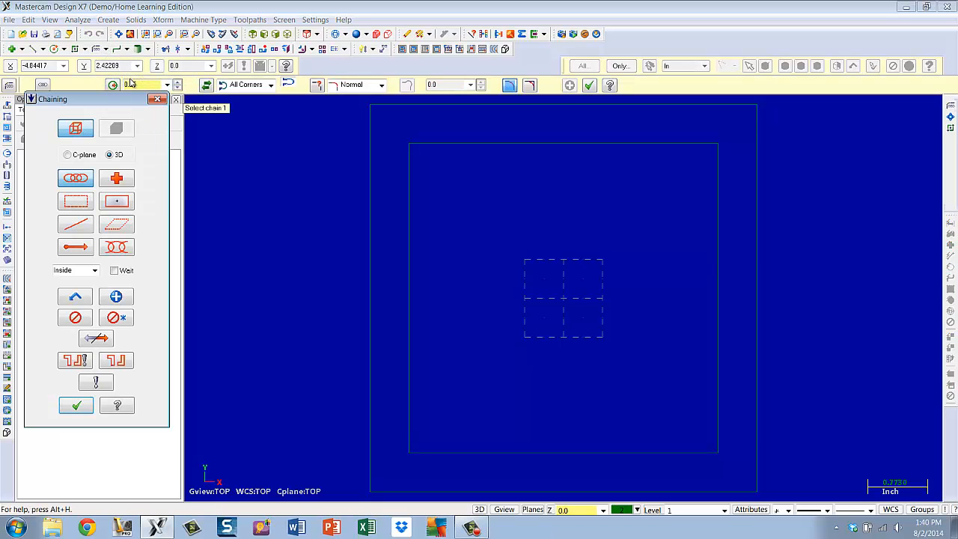
click(408, 211)
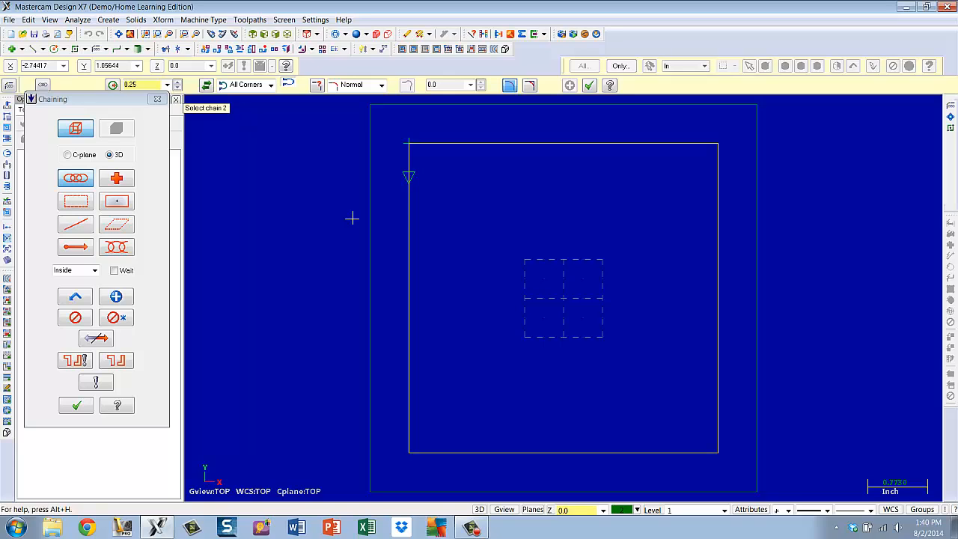
click(77, 406)
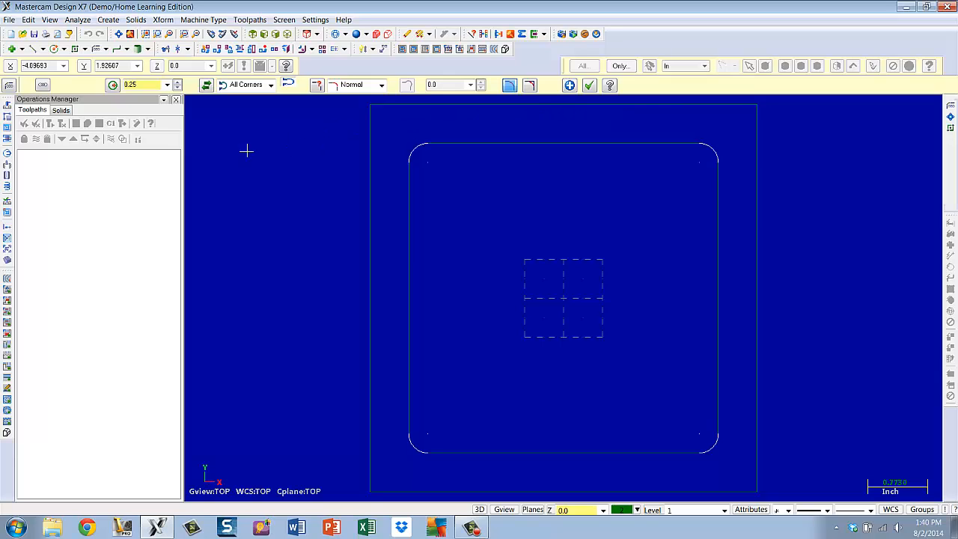
click(169, 87)
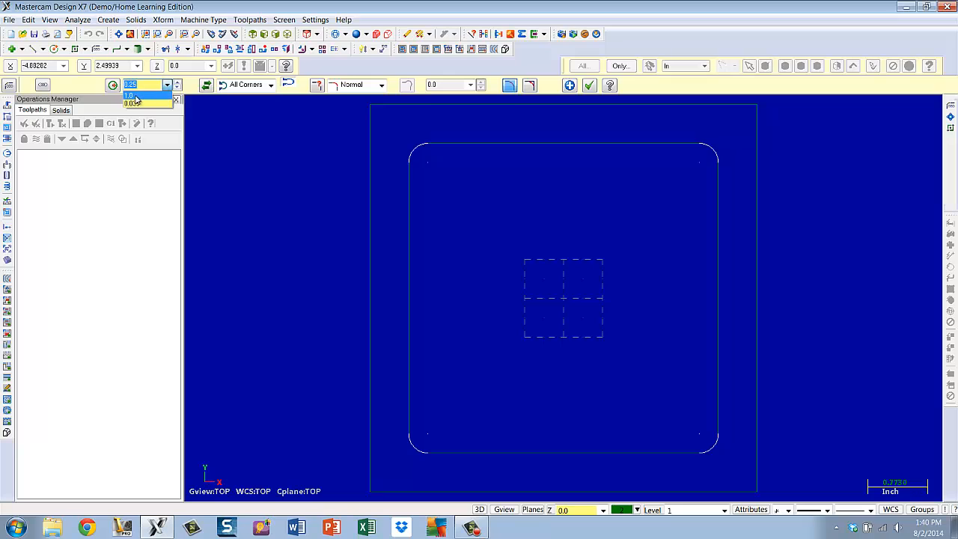
click(137, 98)
key(Return)
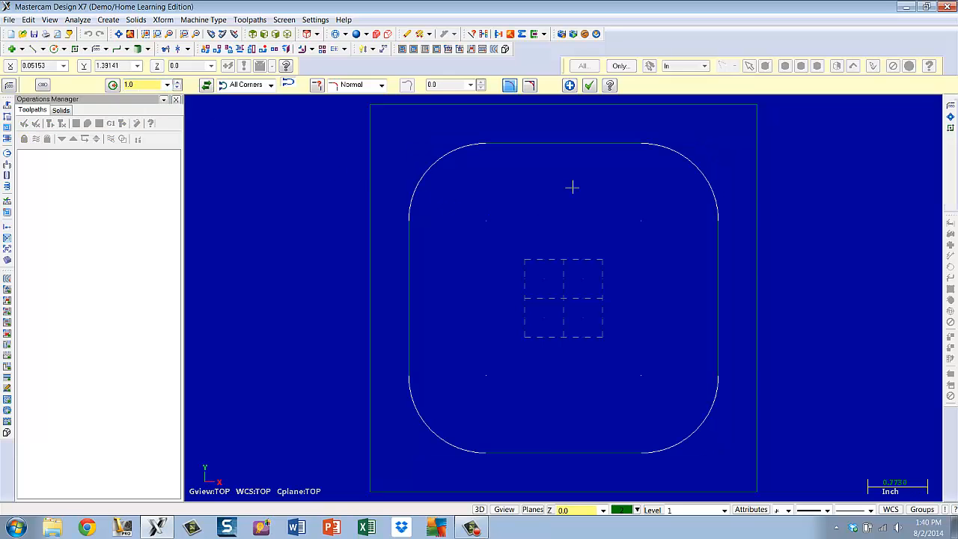
click(590, 86)
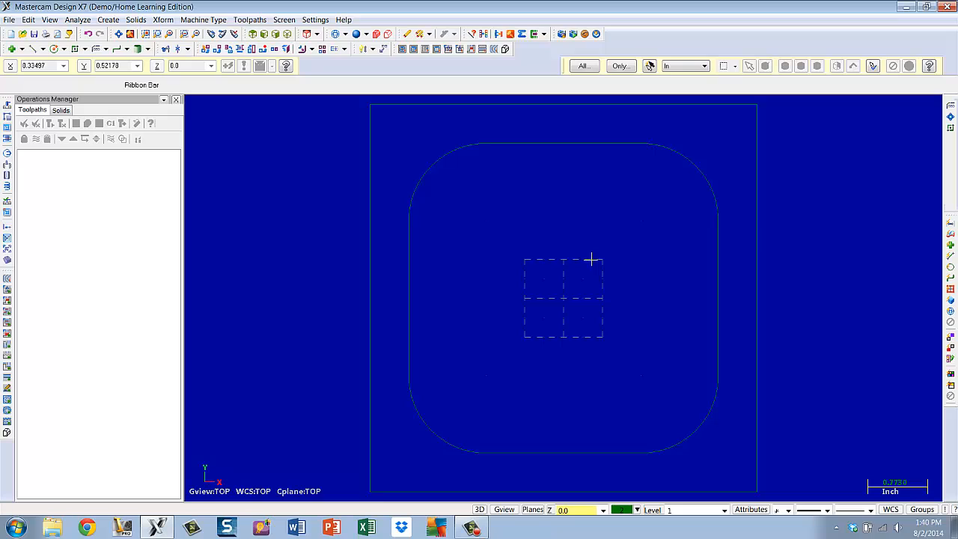
Draw a circle of 0.4125 inch radius centered at the origin
click(53, 49)
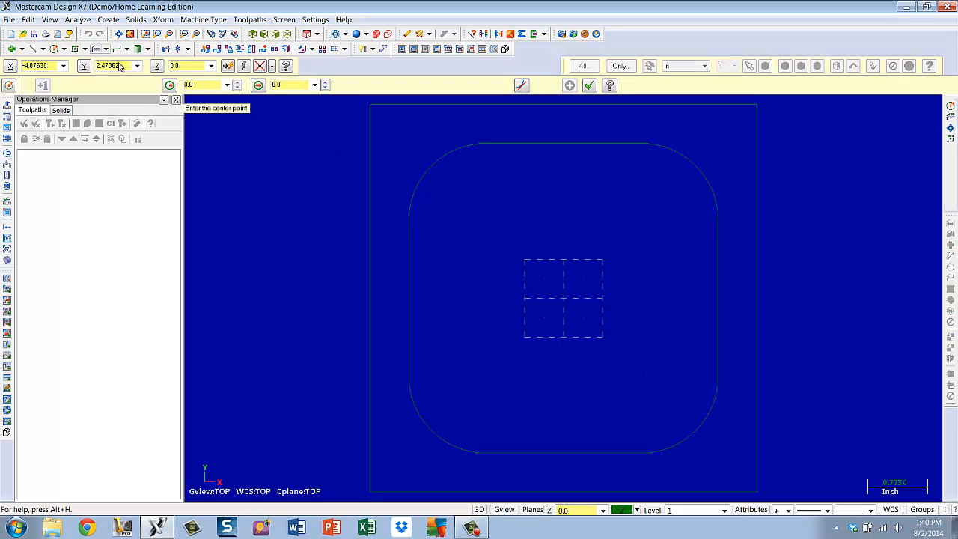
click(314, 84)
click(280, 103)
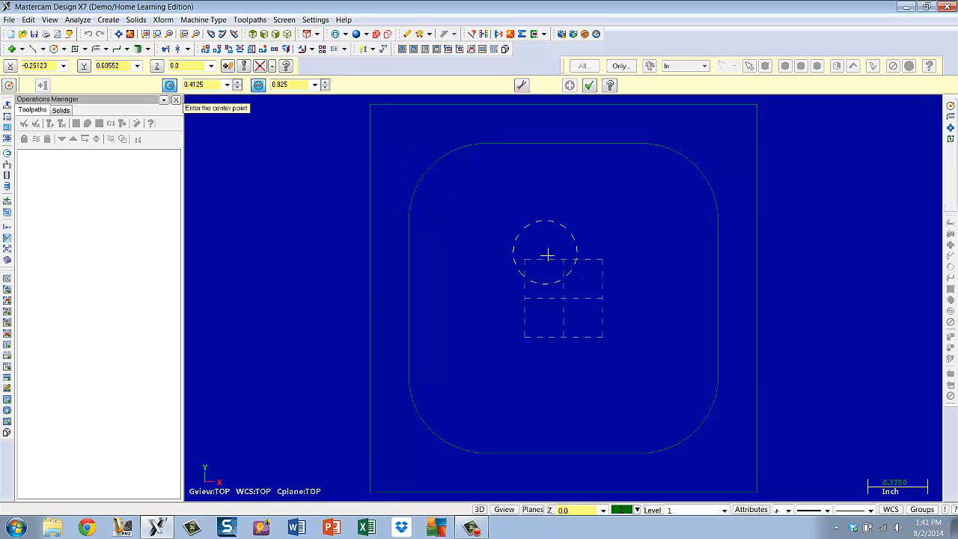
click(565, 300)
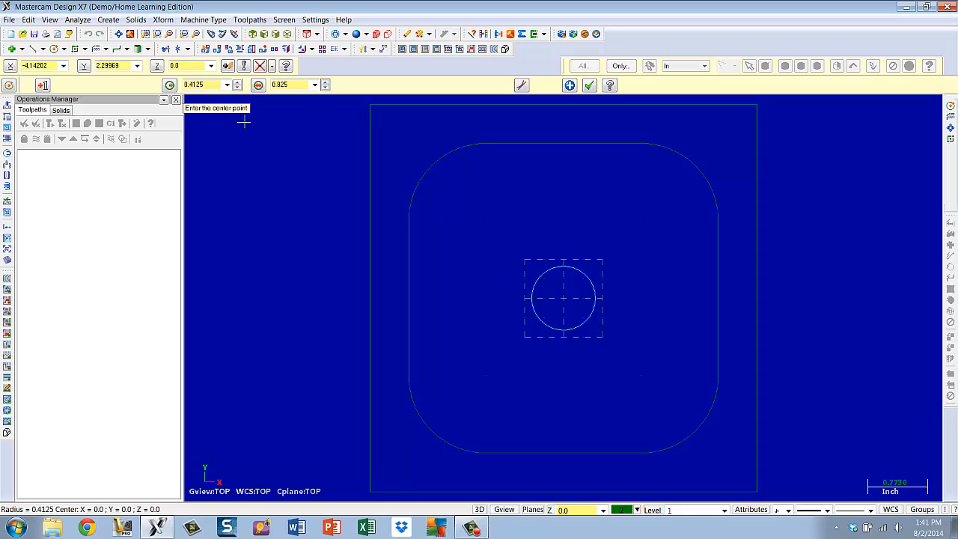
click(589, 84)
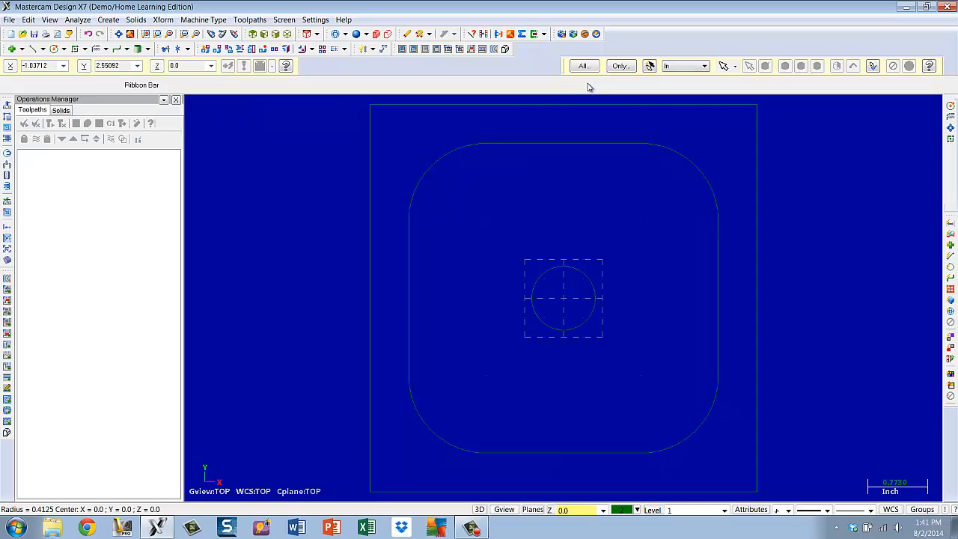
Translate a copy of the filleted rectangle -0.75 inch along Z
mouse_move(573, 209)
middle_down()
mouse_move(577, 113)
mouse_move(591, 195)
mouse_move(613, 138)
mouse_move(592, 103)
mouse_move(569, 115)
mouse_move(576, 106)
mouse_move(575, 122)
mouse_move(582, 104)
mouse_move(568, 201)
mouse_move(576, 225)
middle_up()
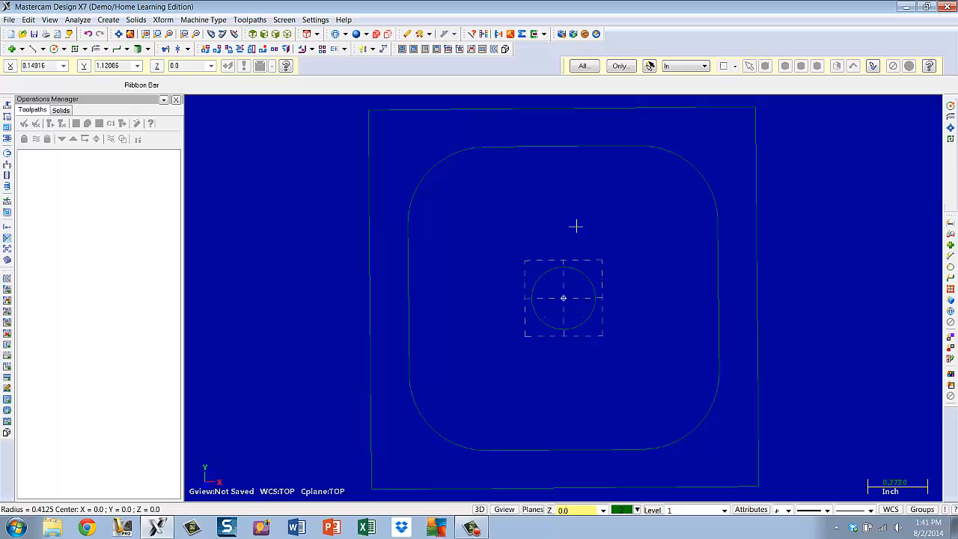
click(256, 38)
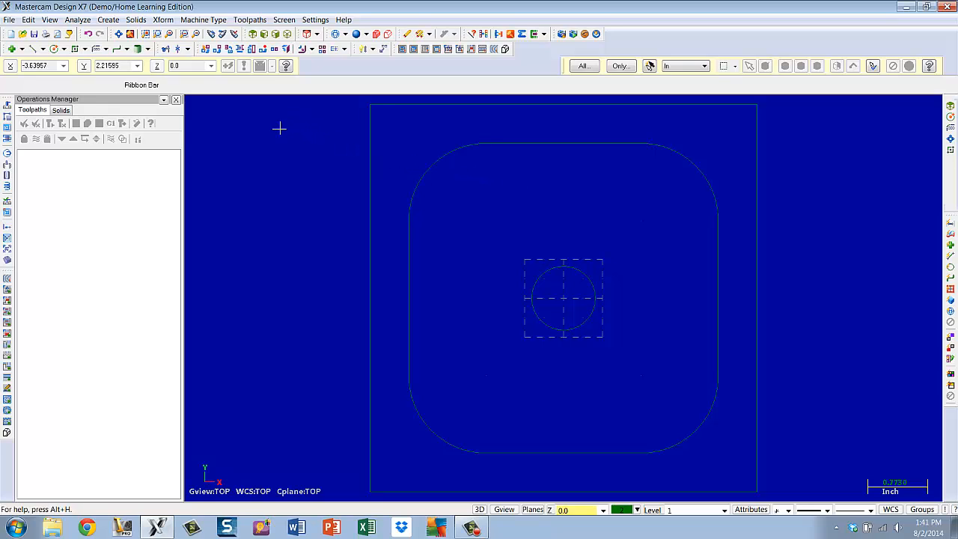
click(163, 20)
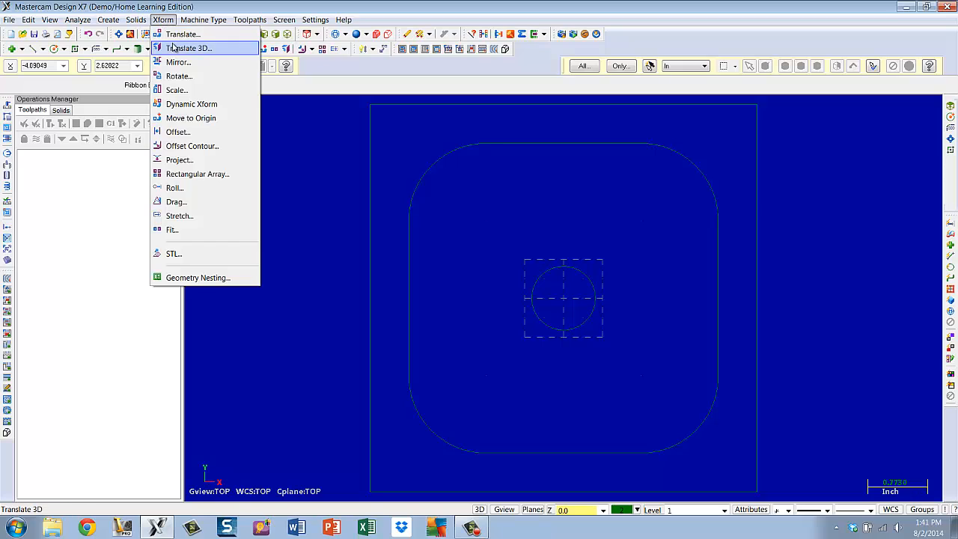
click(177, 35)
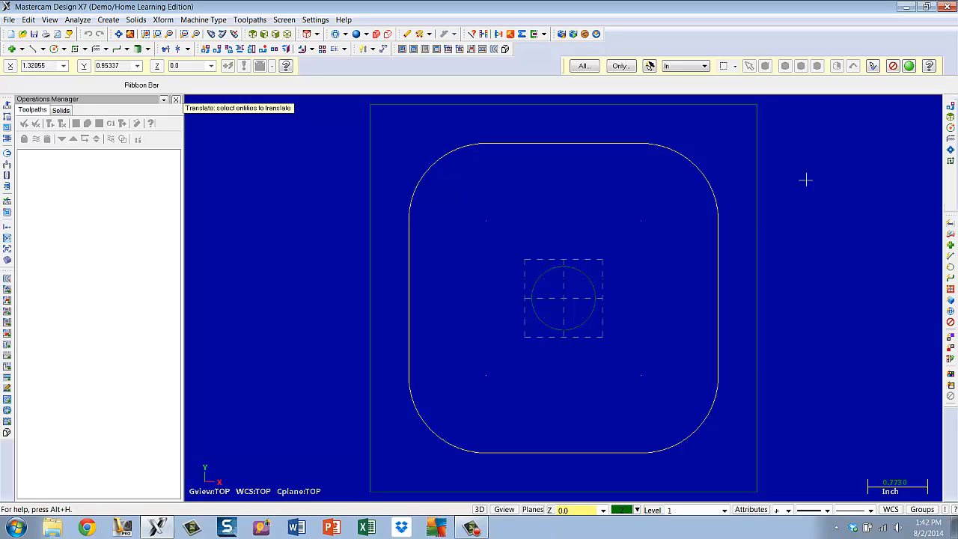
click(908, 67)
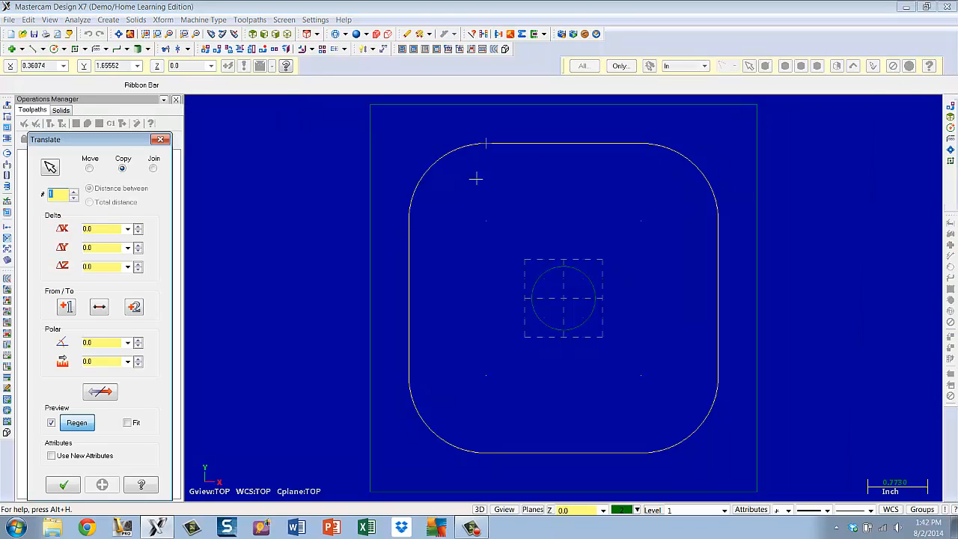
click(90, 170)
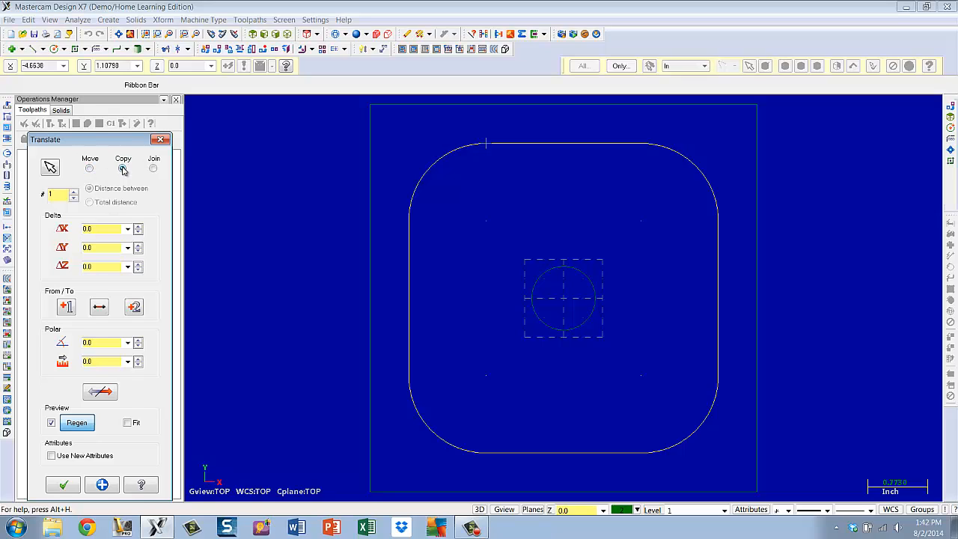
click(123, 169)
click(127, 266)
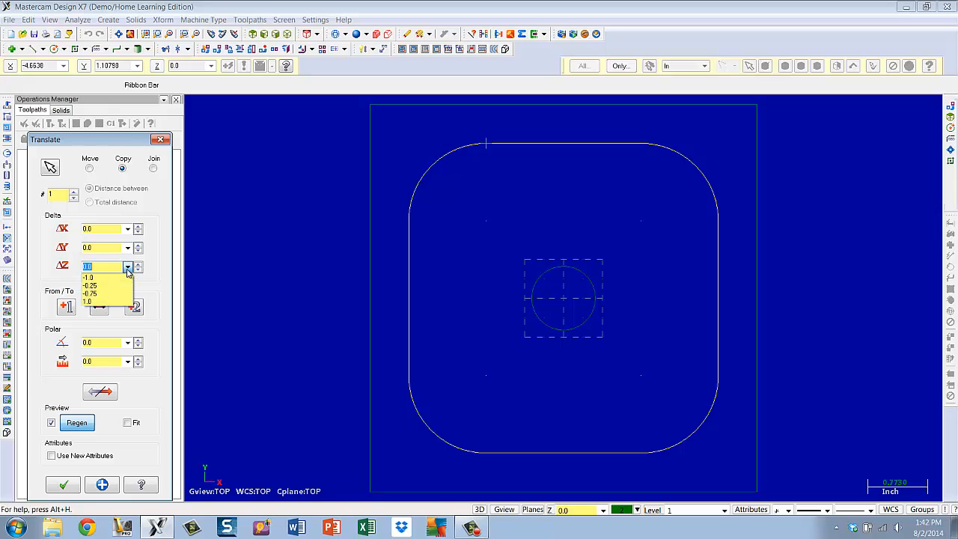
click(98, 294)
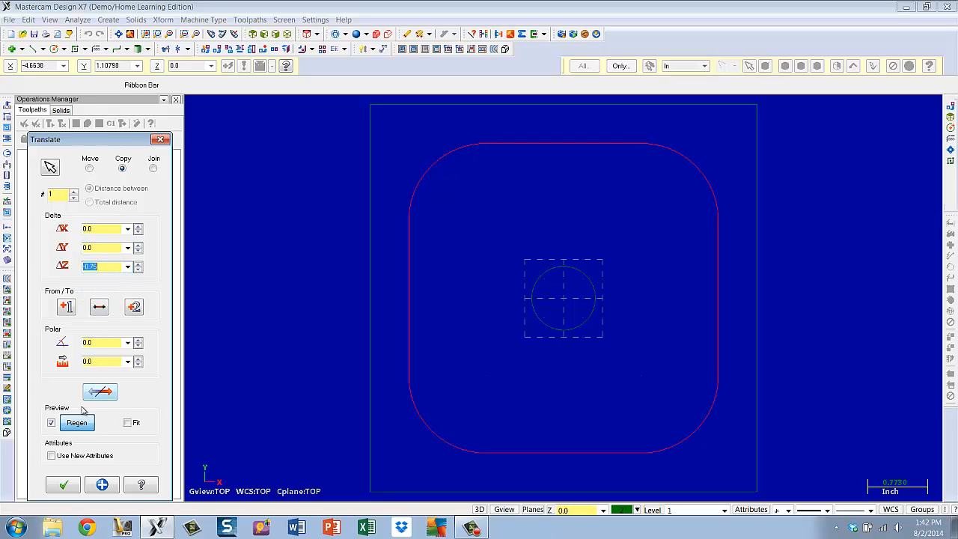
click(102, 488)
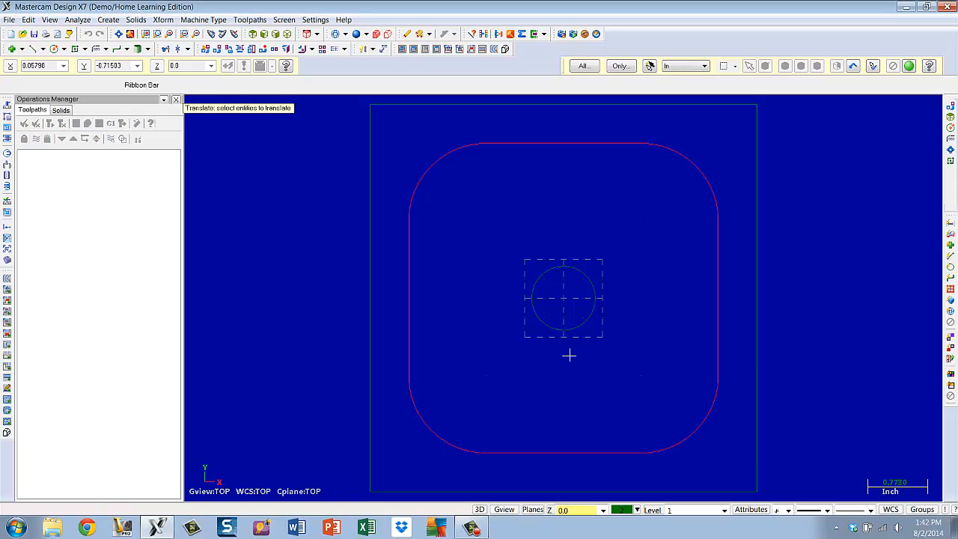
Move the center circle -0.25 inch along Z with the Translate command
middle_drag(569, 356, 584, 340)
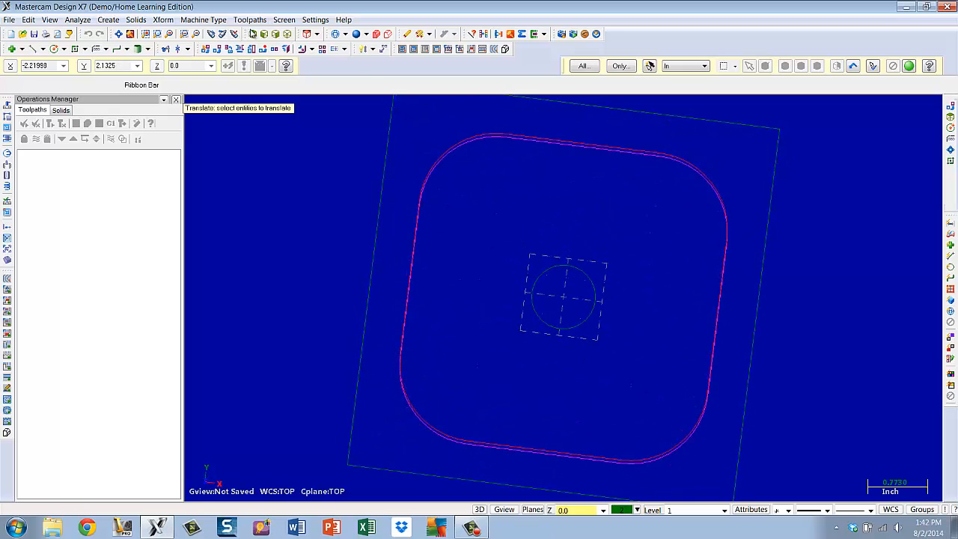
click(253, 34)
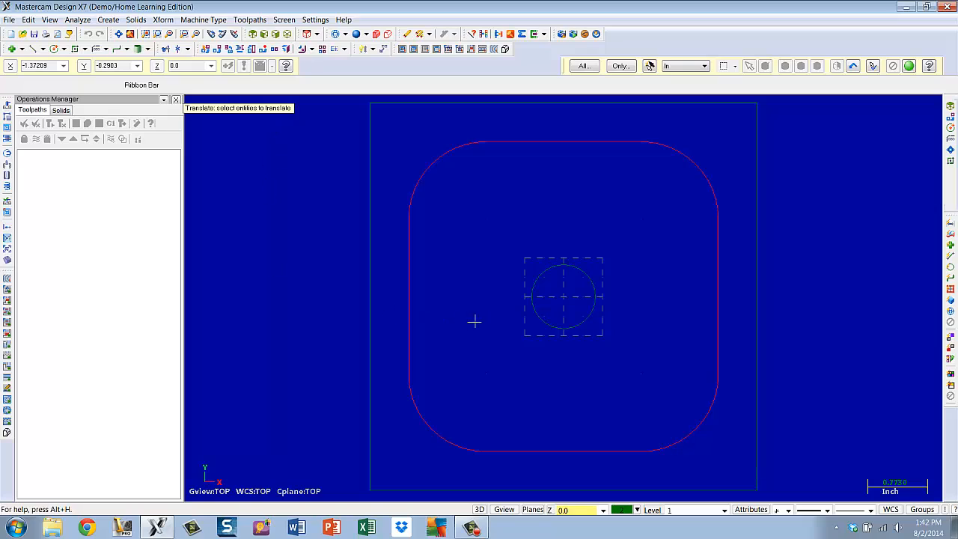
click(534, 307)
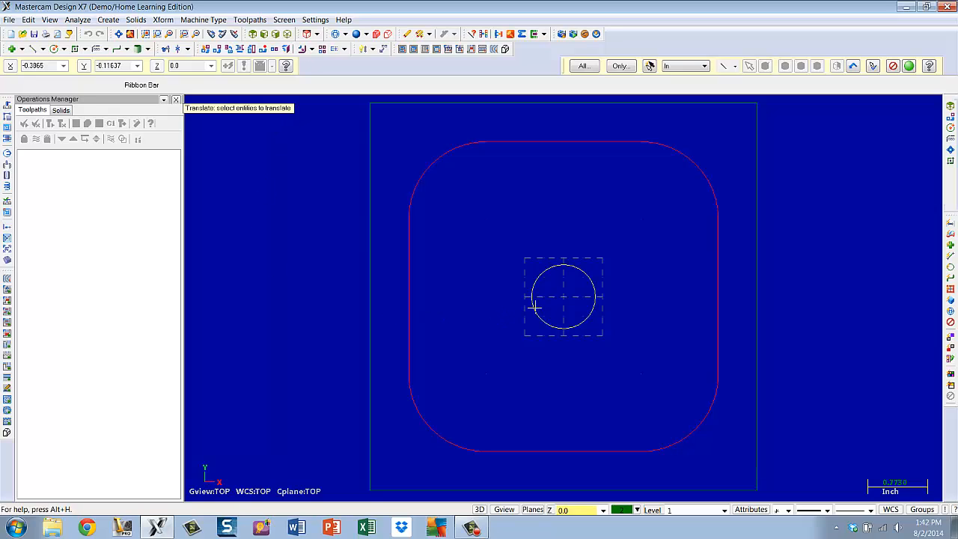
click(909, 66)
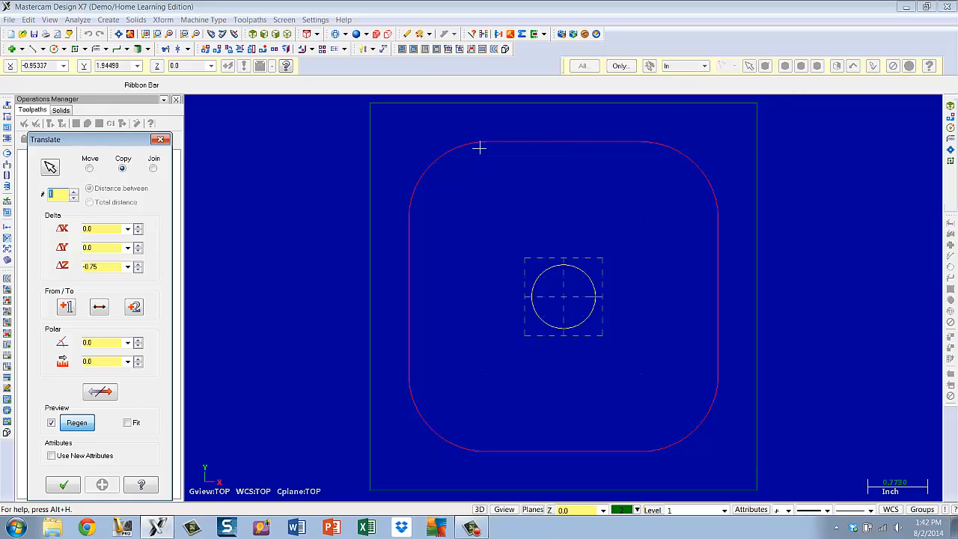
click(90, 169)
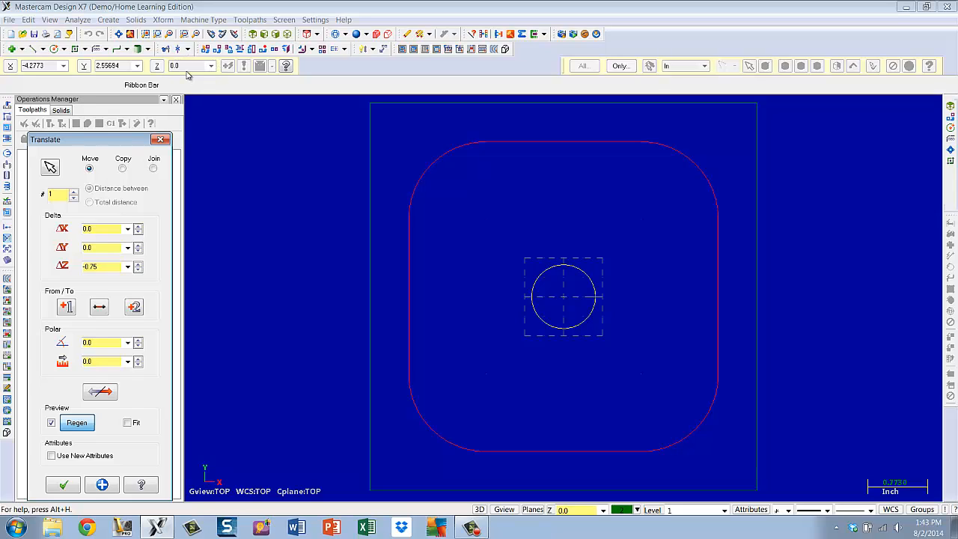
click(127, 268)
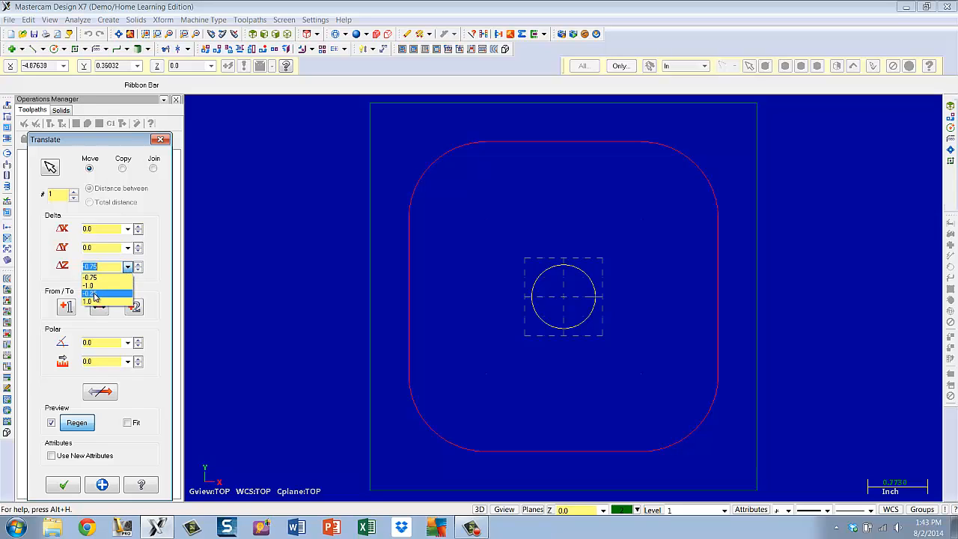
click(95, 295)
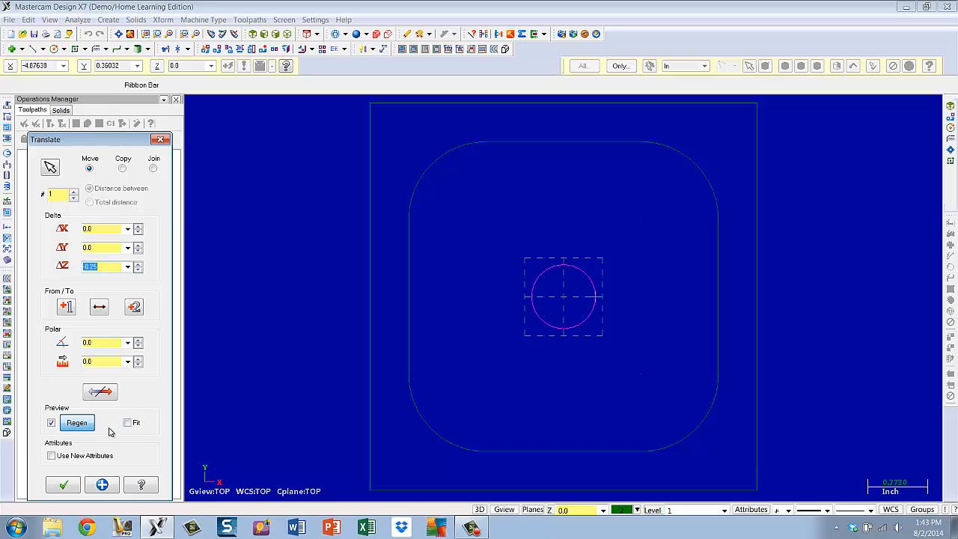
click(65, 487)
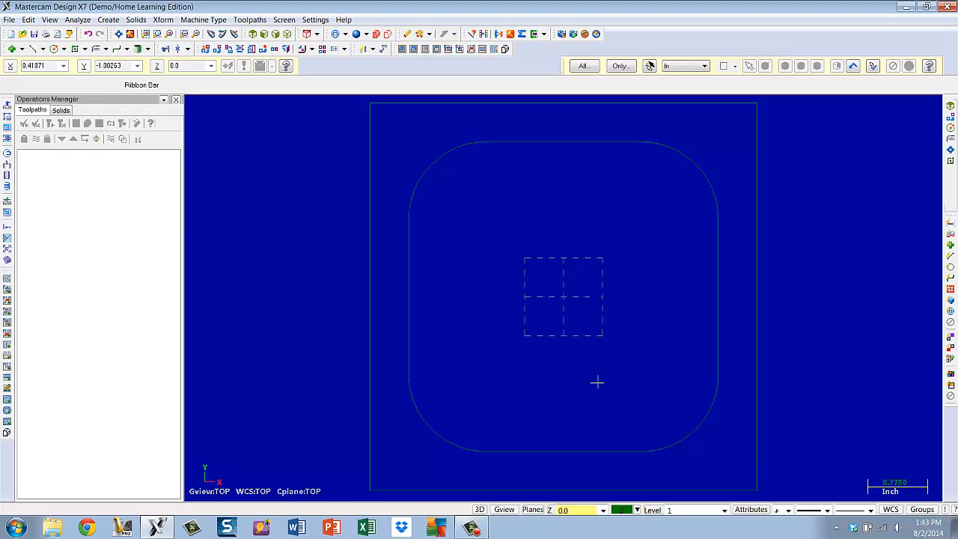
Switch to an isometric view and set the current drawing color to 13
scroll(556, 297, down, 2)
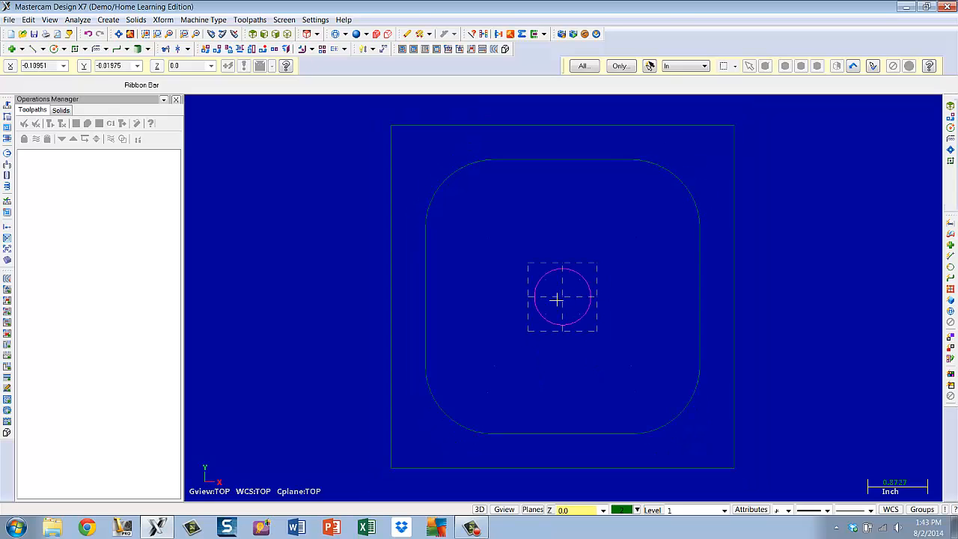
scroll(557, 299, up, 2)
scroll(561, 303, down, 3)
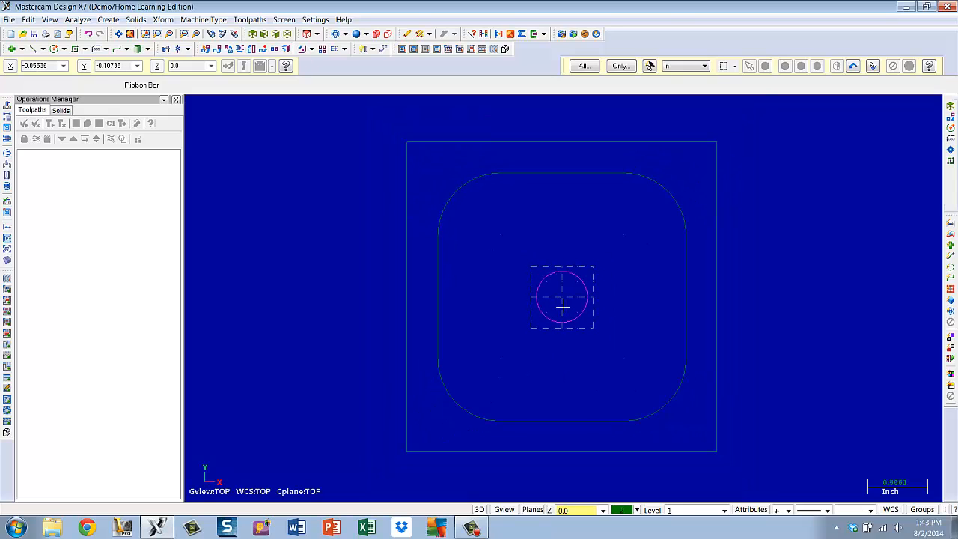
middle_drag(565, 306, 571, 285)
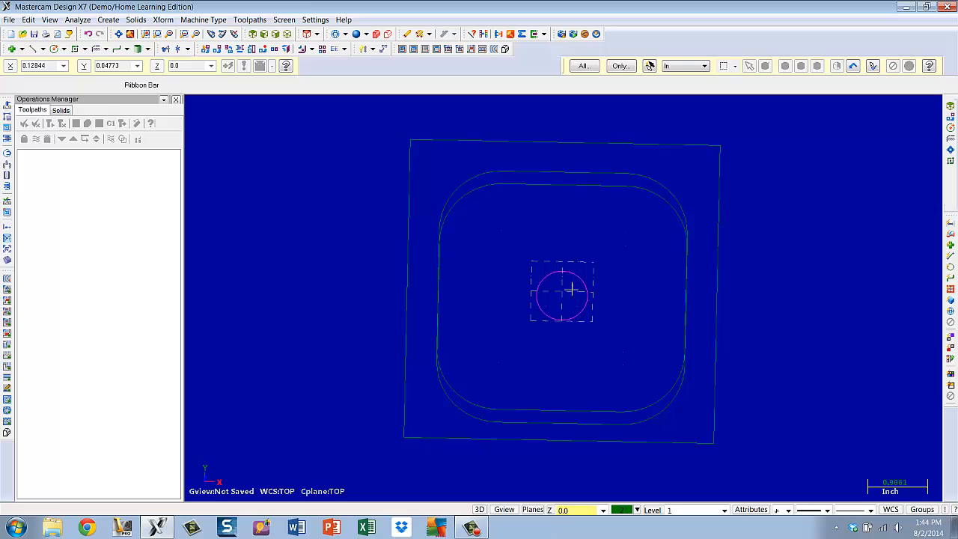
click(287, 35)
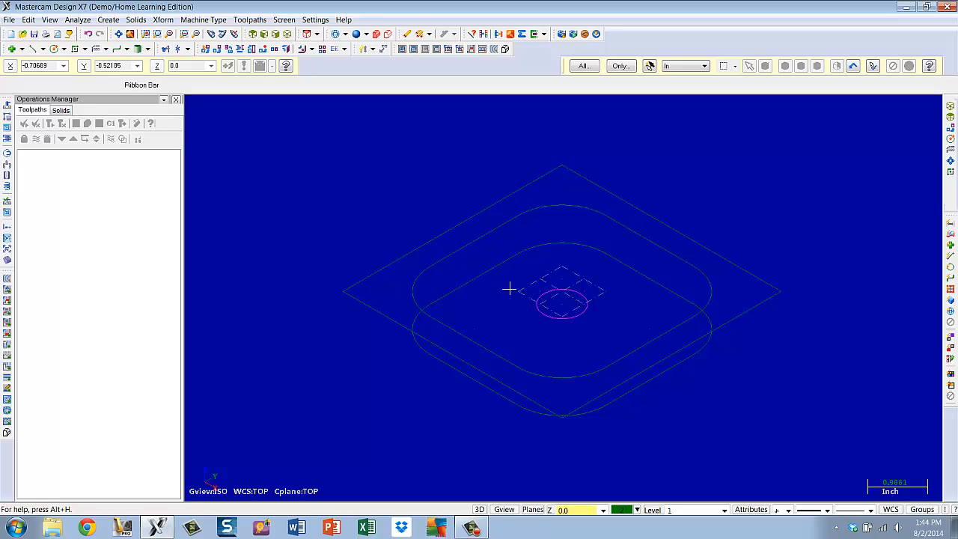
click(541, 316)
click(623, 511)
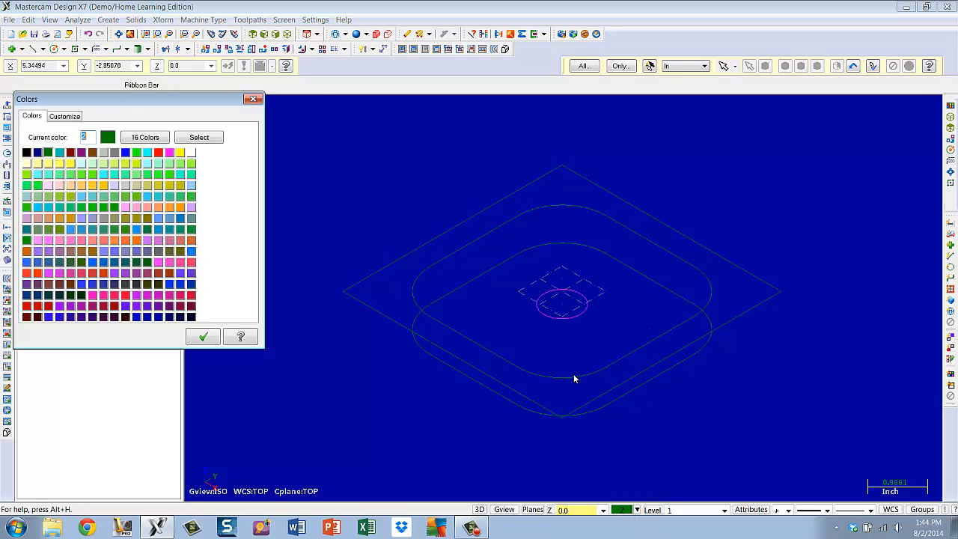
click(169, 153)
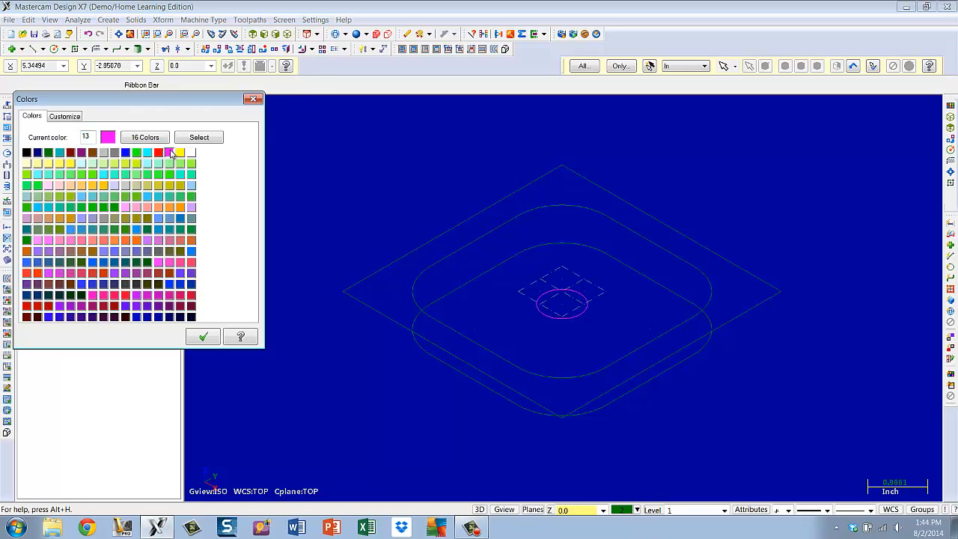
click(203, 337)
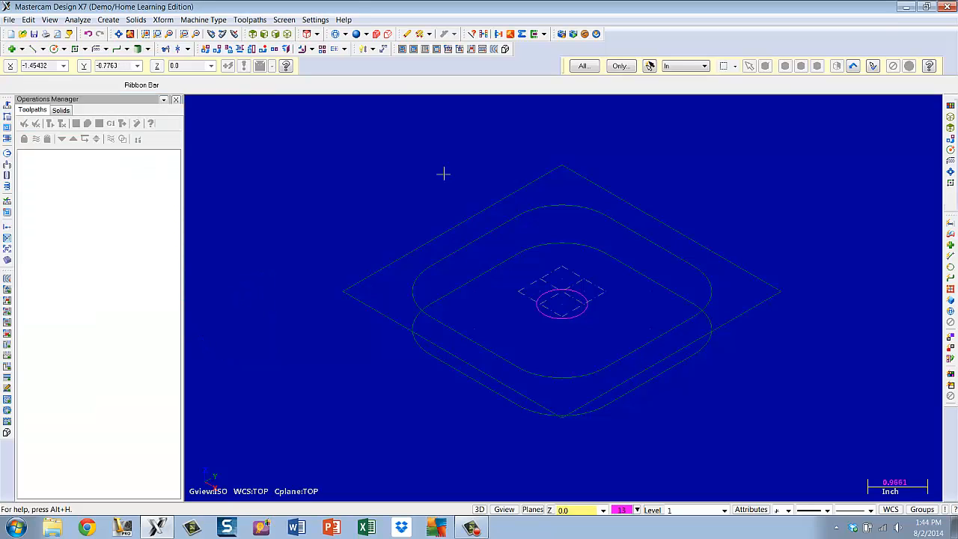
Start a Draft surface on the upper filleted rectangle and flip its direction to extend downward
click(108, 20)
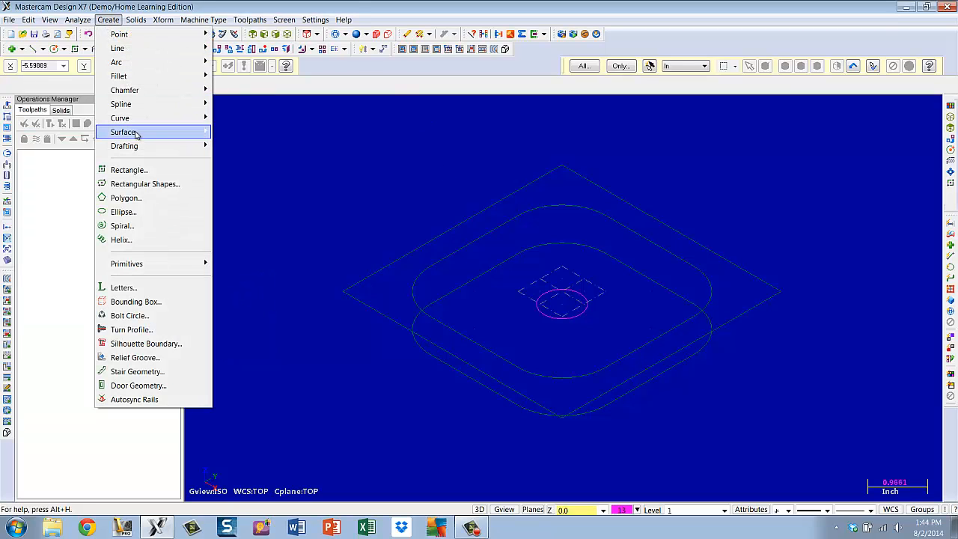
mouse_move(137, 140)
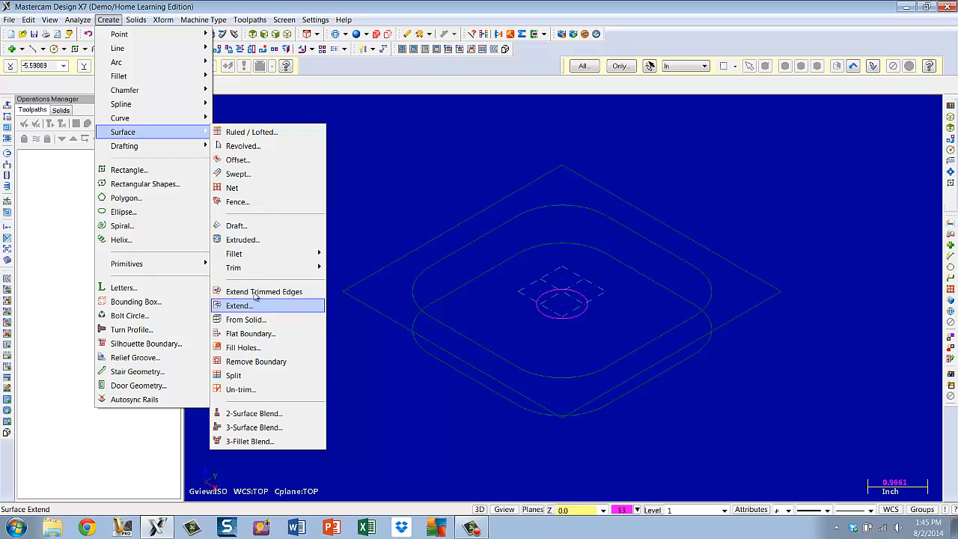
click(247, 225)
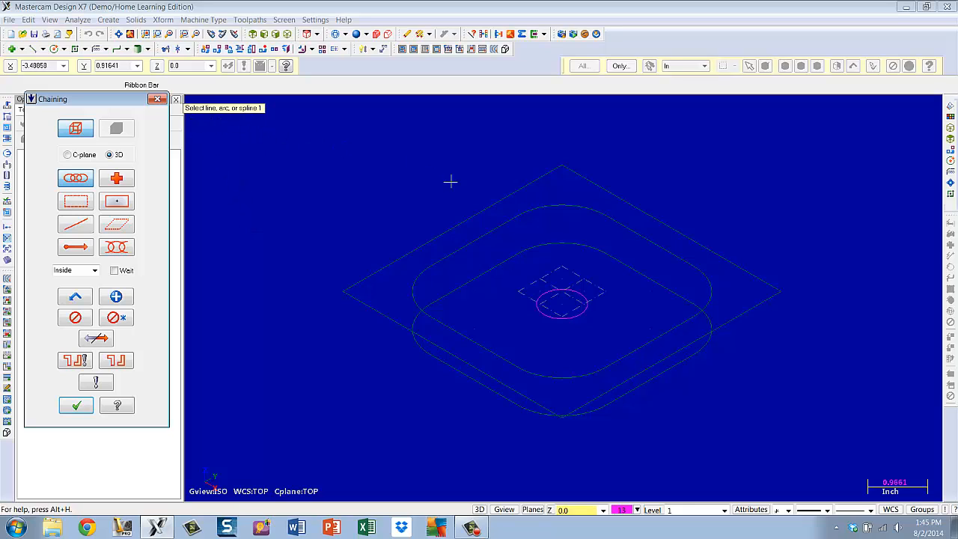
click(491, 235)
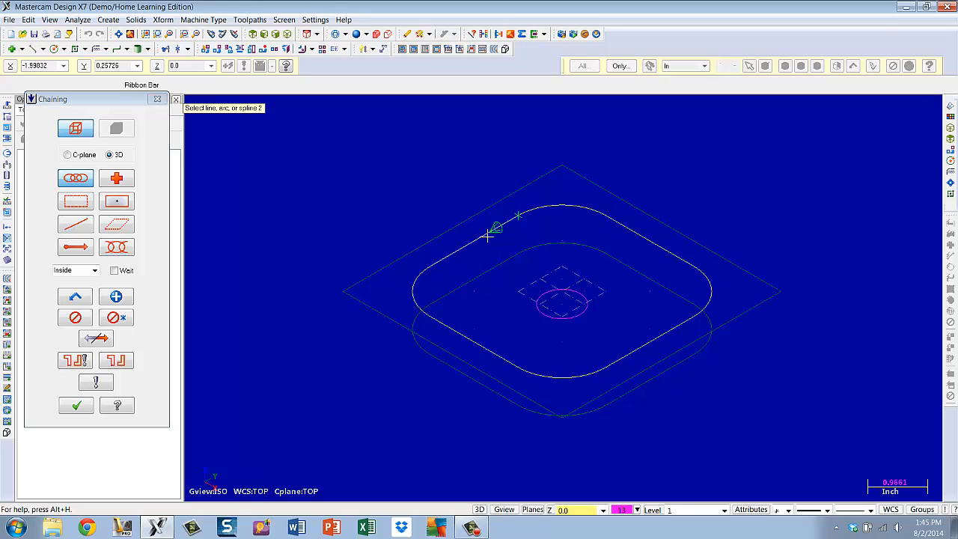
click(75, 406)
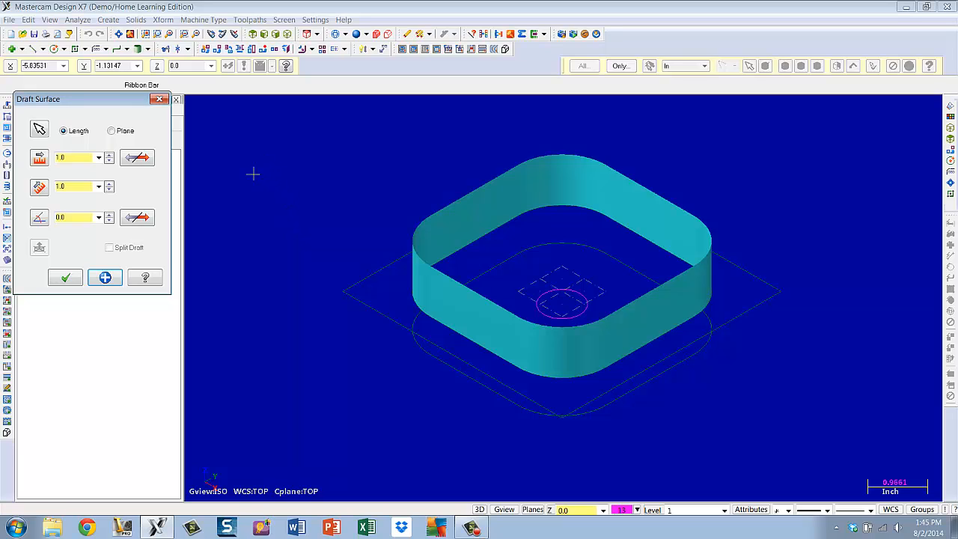
click(138, 158)
click(137, 158)
click(138, 159)
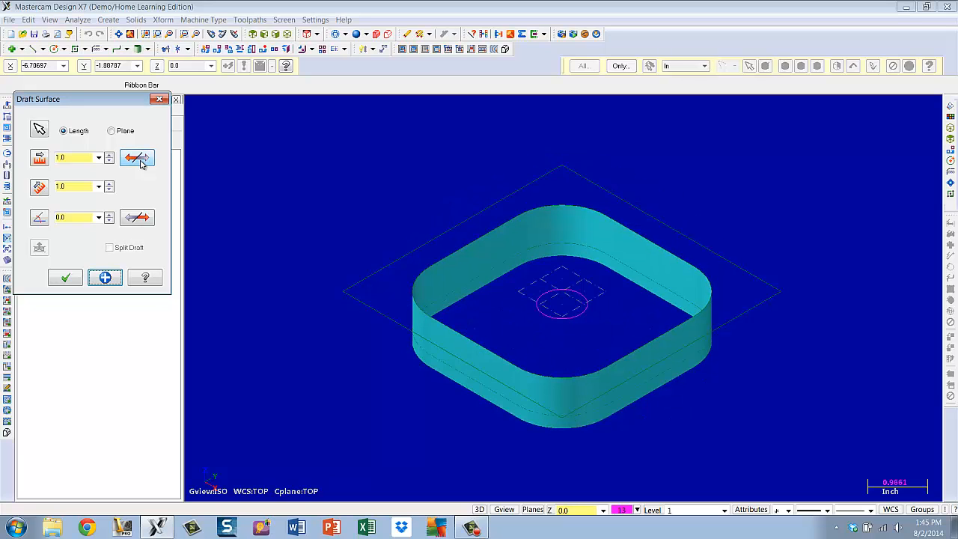
click(140, 163)
click(140, 160)
Set the rectangle's draft length to 0.75 inch and apply the surface
click(98, 157)
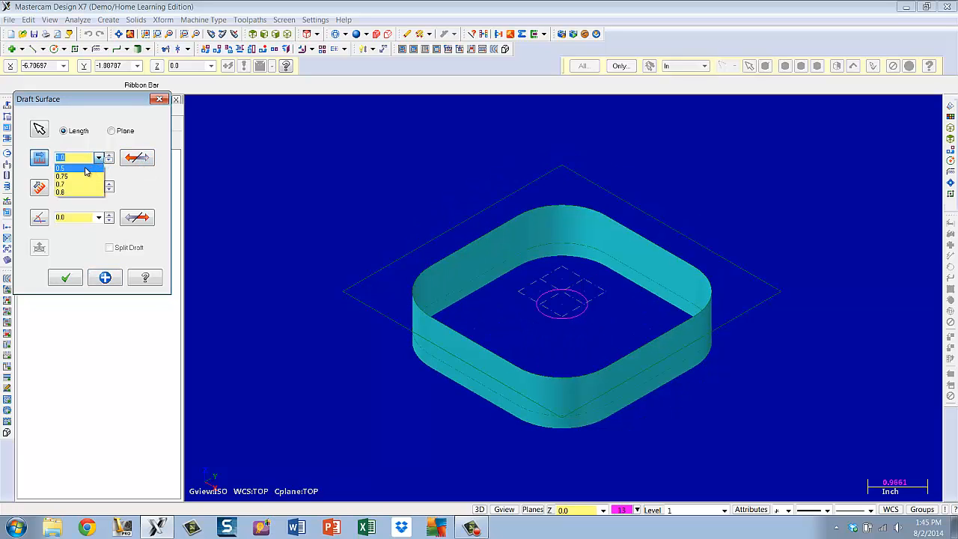
click(72, 175)
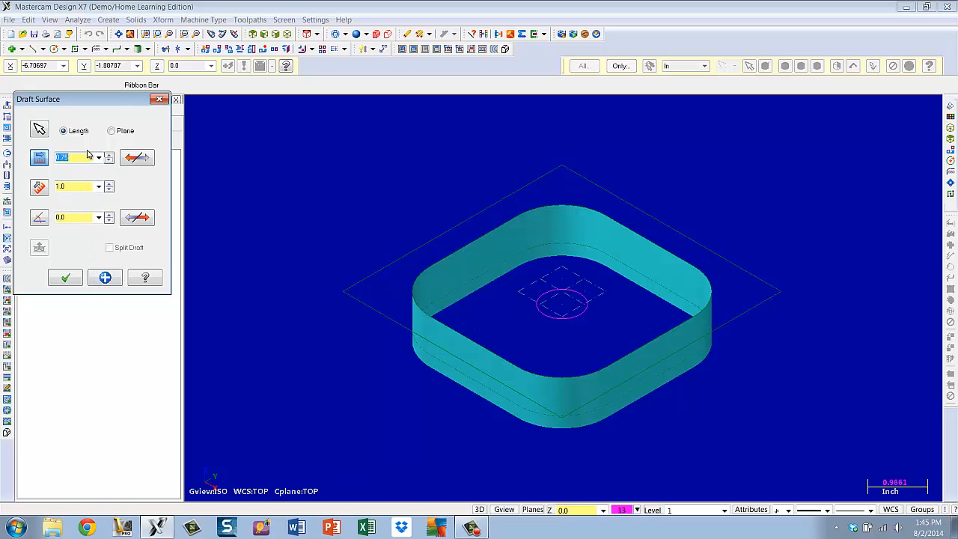
text(0.75)
key(Return)
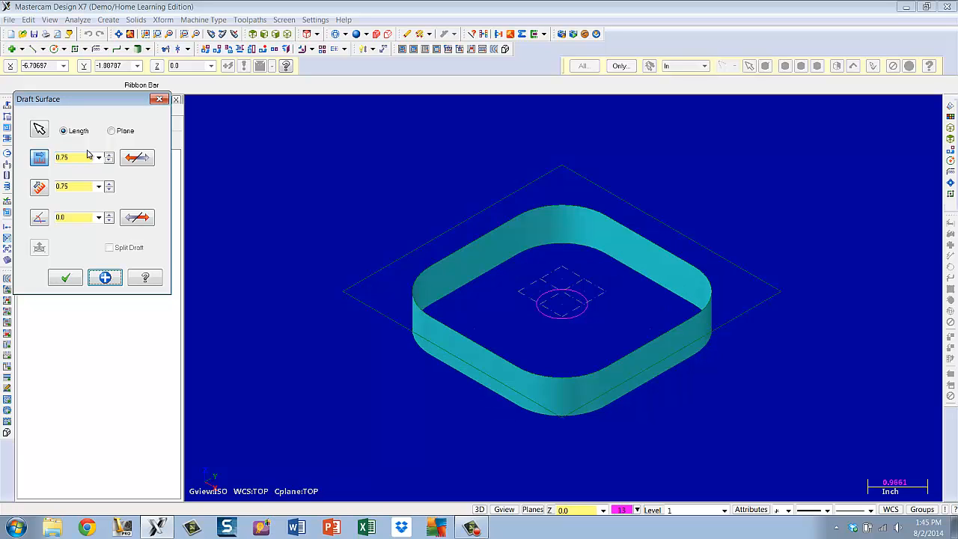
click(105, 279)
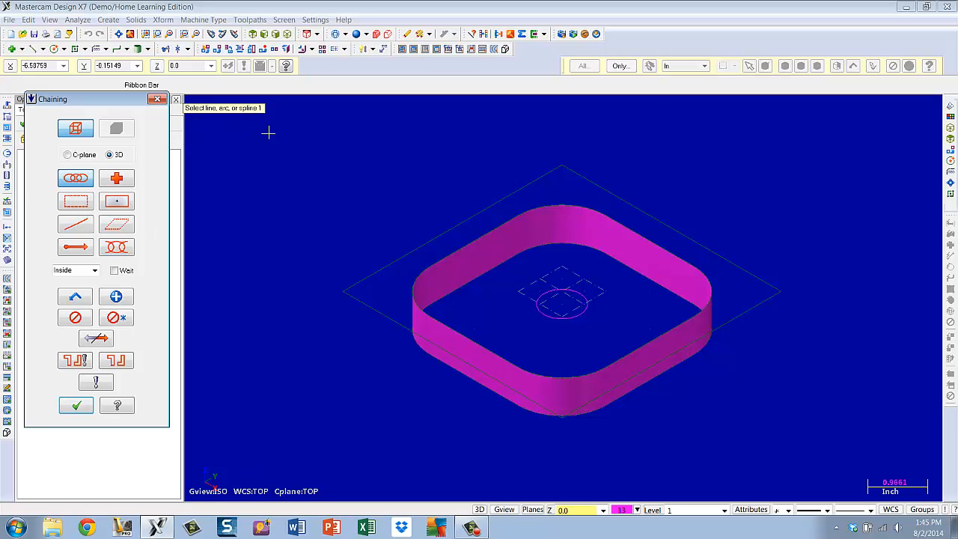
Chain the center circle for a new draft surface and set its length to 0.5 inch
click(544, 298)
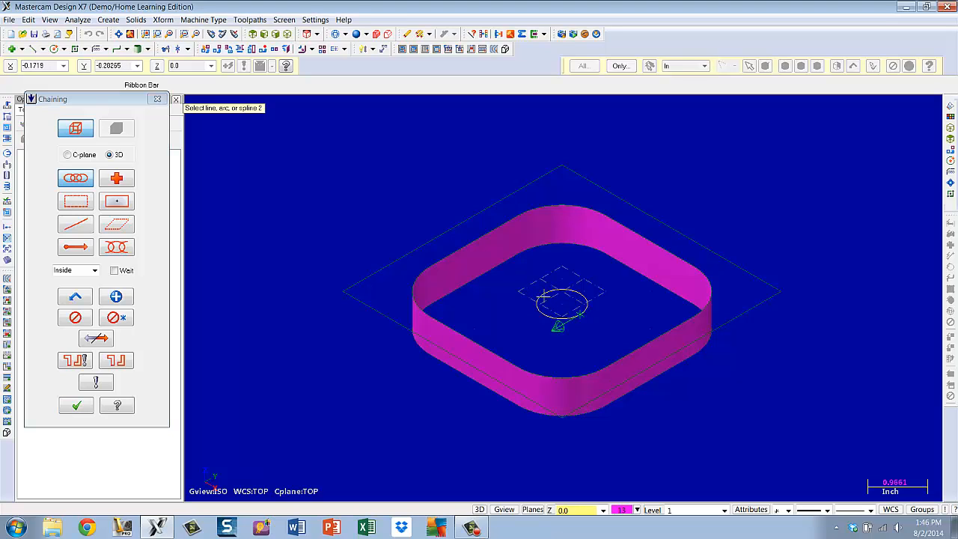
click(76, 406)
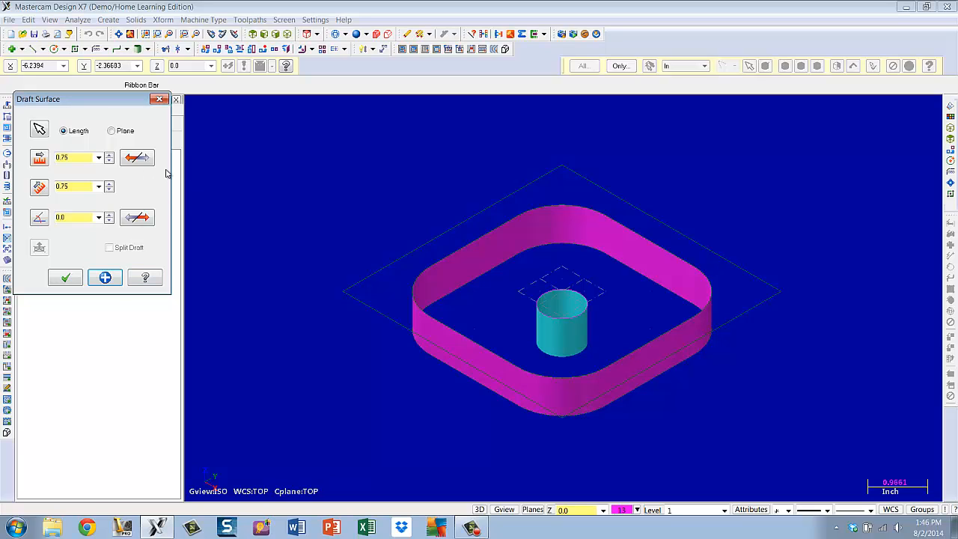
click(99, 158)
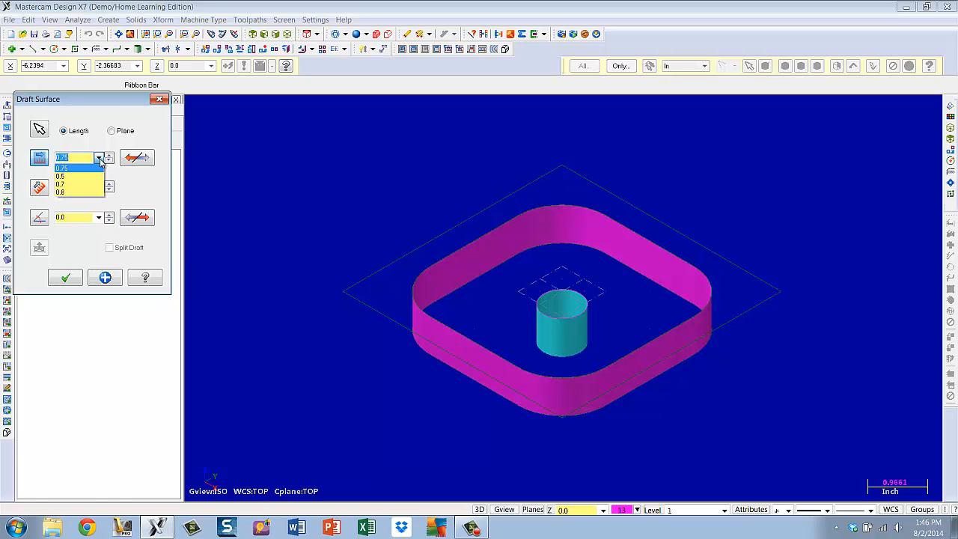
click(63, 177)
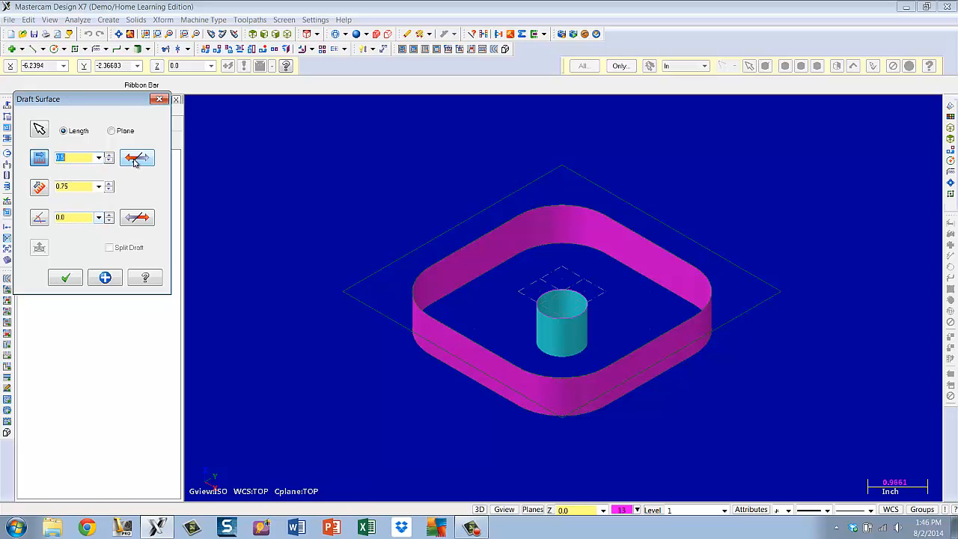
key(Return)
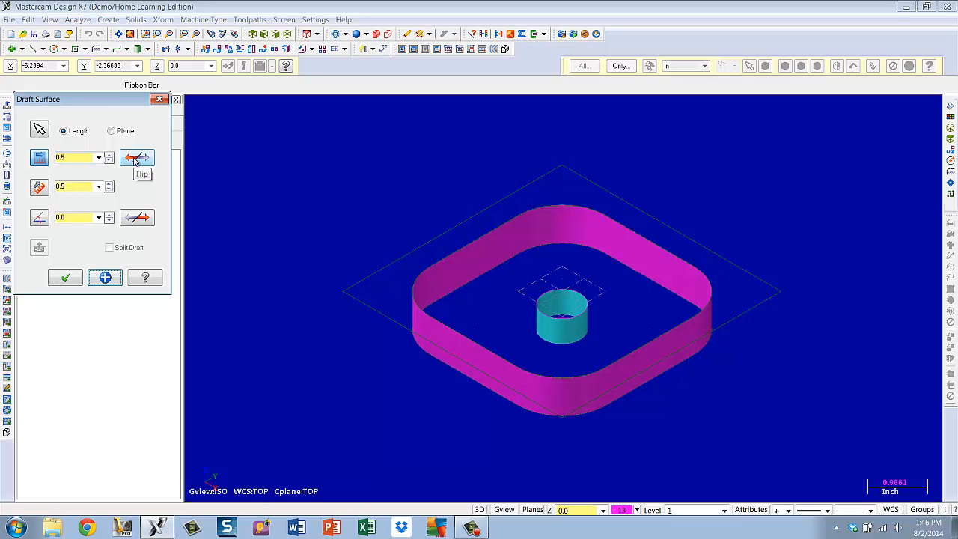
Set the circle's draft angle to 10 degrees, flip the taper direction, and finish the surface
click(98, 217)
click(77, 234)
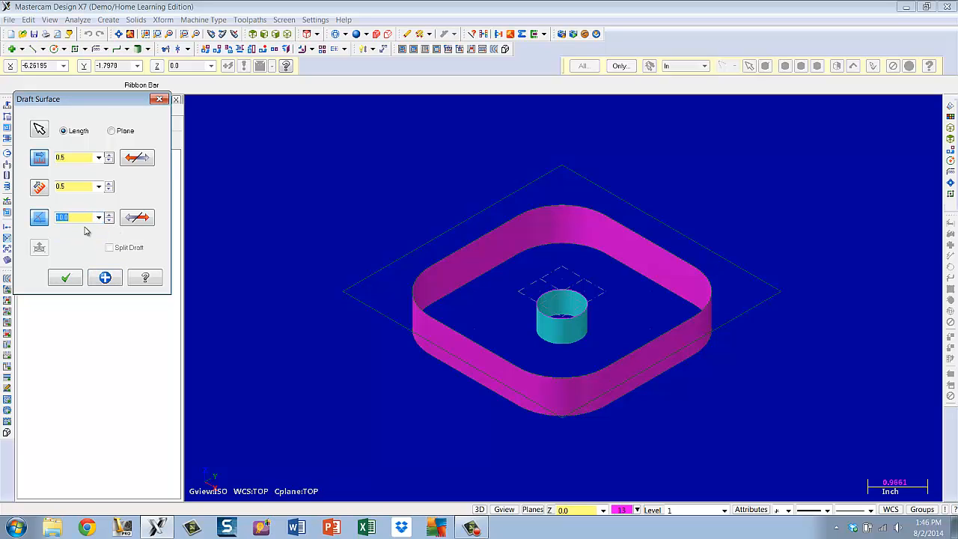
key(Return)
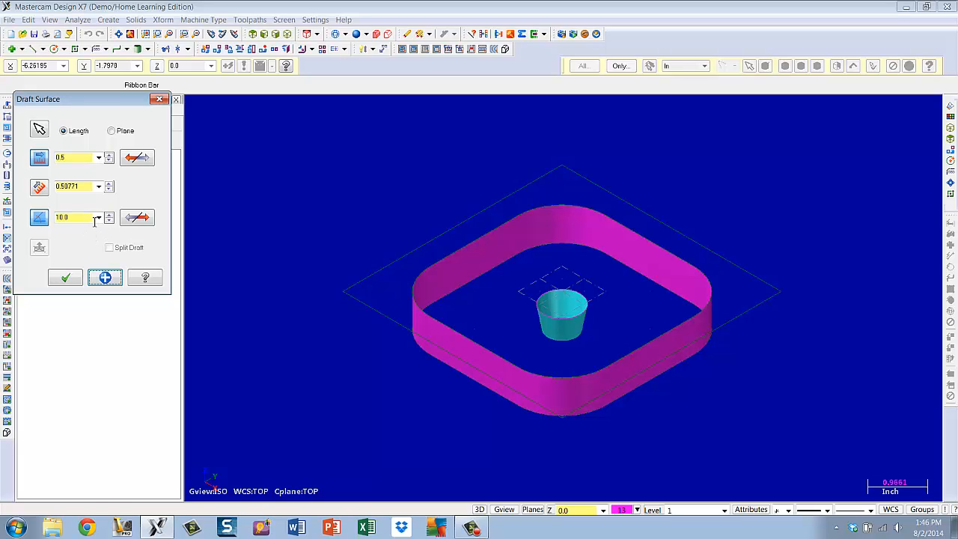
click(133, 218)
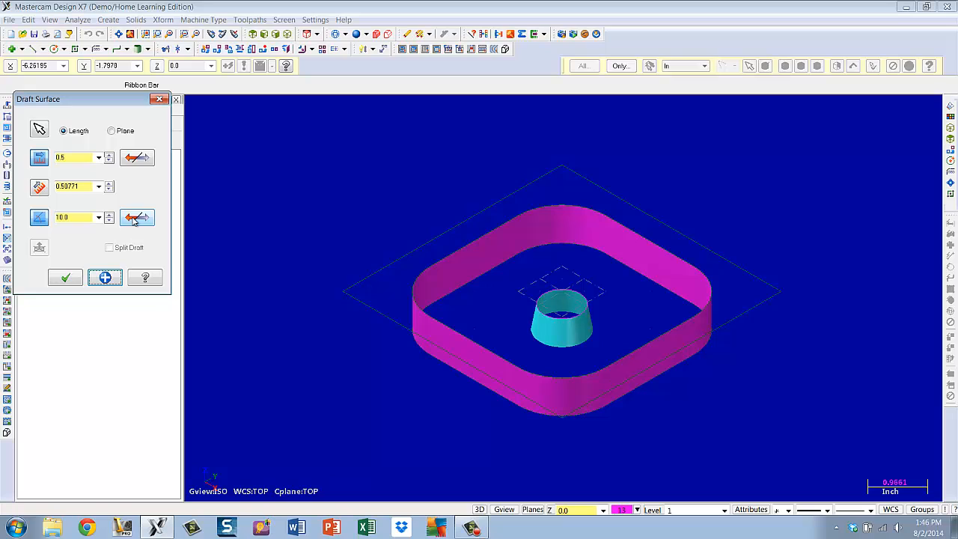
click(66, 279)
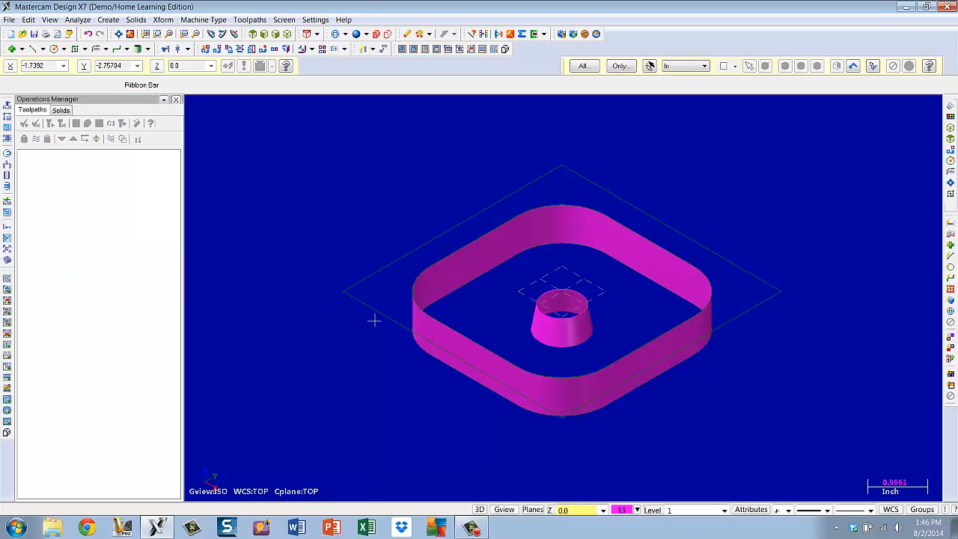
mouse_move(454, 330)
middle_down()
mouse_move(469, 282)
mouse_move(459, 332)
middle_up()
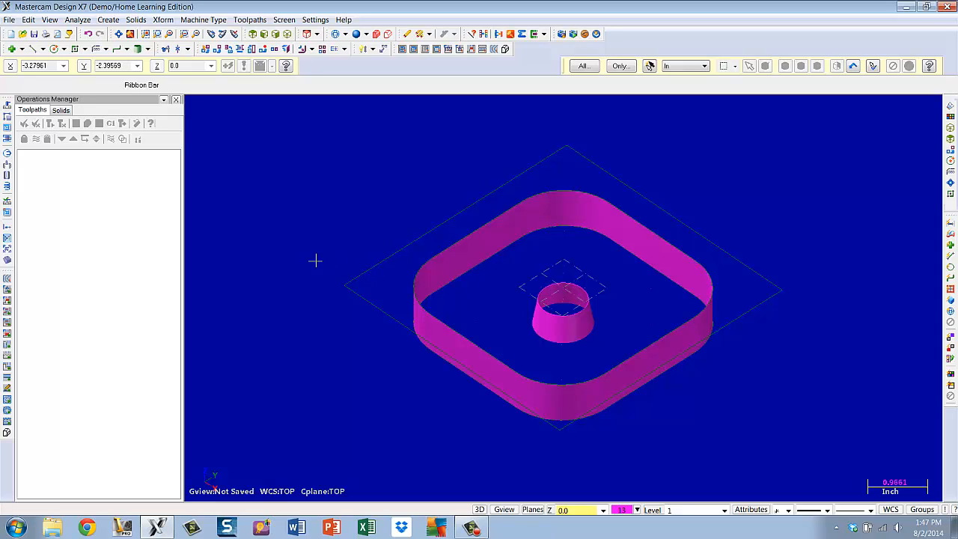
Create a curve on the bottom edge of the tapered boss surface
click(108, 19)
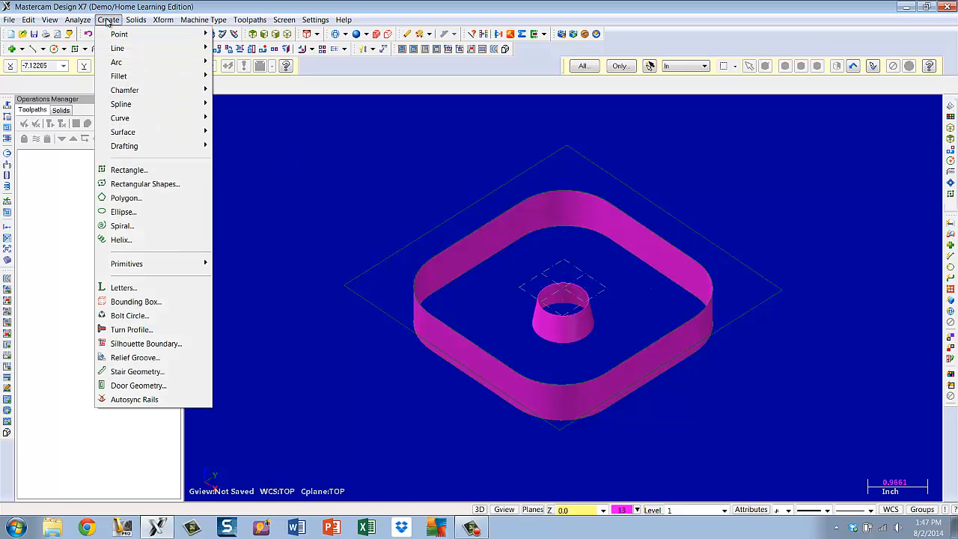
mouse_move(120, 119)
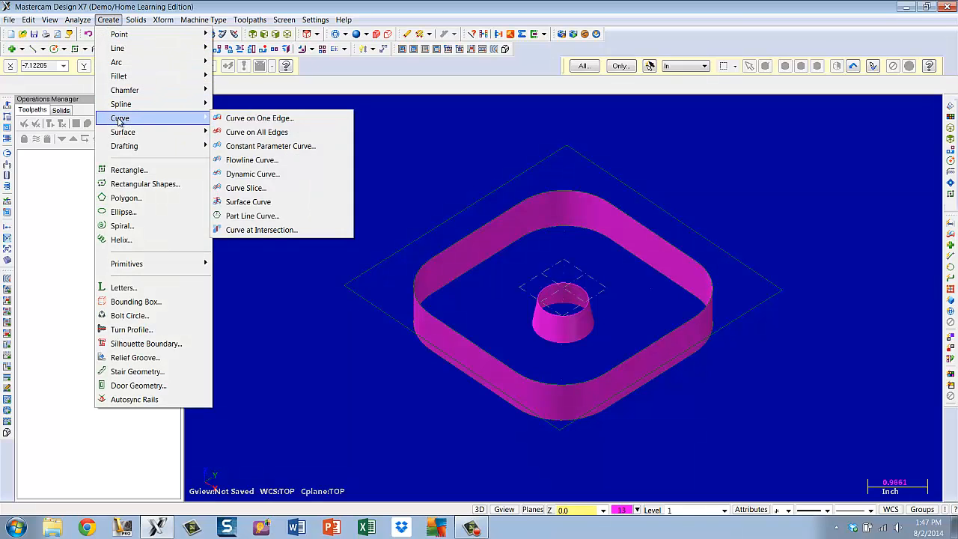
click(238, 120)
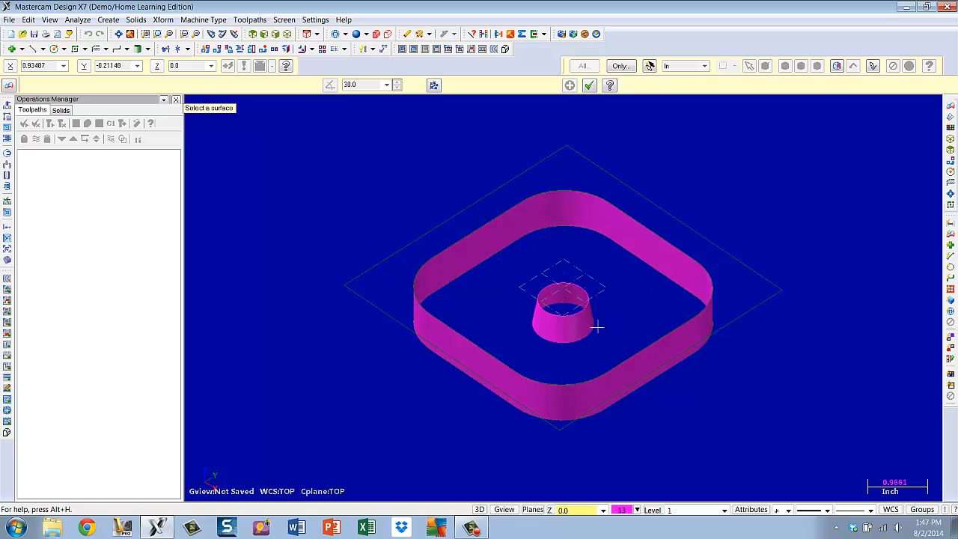
scroll(554, 337, up, 5)
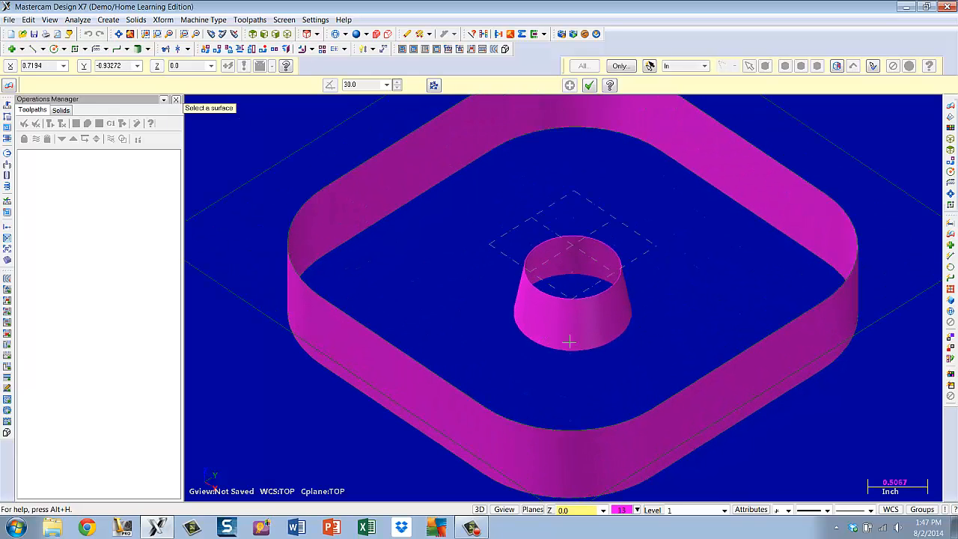
scroll(606, 358, up, 2)
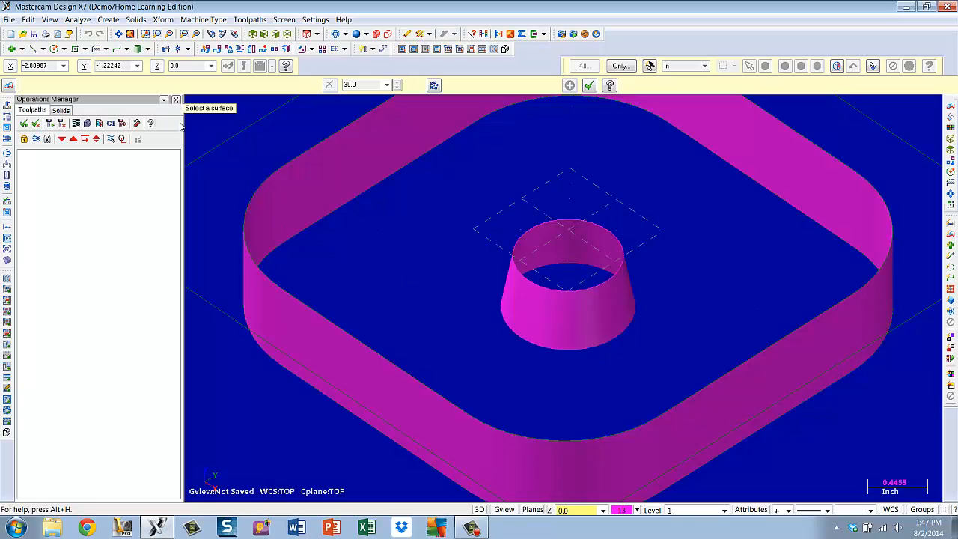
click(586, 317)
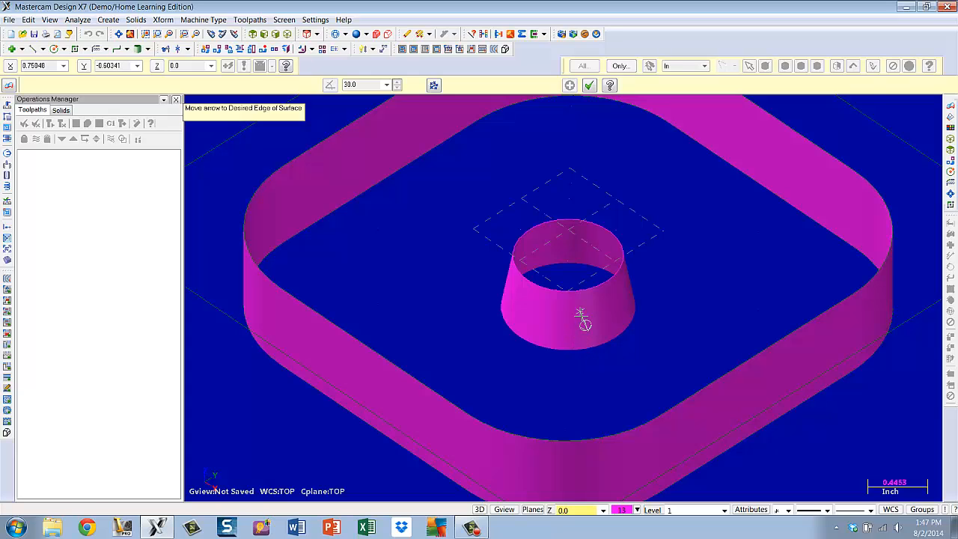
click(577, 376)
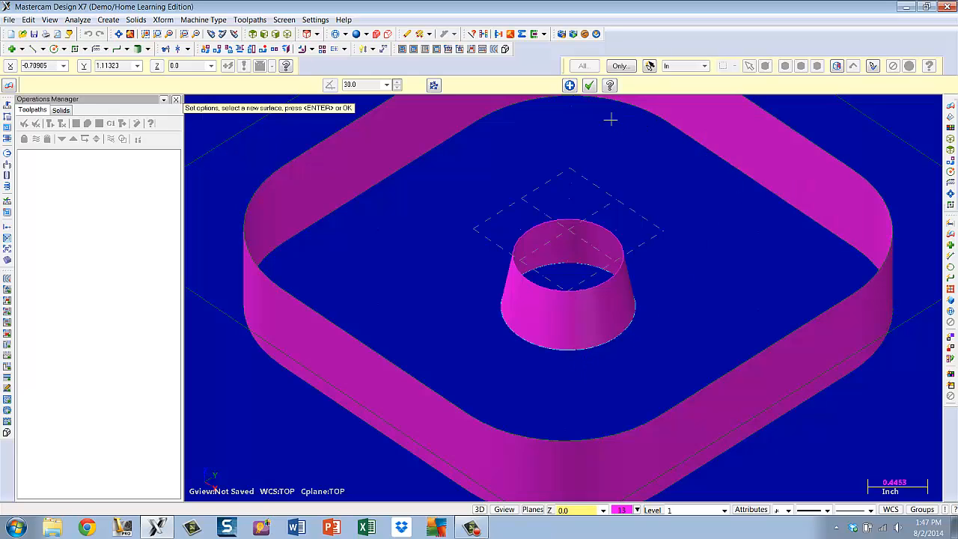
click(590, 86)
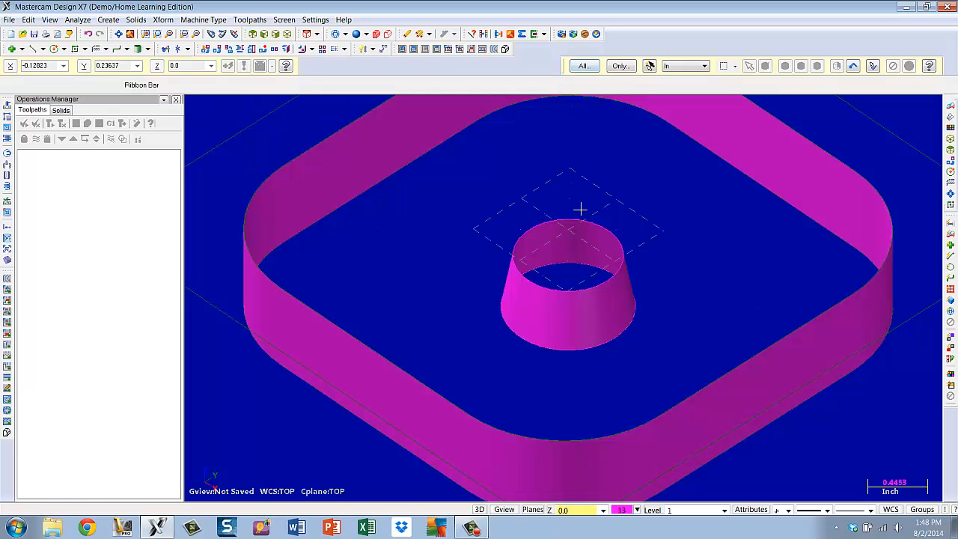
Zoom out and return to the isometric view fitted to the whole part
scroll(580, 212, down, 1)
scroll(580, 211, down, 4)
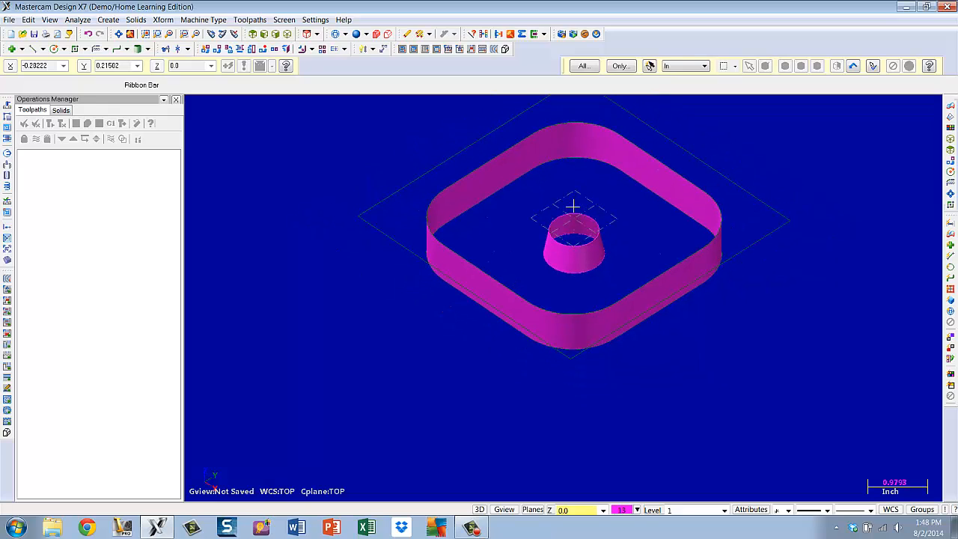
scroll(591, 206, down, 2)
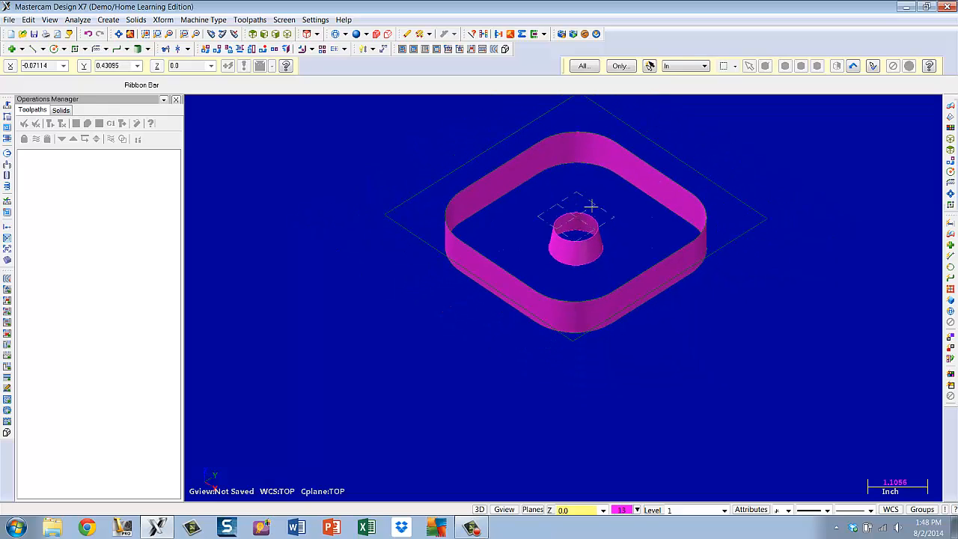
scroll(591, 206, down, 2)
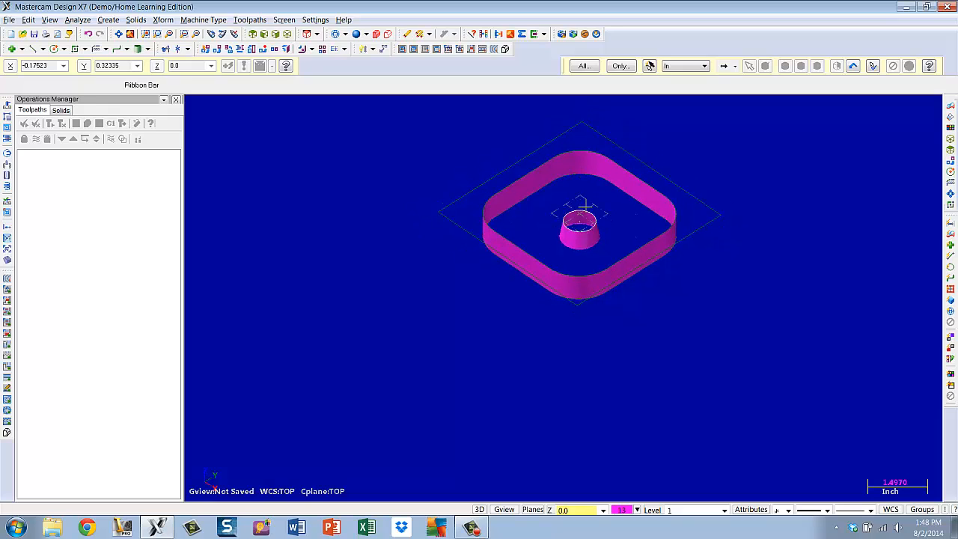
middle_drag(583, 203, 548, 324)
scroll(545, 324, up, 2)
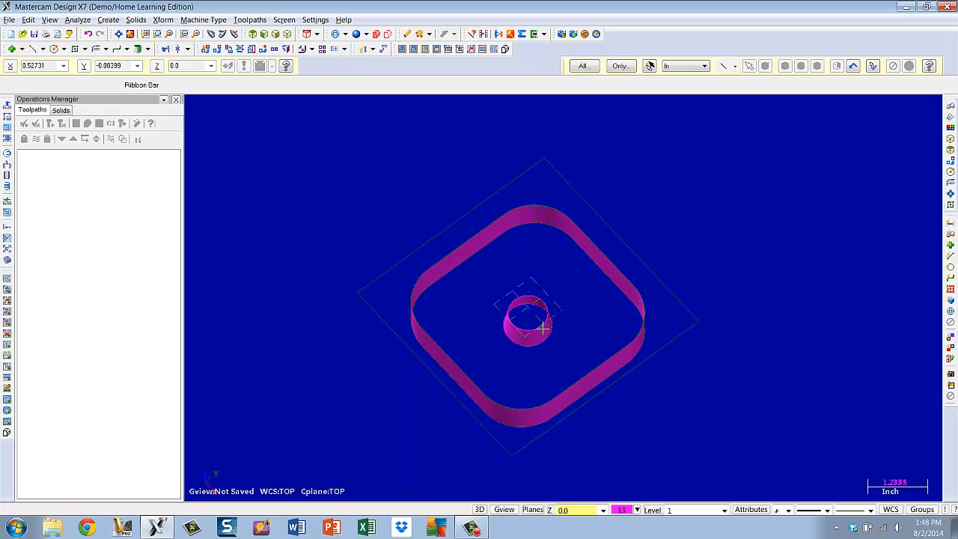
click(288, 37)
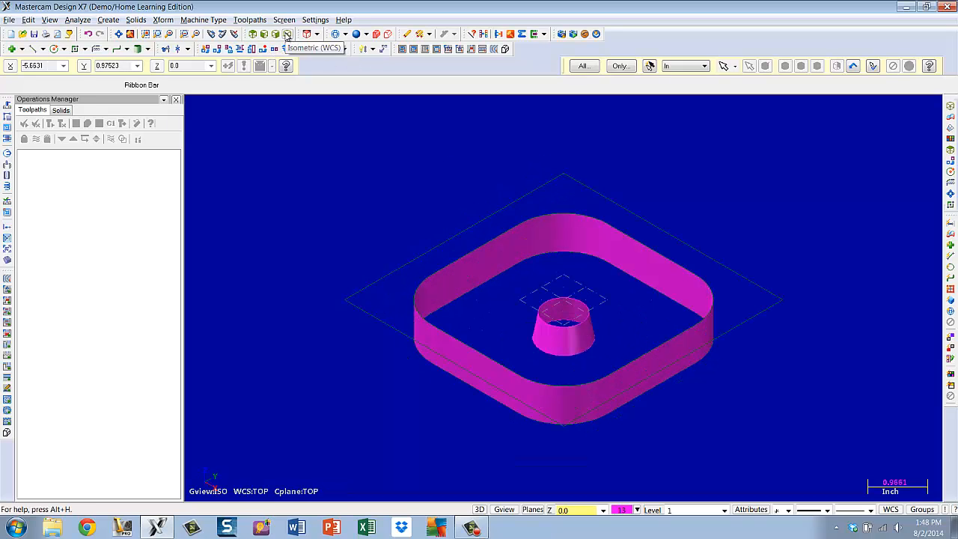
click(119, 35)
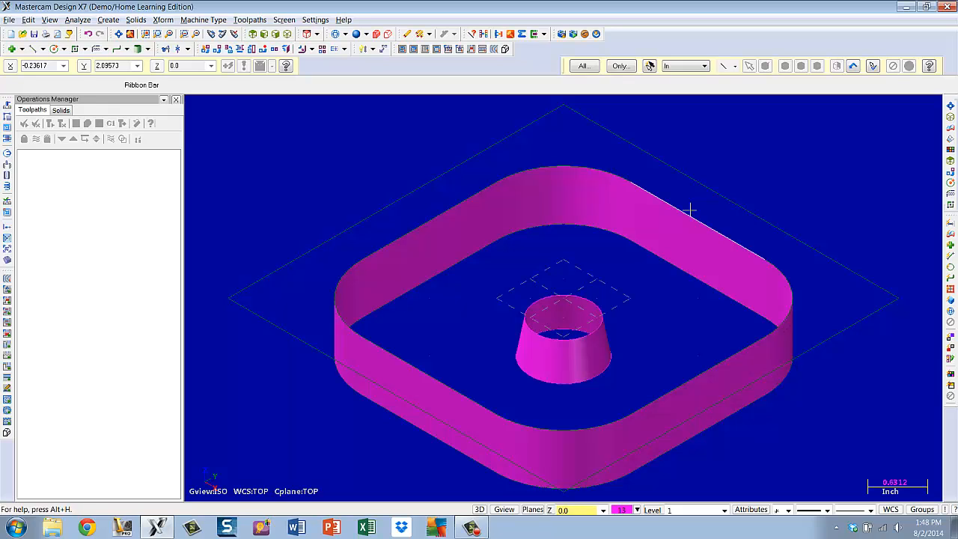
Set the current drawing color to green
click(625, 510)
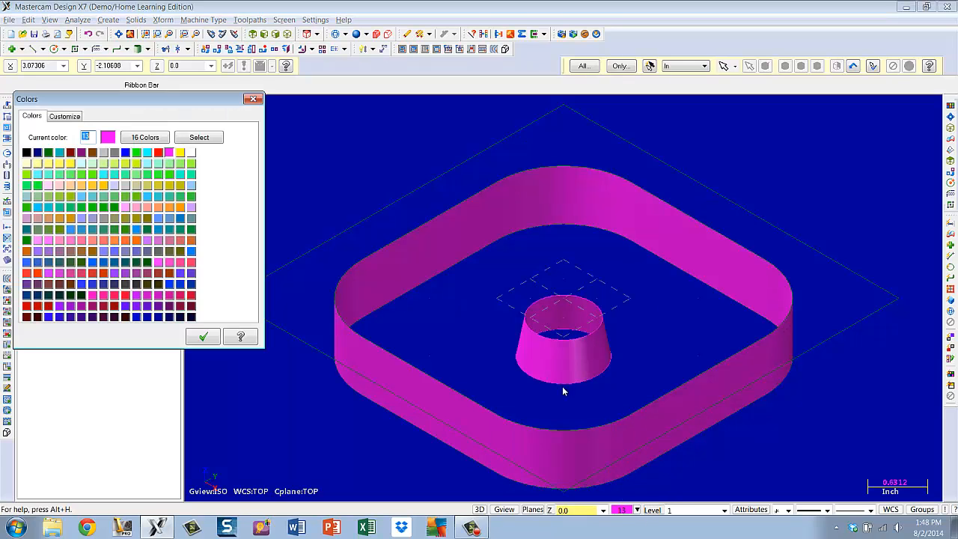
click(49, 154)
click(49, 154)
click(202, 337)
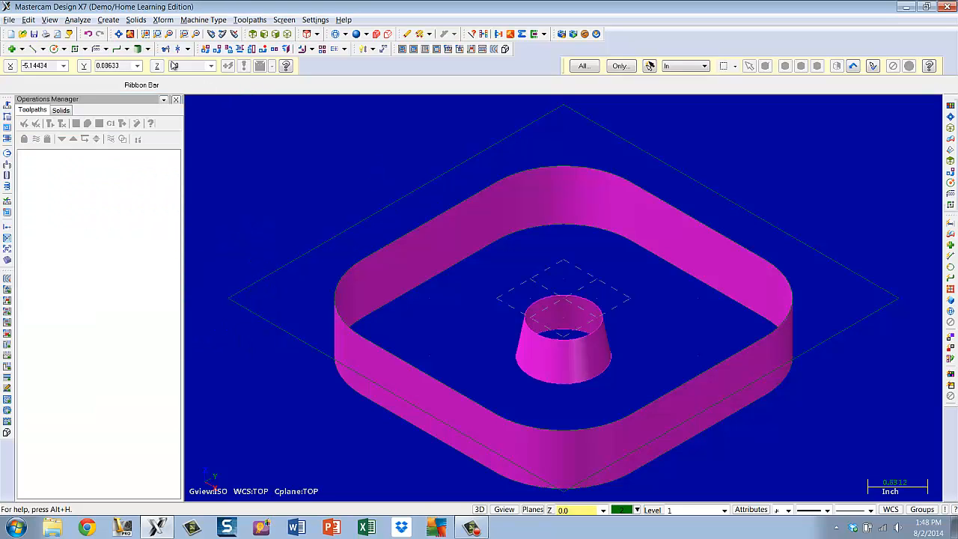
Create a flat boundary surface between the stock square and the upper filleted profile, reversing the chain direction
click(111, 21)
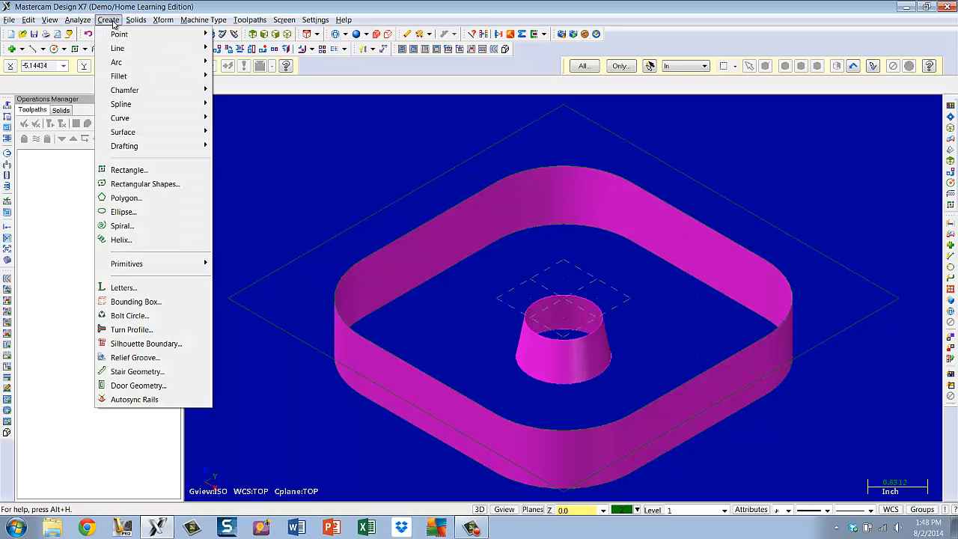
mouse_move(124, 131)
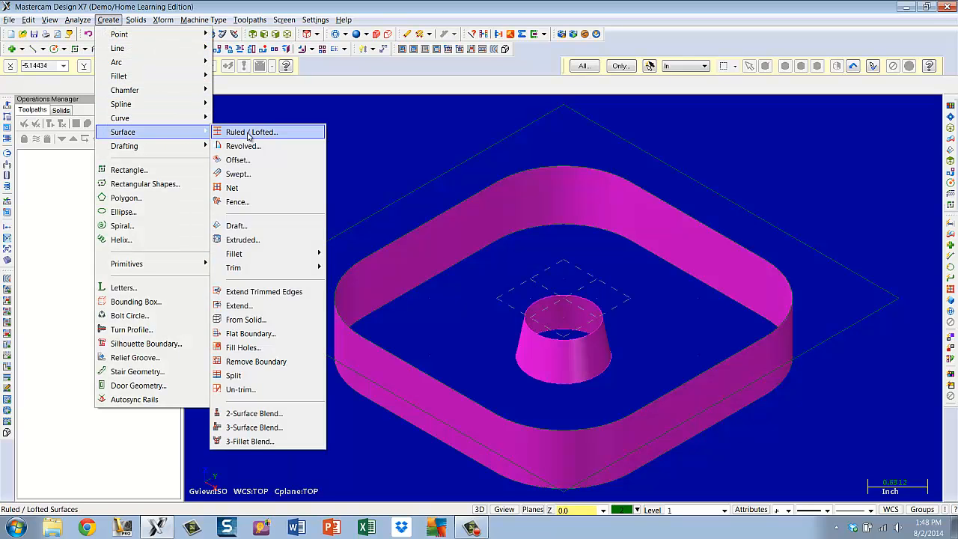
click(249, 334)
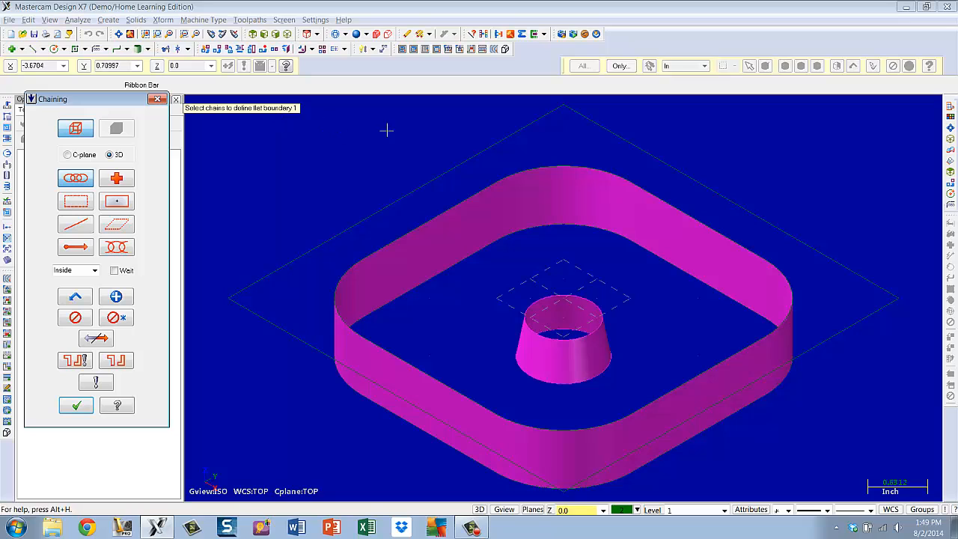
click(491, 144)
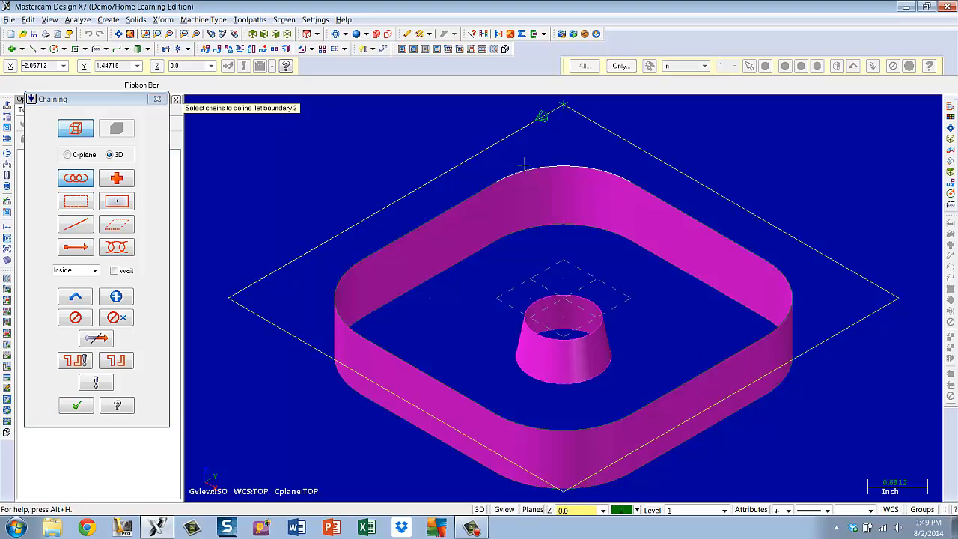
click(522, 167)
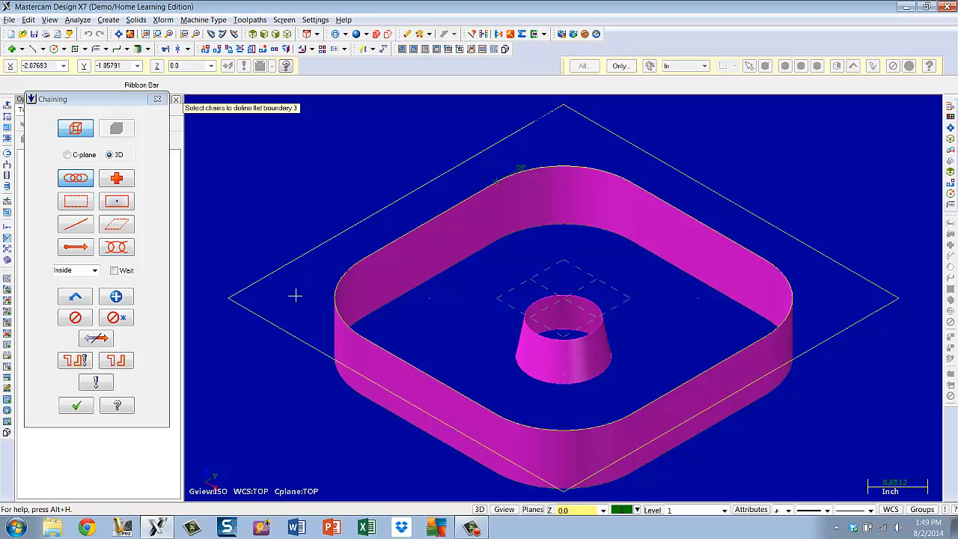
click(96, 341)
click(96, 341)
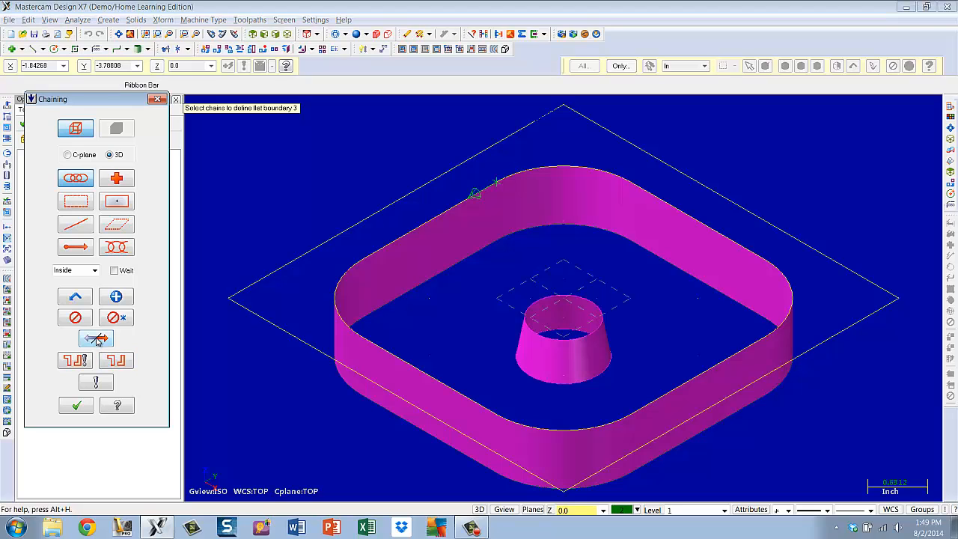
click(75, 408)
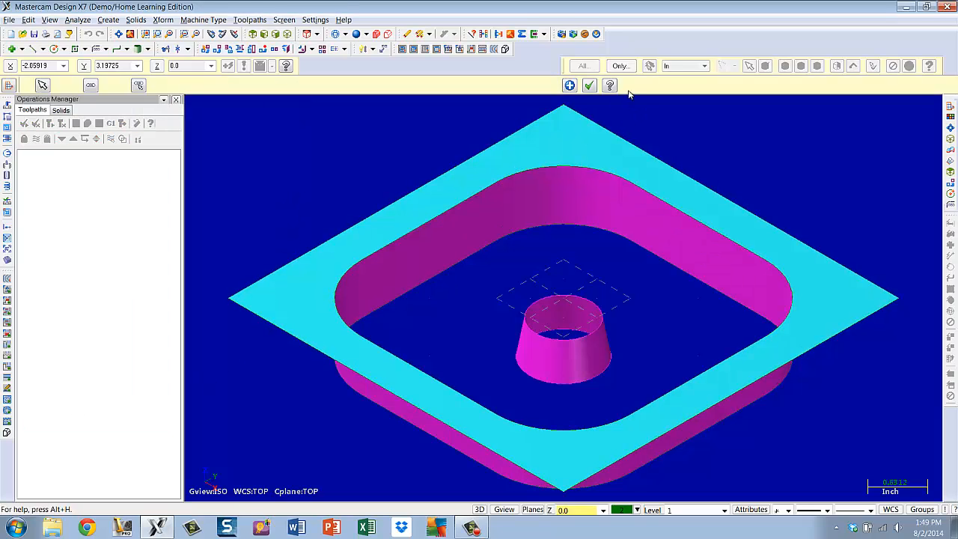
click(588, 85)
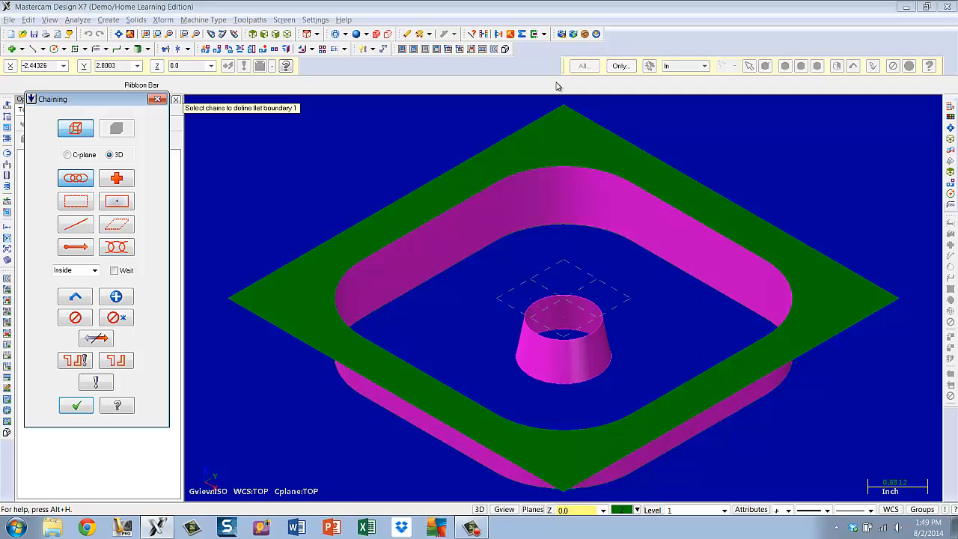
Create a flat boundary floor surface between the lower filleted profile and the boss's bottom edge curve
click(488, 248)
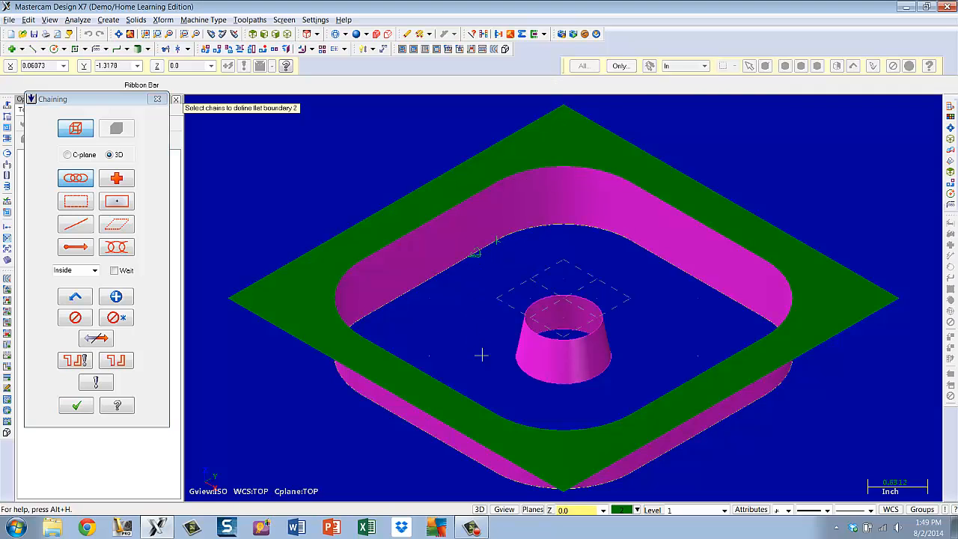
click(517, 370)
click(77, 408)
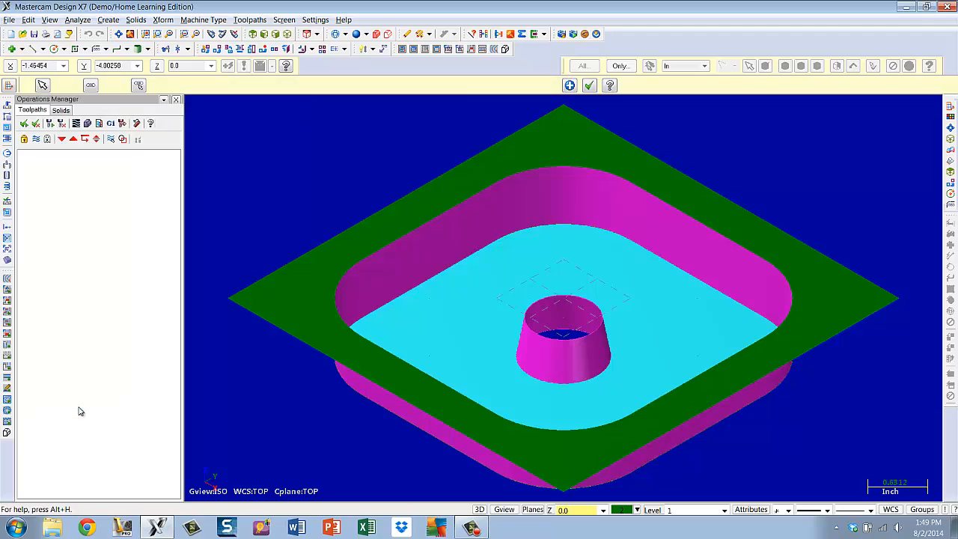
click(569, 85)
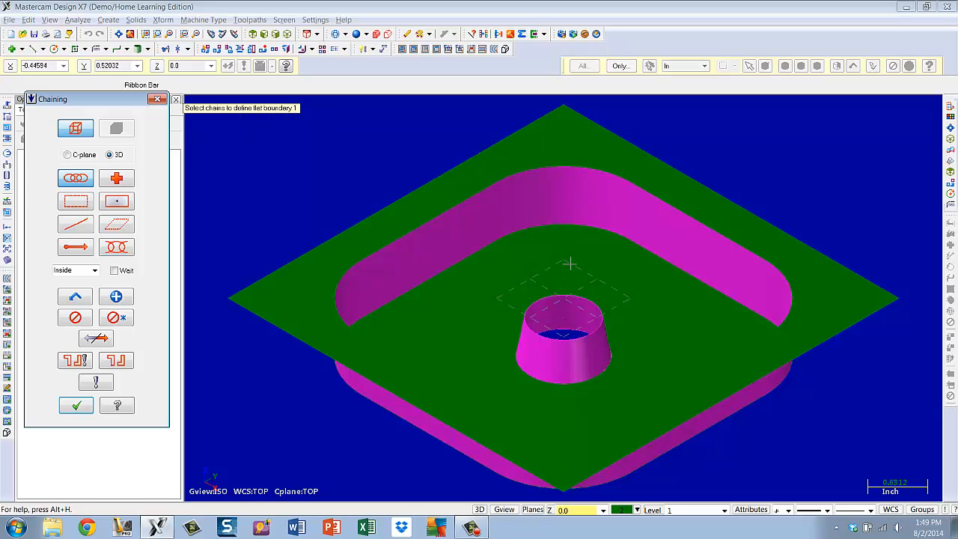
Create a flat boundary cap surface on the top circle of the tapered boss and finish
click(563, 297)
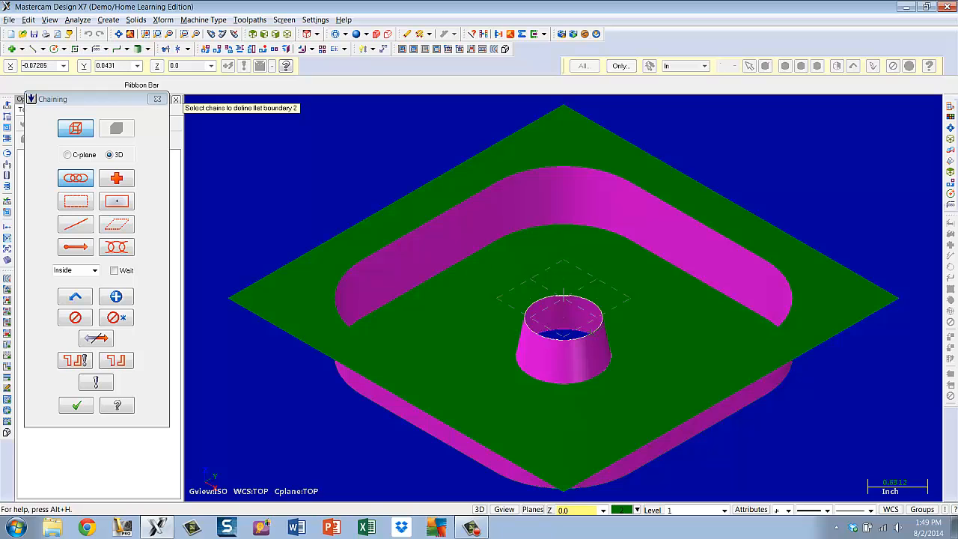
click(75, 406)
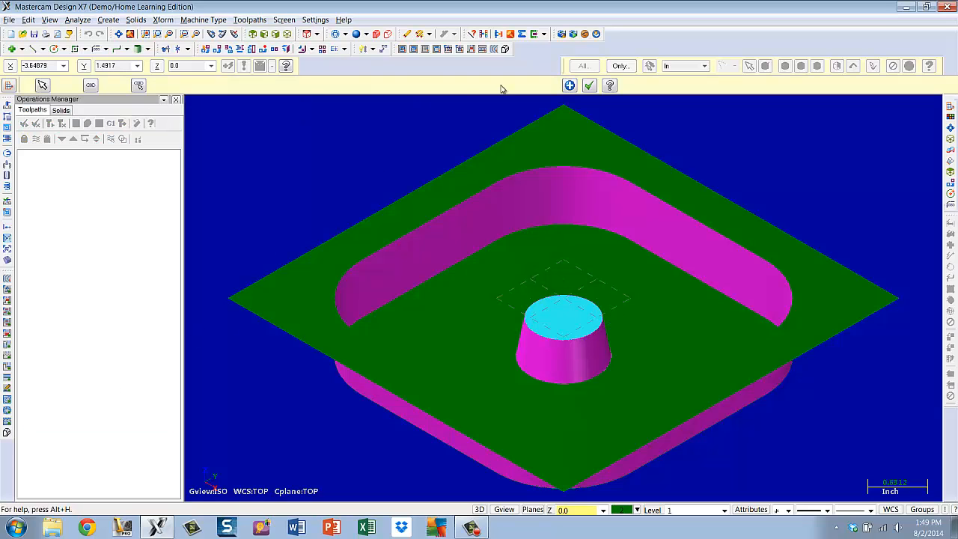
click(591, 86)
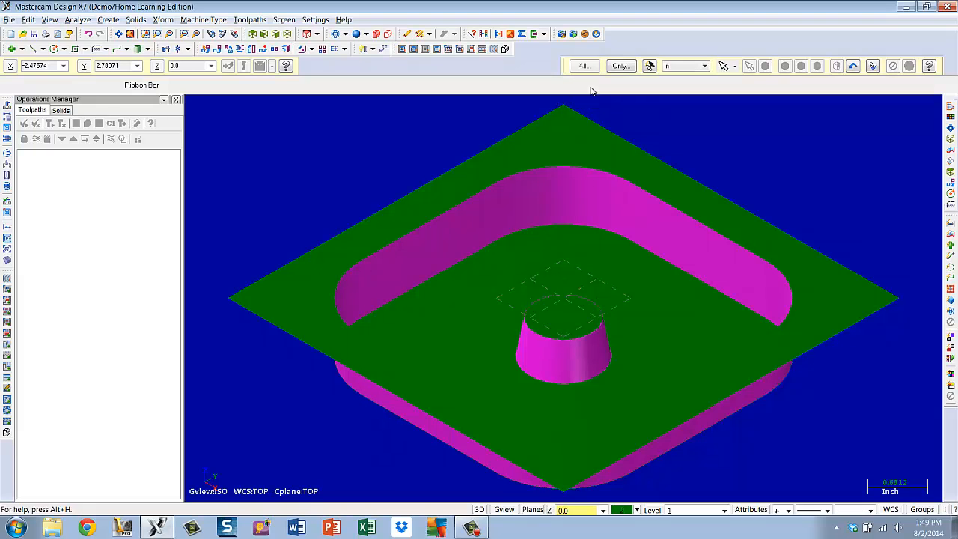
Start a surface-to-surface fillet, picking the boss's top cap as the first set and its tapered wall as the second
mouse_move(587, 179)
middle_down()
mouse_move(606, 229)
mouse_move(586, 180)
mouse_move(621, 171)
mouse_move(584, 177)
mouse_move(605, 162)
mouse_move(522, 150)
mouse_move(598, 259)
mouse_move(558, 323)
mouse_move(665, 292)
mouse_move(692, 221)
mouse_move(574, 192)
mouse_move(577, 179)
middle_up()
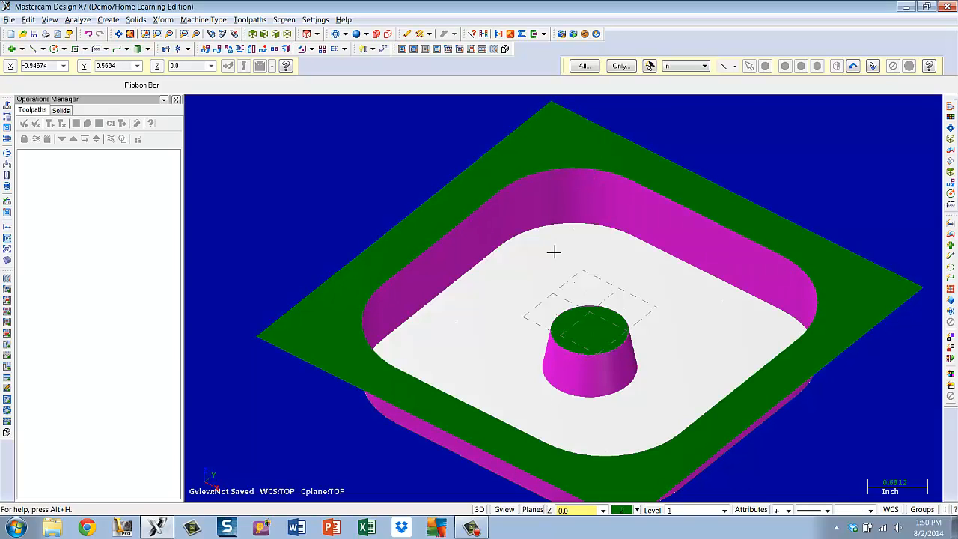
key(alt+7)
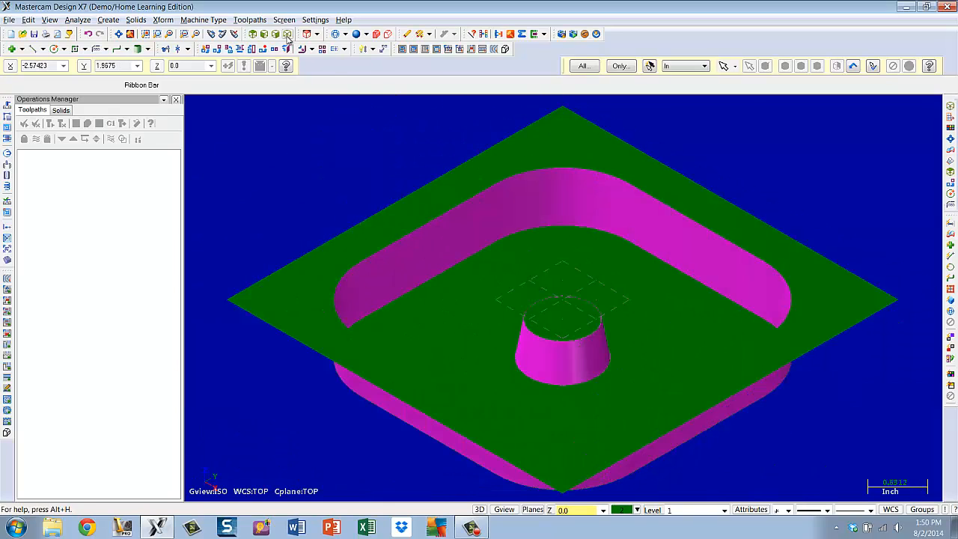
click(119, 34)
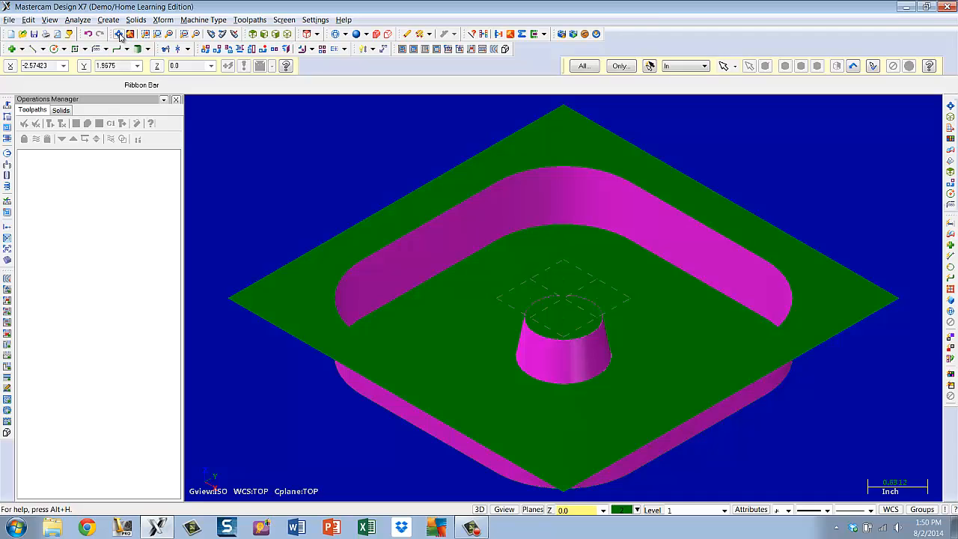
click(112, 21)
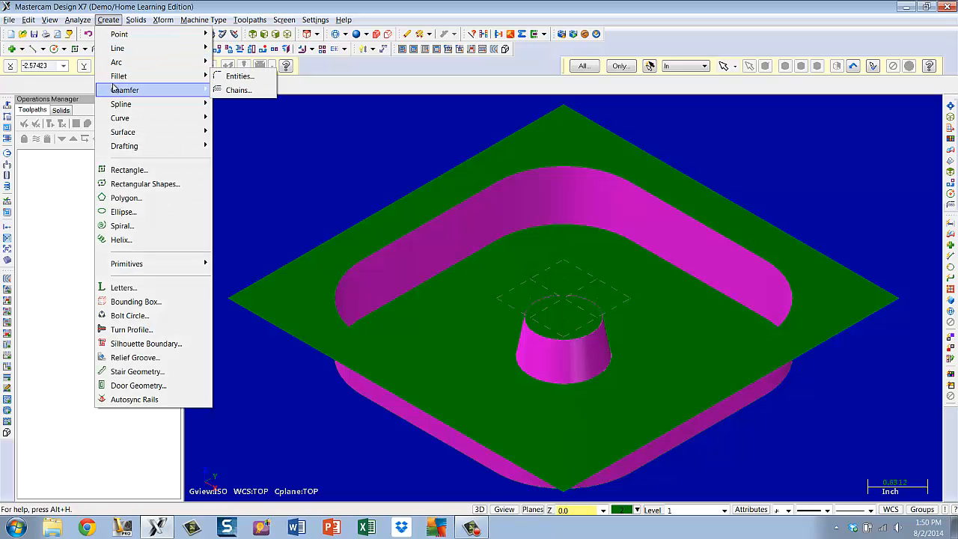
mouse_move(114, 132)
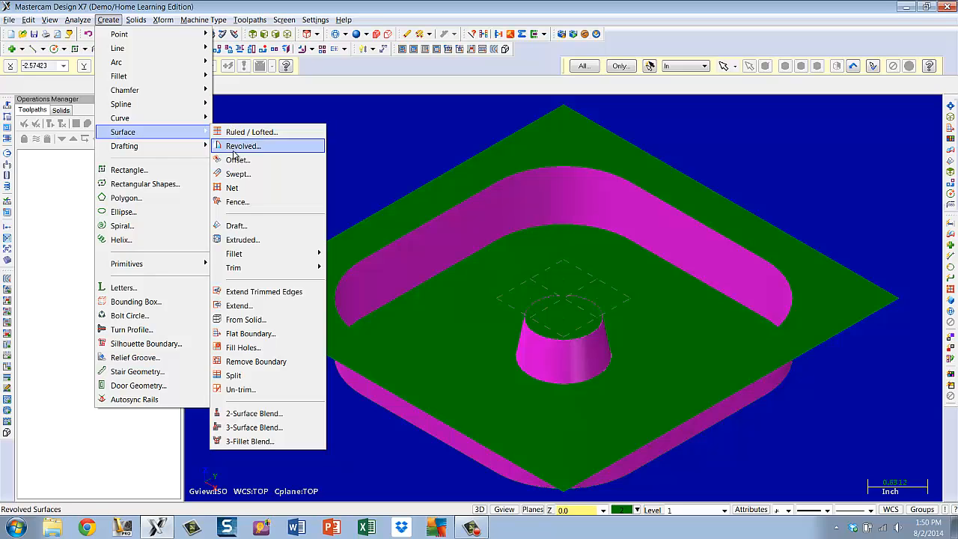
mouse_move(228, 254)
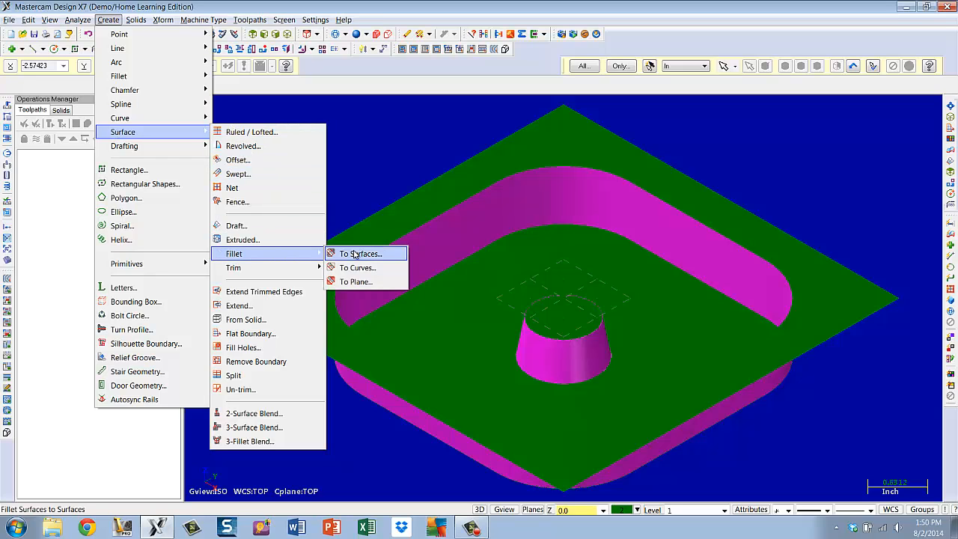
click(357, 254)
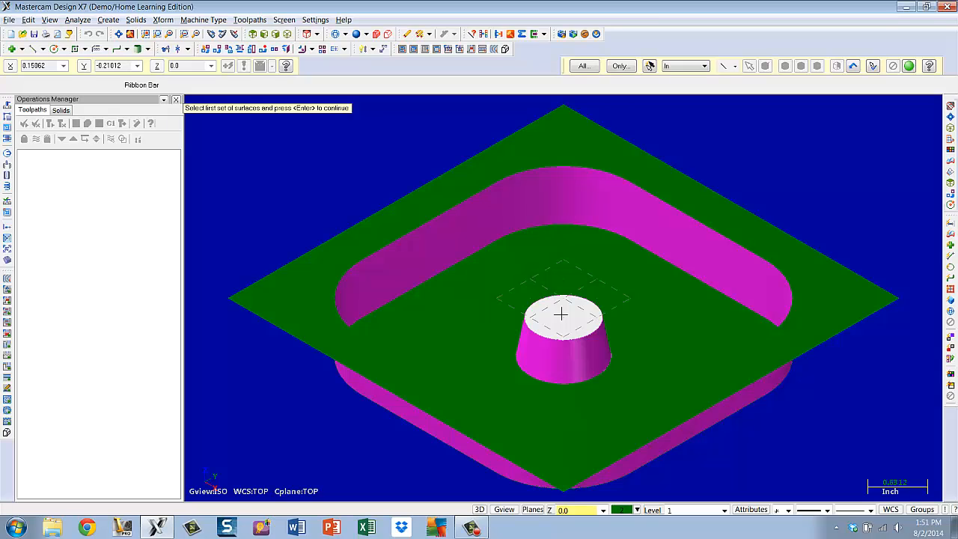
click(560, 314)
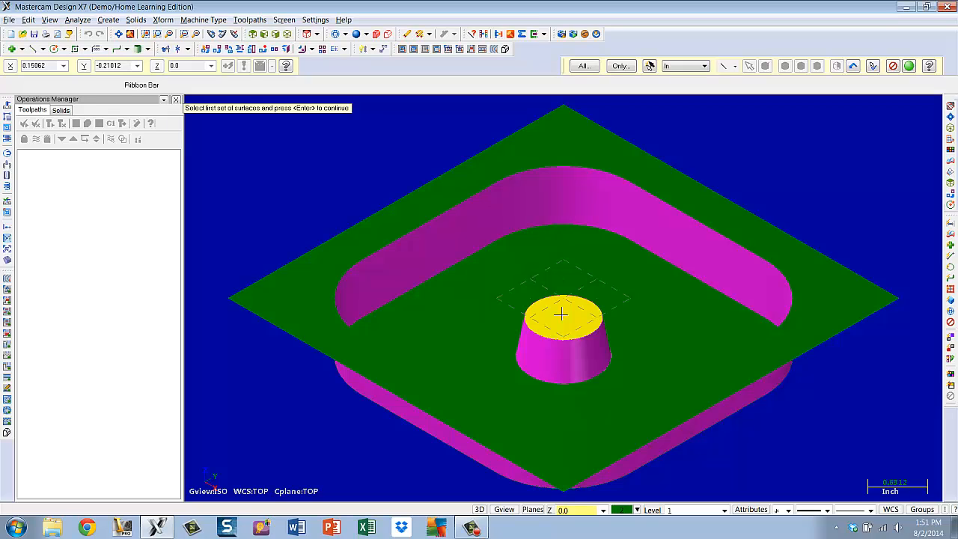
key(Return)
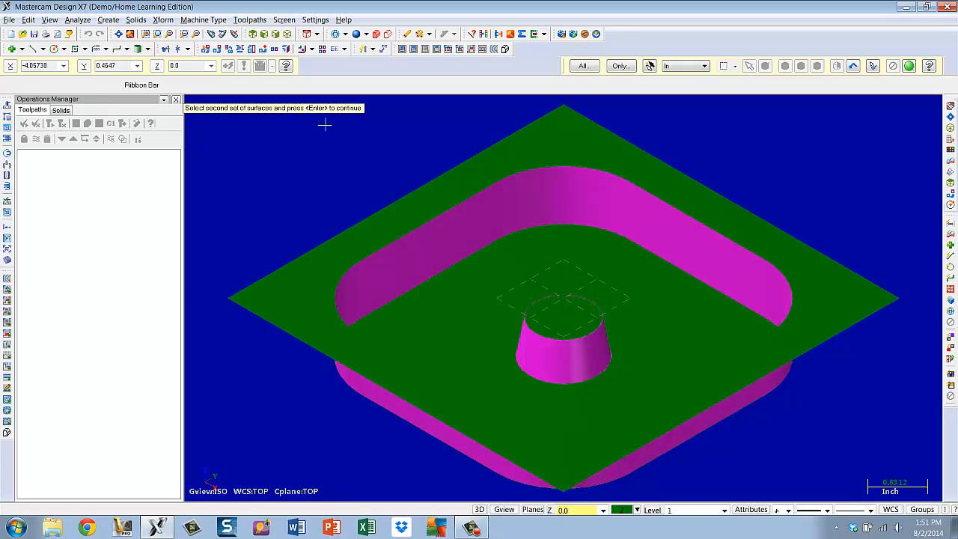
click(617, 260)
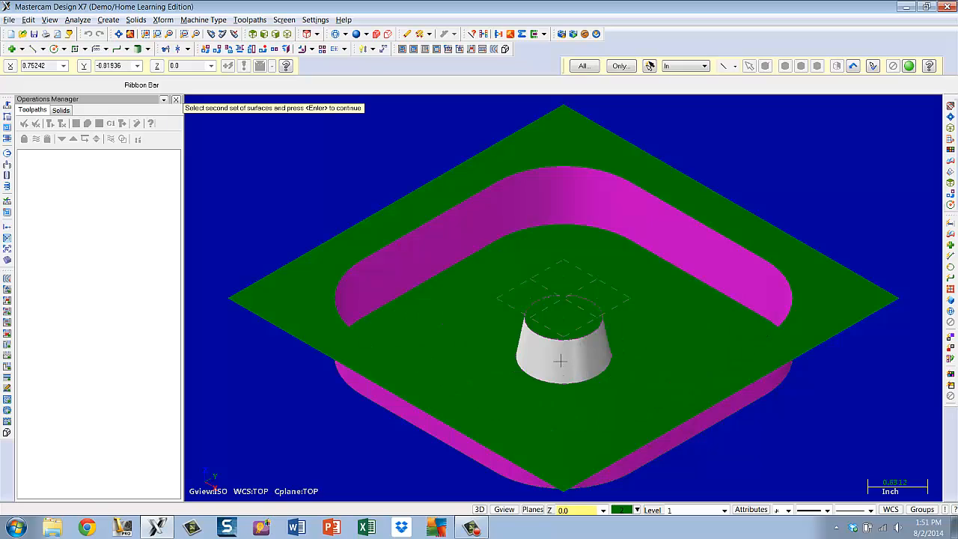
click(560, 361)
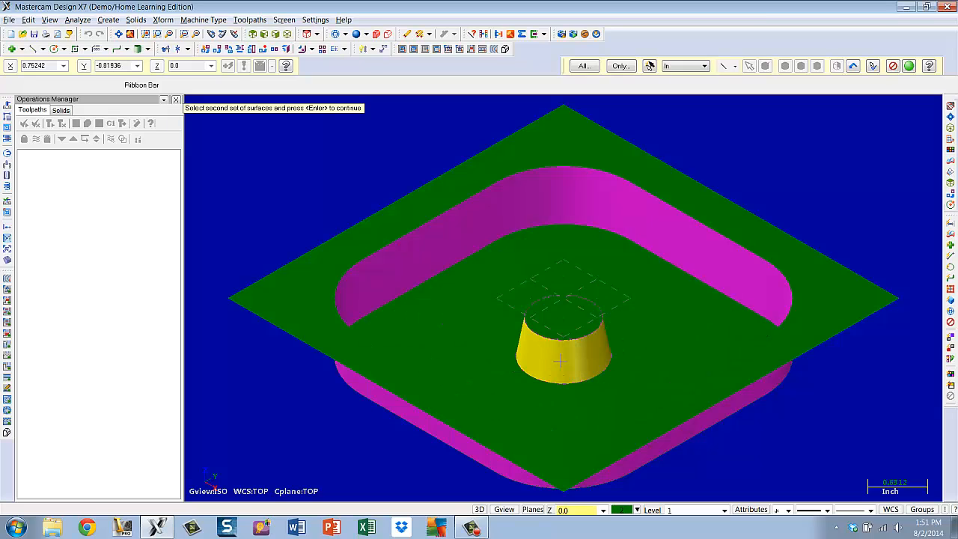
key(Return)
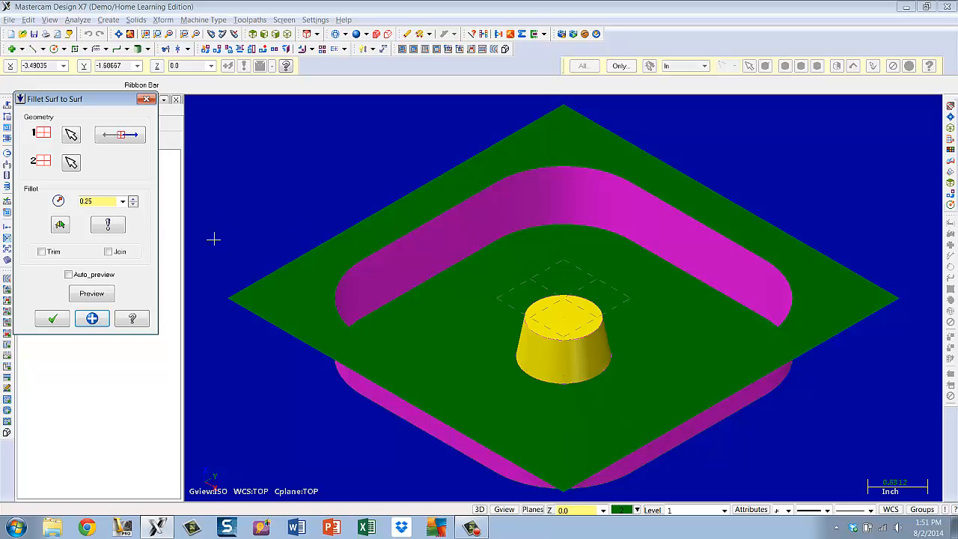
Set the fillet radius to 0.05 with Trim and Join enabled, and apply the boss-top fillet
click(123, 201)
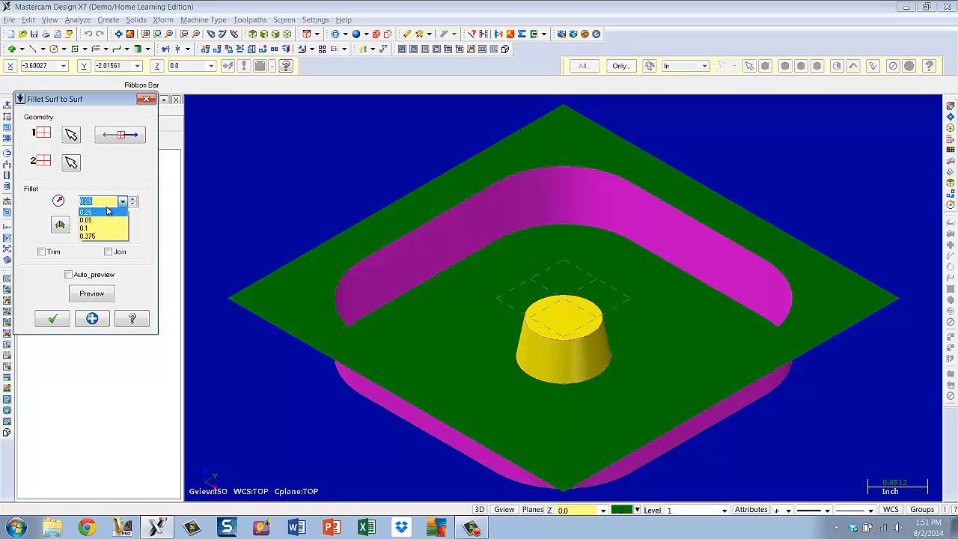
click(98, 220)
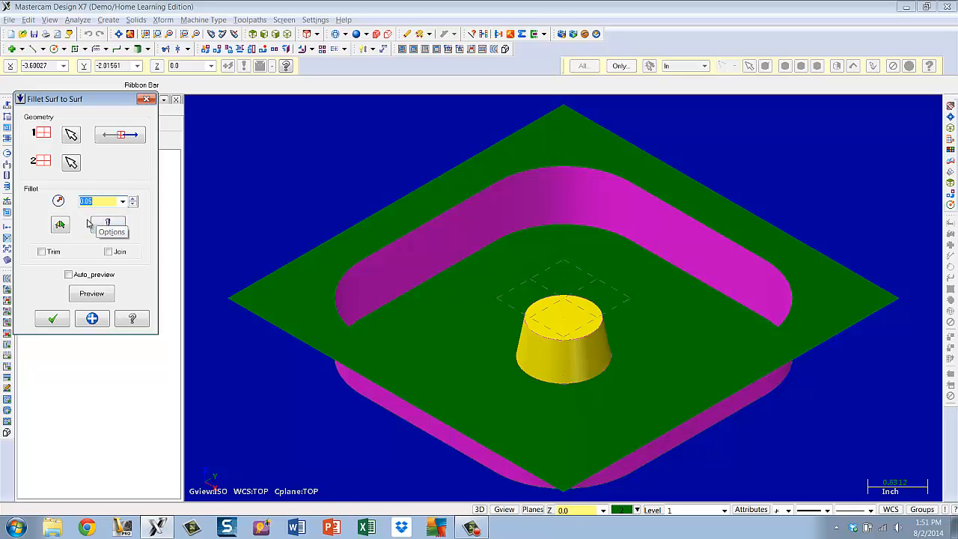
key(Return)
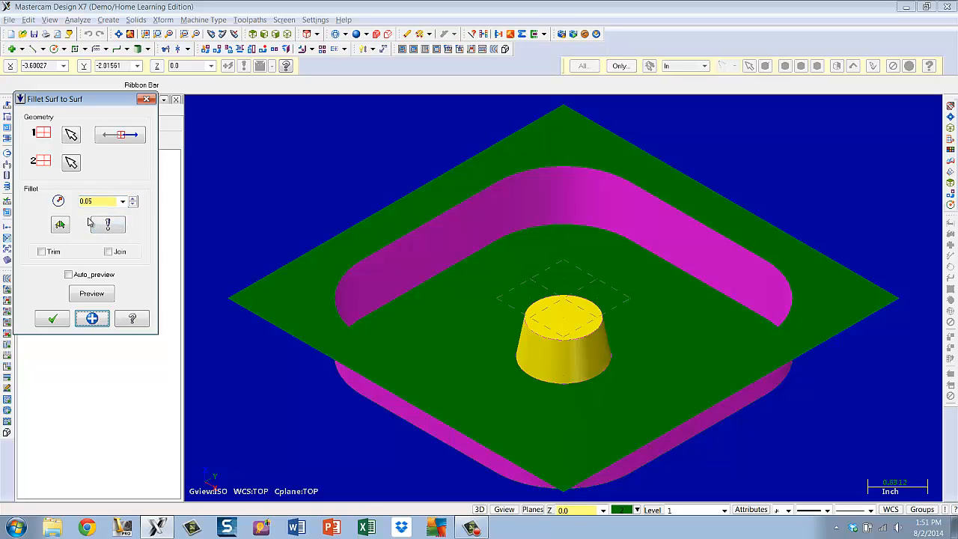
click(41, 253)
click(110, 252)
click(68, 275)
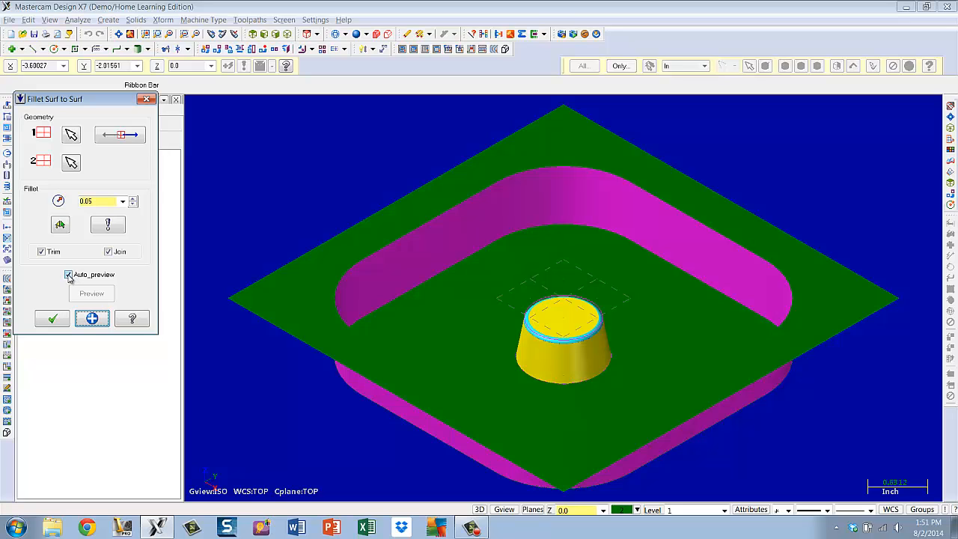
click(93, 318)
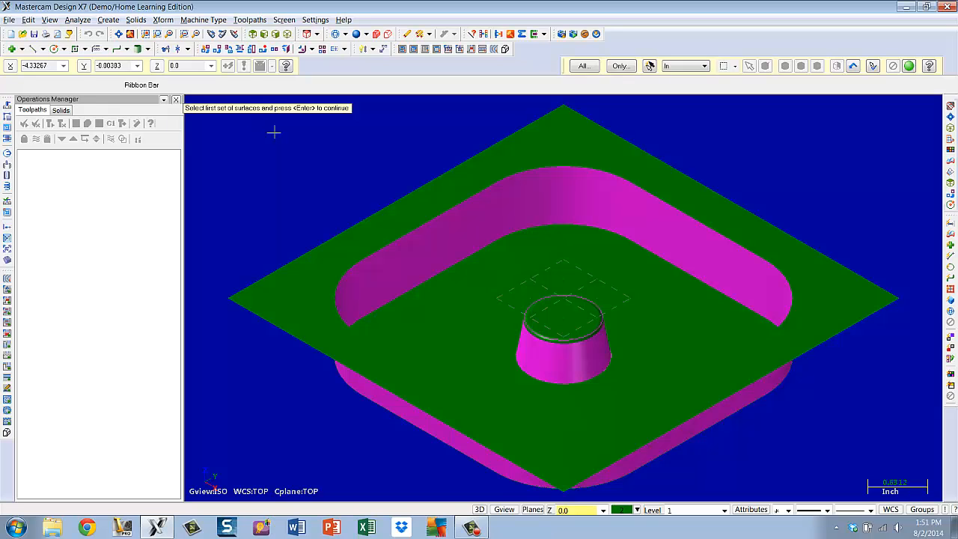
Fillet the pocket floor to the tapered boss wall with a 0.1 radius, trimming and joining
click(562, 264)
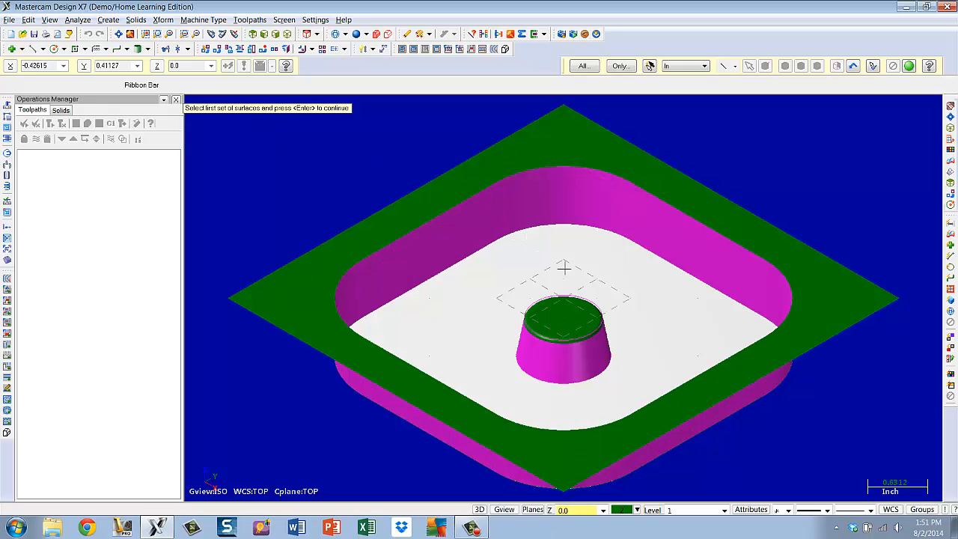
click(634, 351)
key(Return)
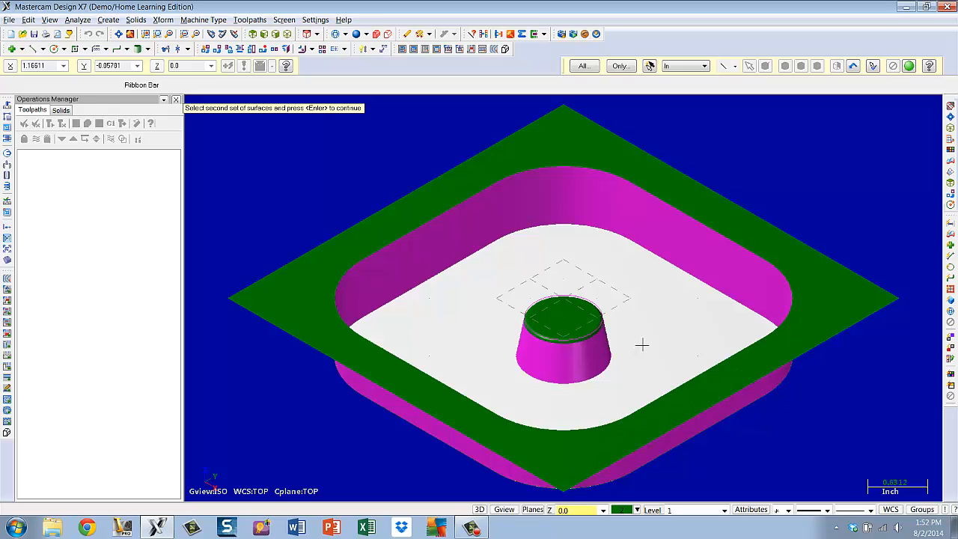
click(582, 360)
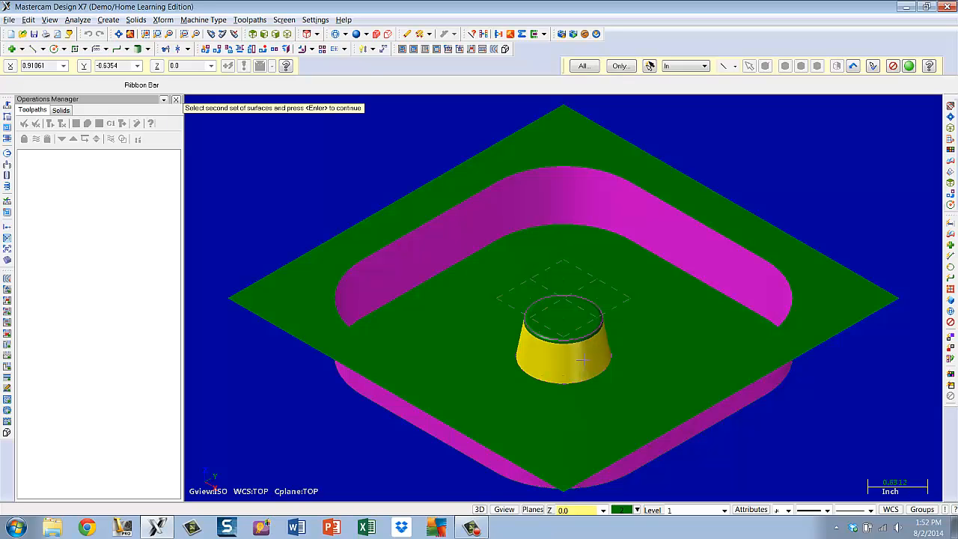
key(Return)
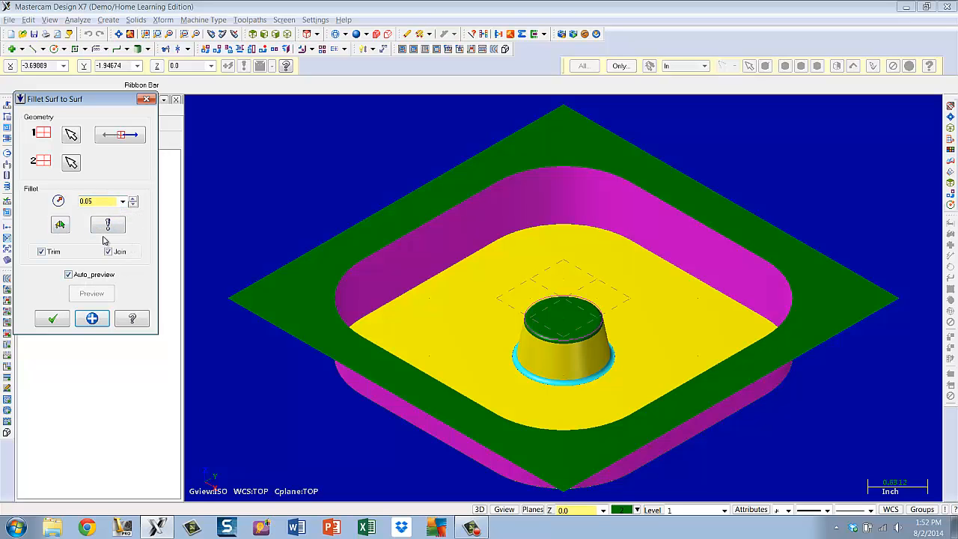
click(123, 202)
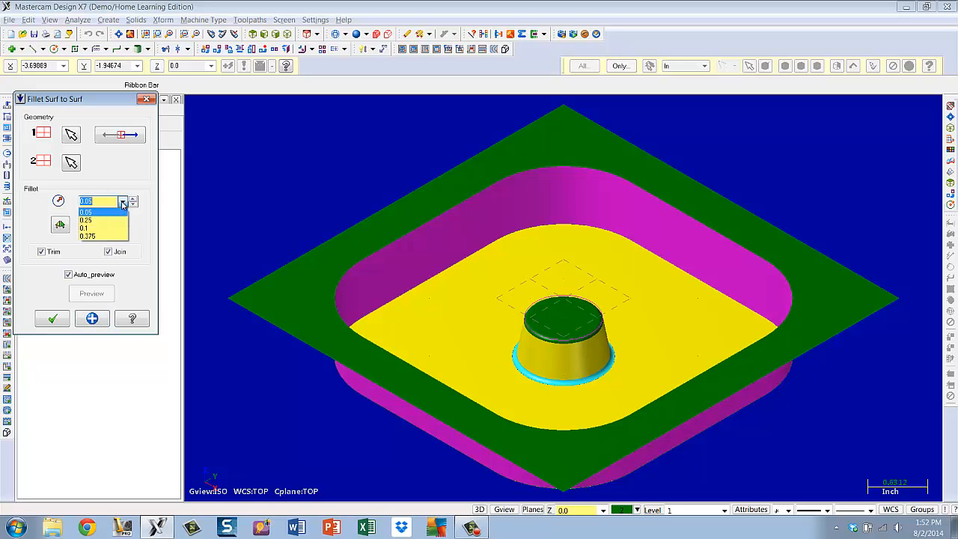
click(86, 228)
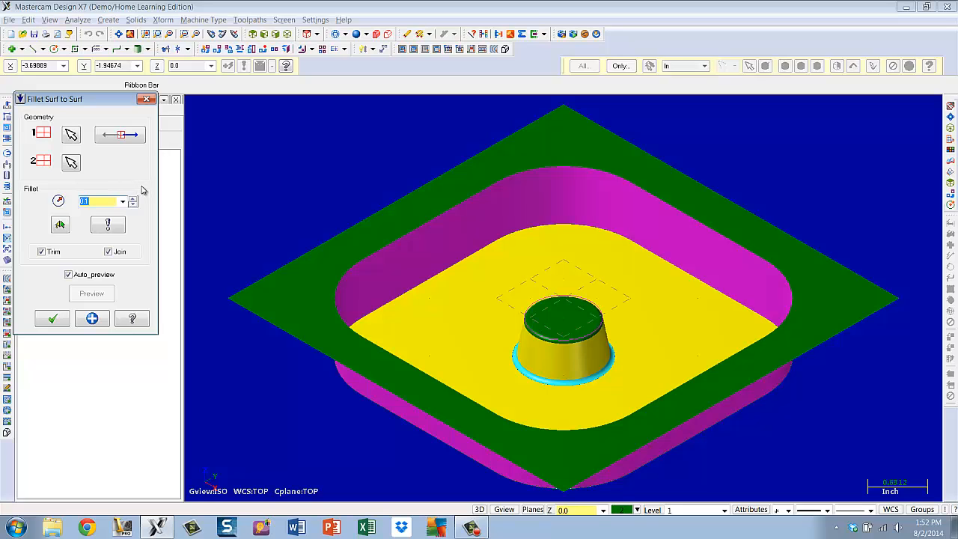
key(Return)
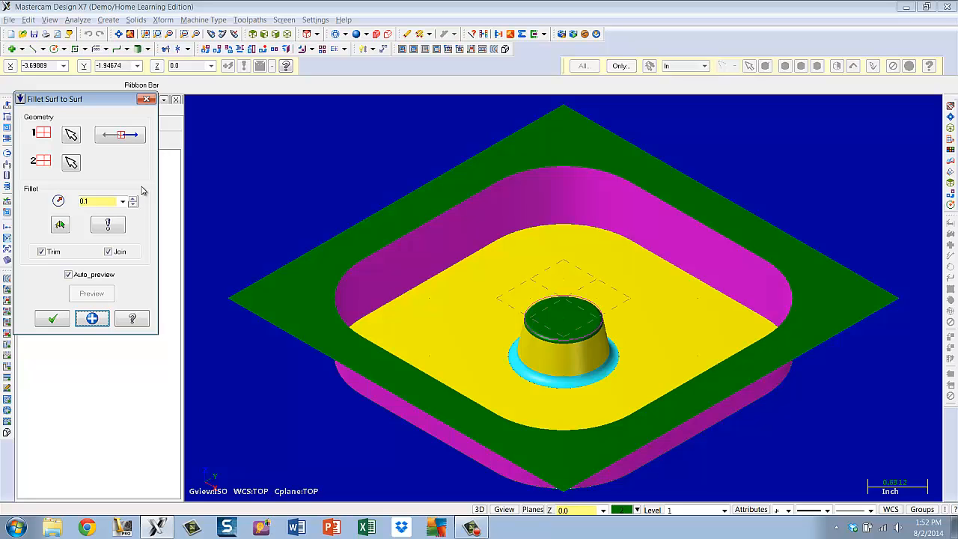
click(90, 321)
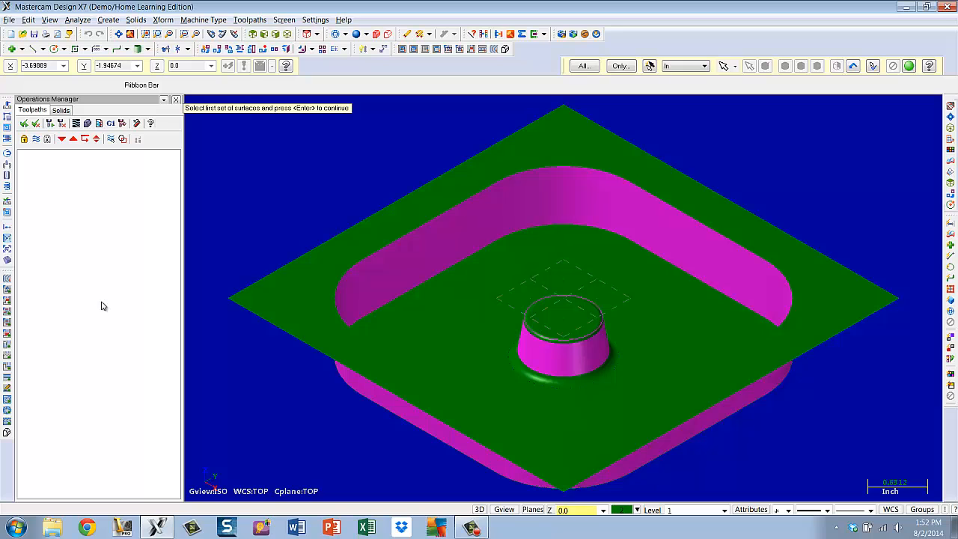
Start another surface-to-surface fillet, picking the pocket floor as the first set
click(417, 289)
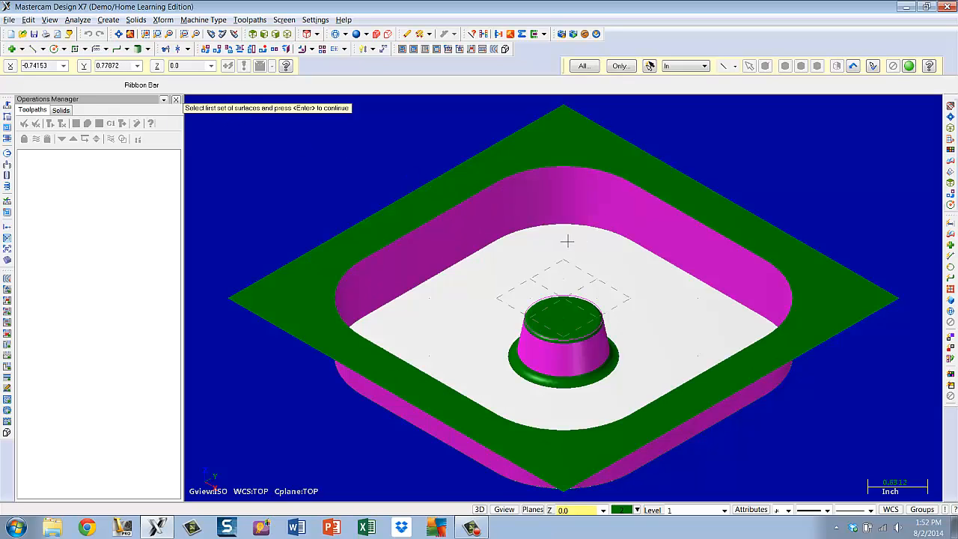
click(567, 240)
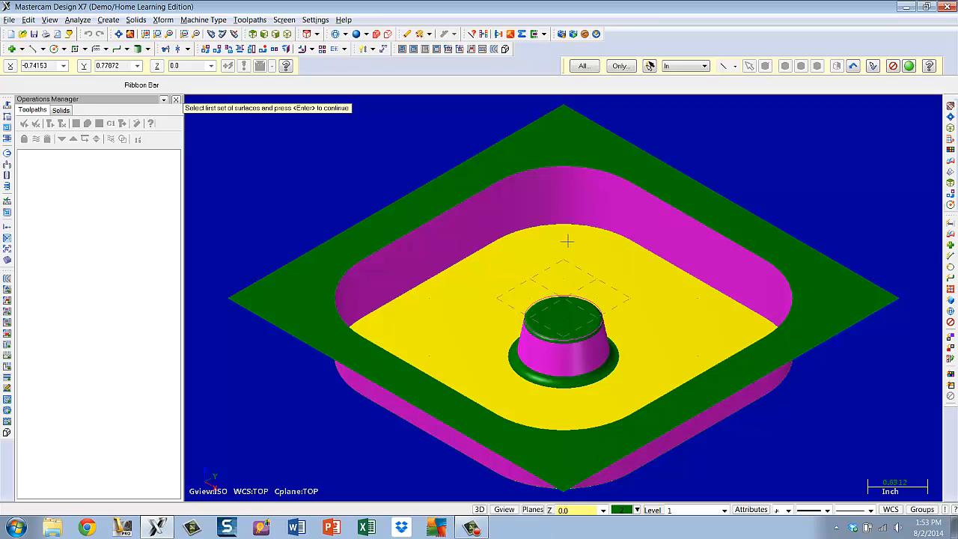
key(Return)
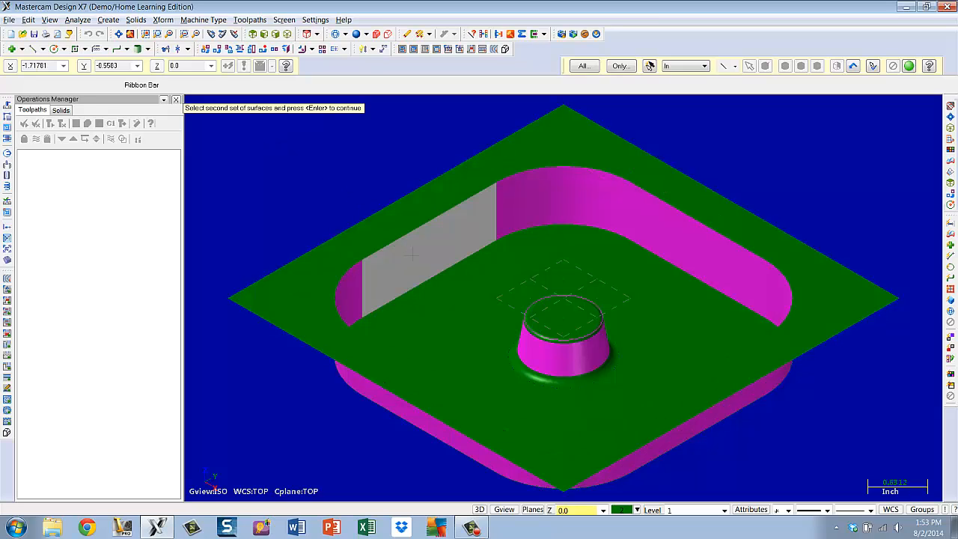
Select all the pocket's wall surfaces, straight and rounded, as the second set of the fillet
click(413, 253)
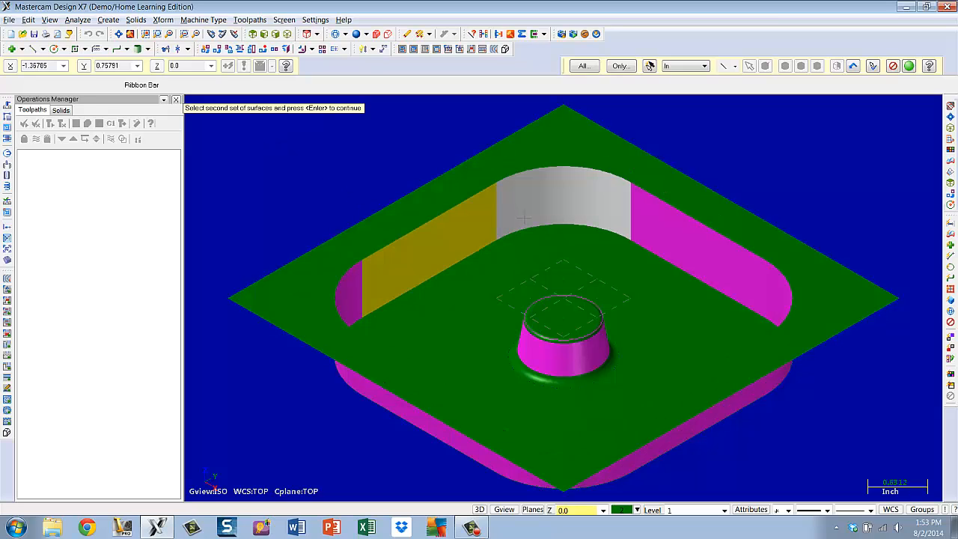
click(577, 220)
click(681, 237)
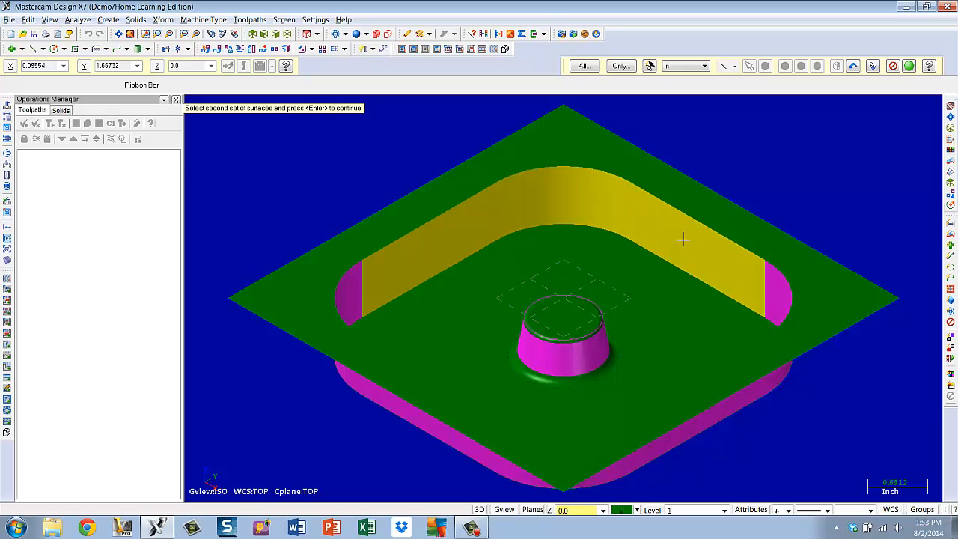
click(781, 299)
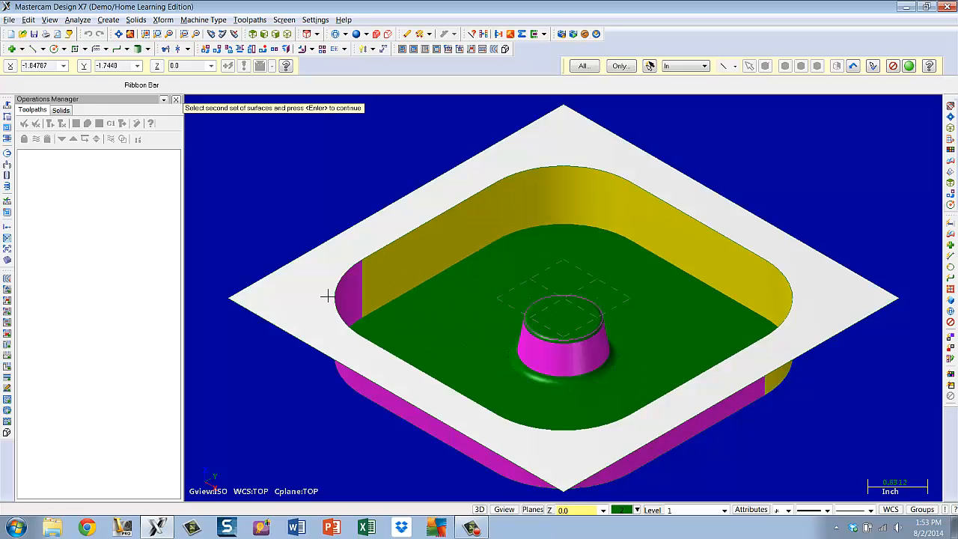
click(347, 298)
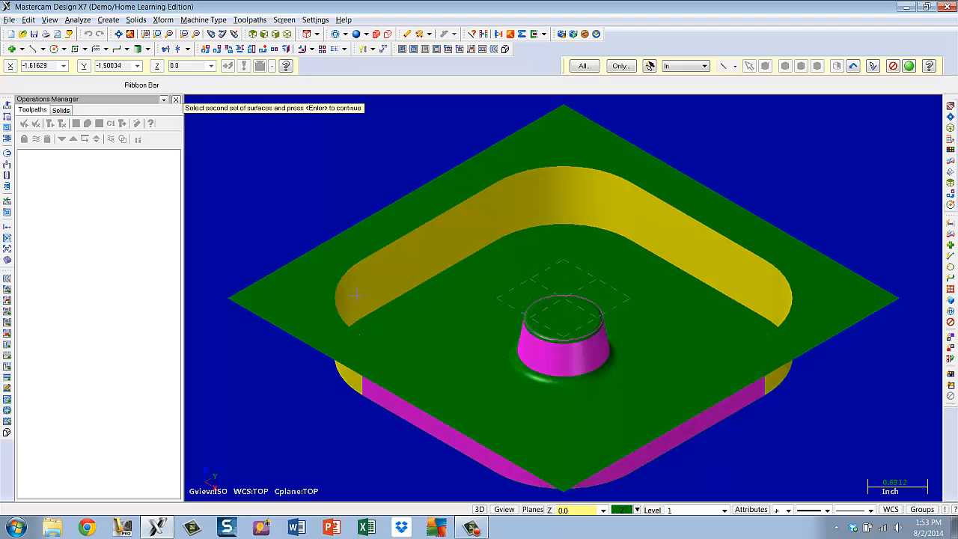
click(482, 247)
click(540, 205)
middle_drag(540, 202, 537, 318)
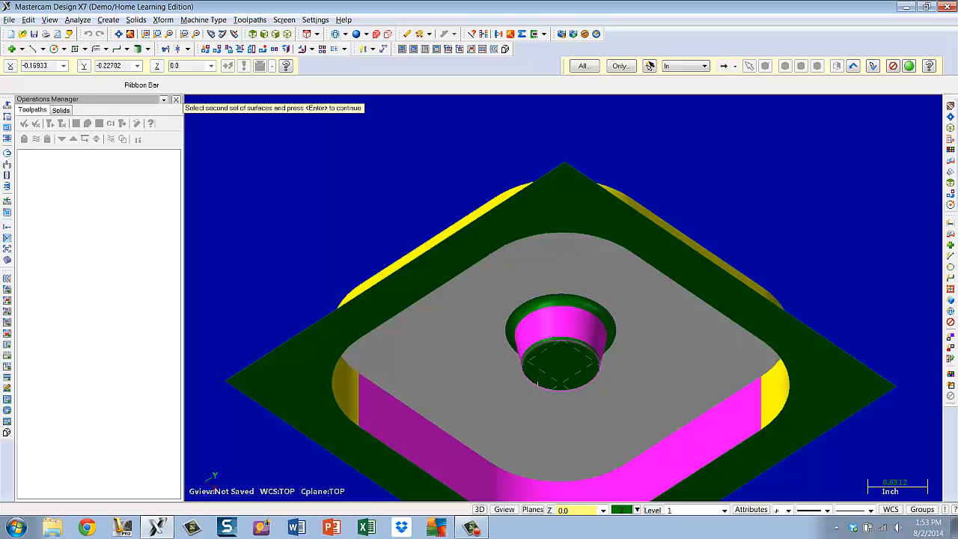
alt+middle_drag(548, 412, 545, 302)
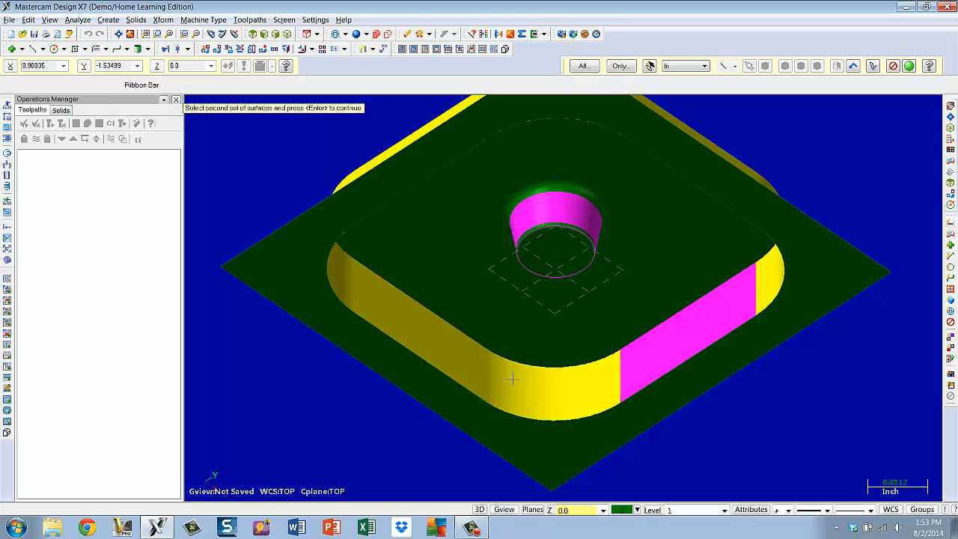
click(656, 364)
mouse_move(637, 313)
middle_down()
mouse_move(624, 235)
mouse_move(637, 314)
middle_up()
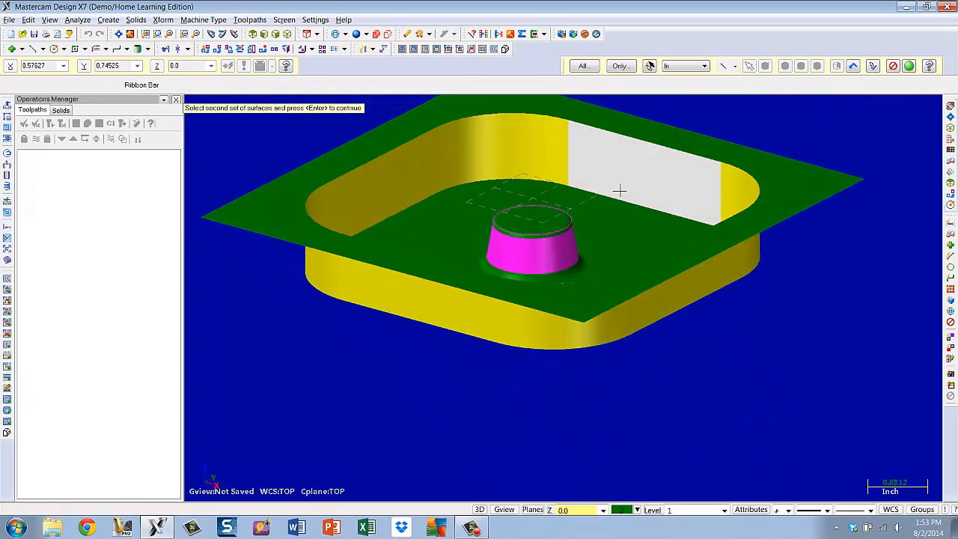
mouse_move(594, 213)
middle_down()
mouse_move(596, 247)
mouse_move(568, 278)
mouse_move(576, 314)
mouse_move(586, 321)
mouse_move(610, 285)
middle_up()
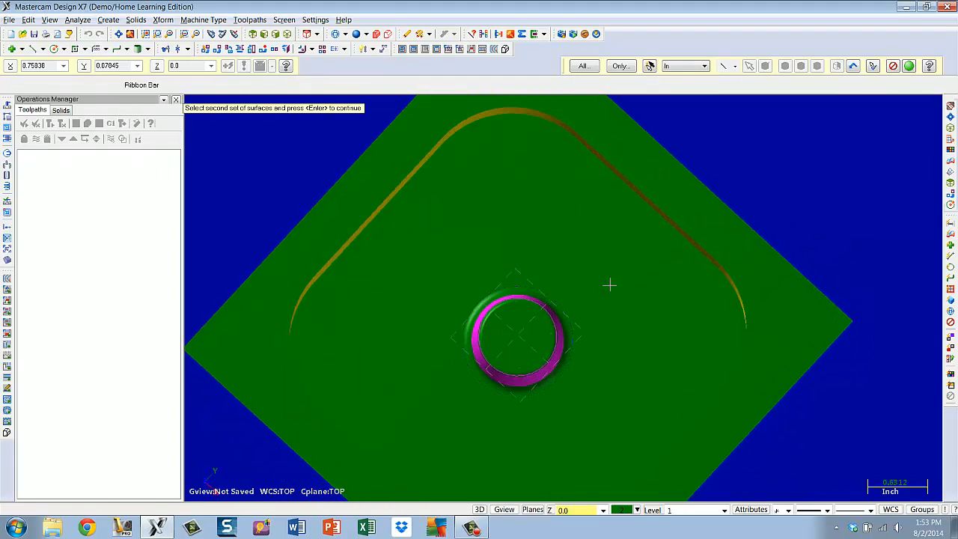
key(Return)
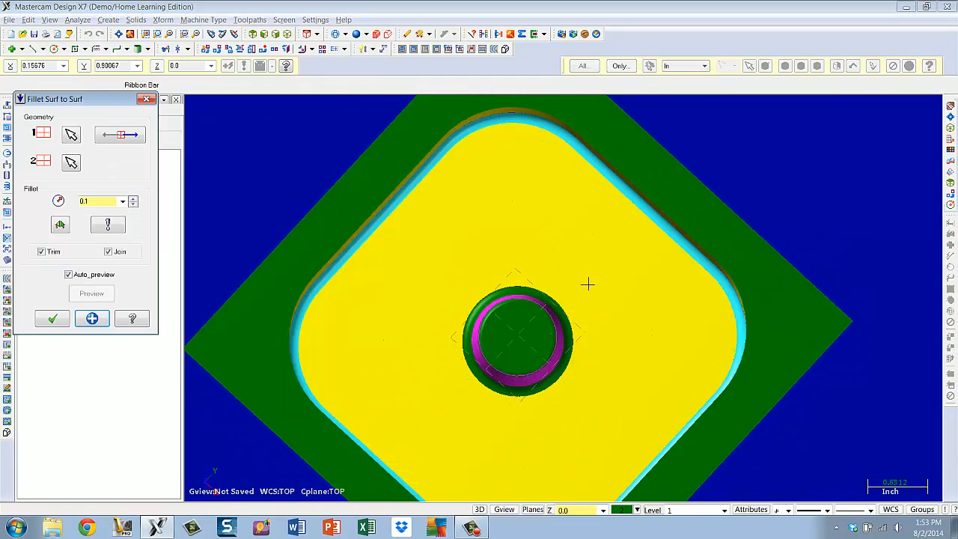
Set the fillet radius to 0.25 and apply the floor-to-wall fillet
click(288, 37)
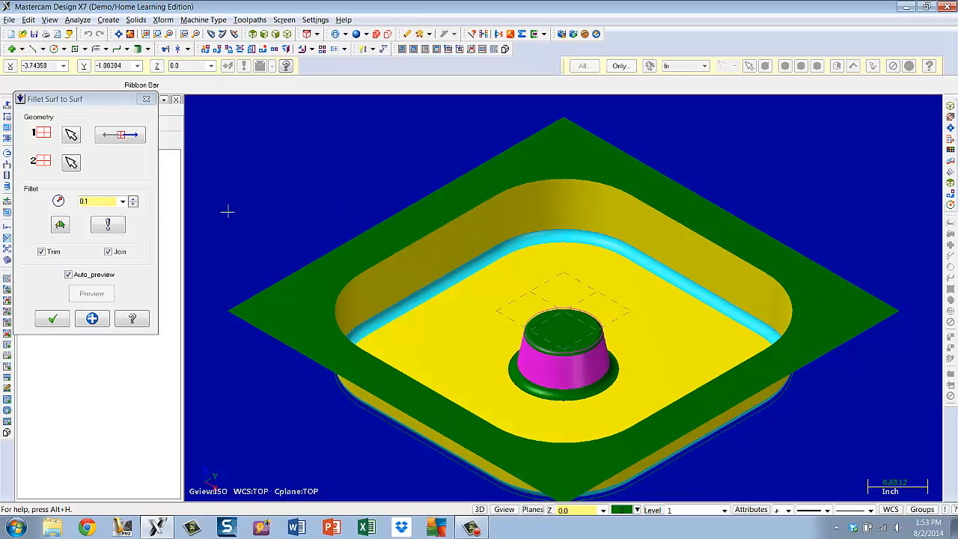
click(125, 204)
click(124, 204)
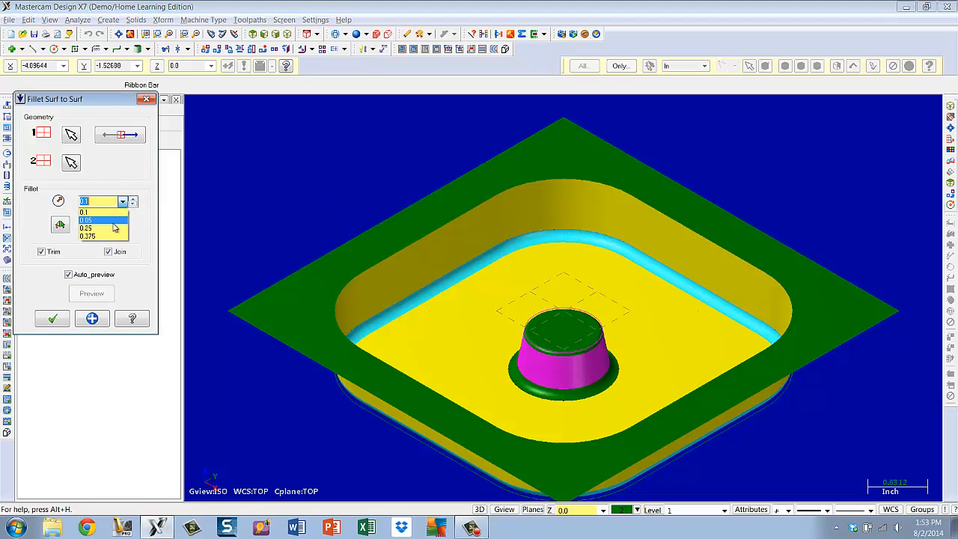
click(89, 231)
click(97, 232)
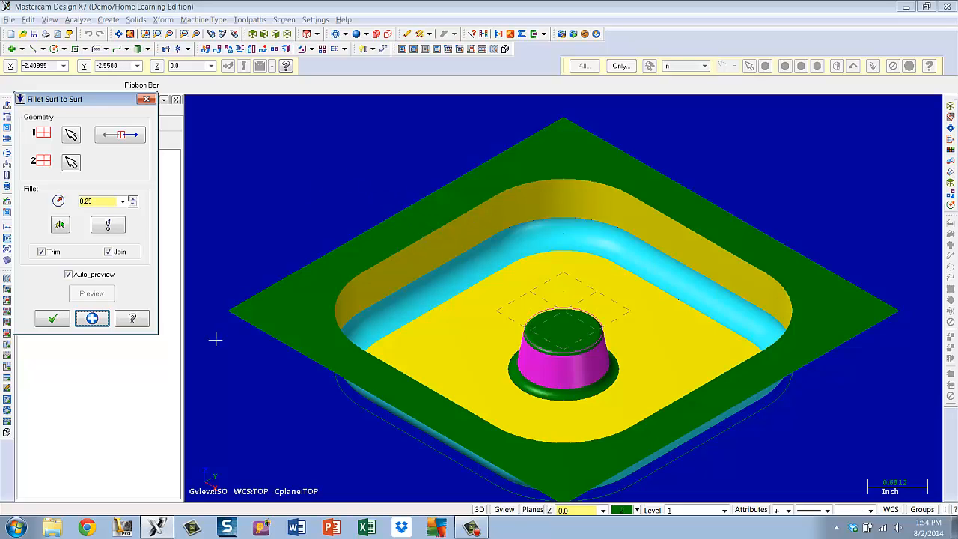
click(93, 319)
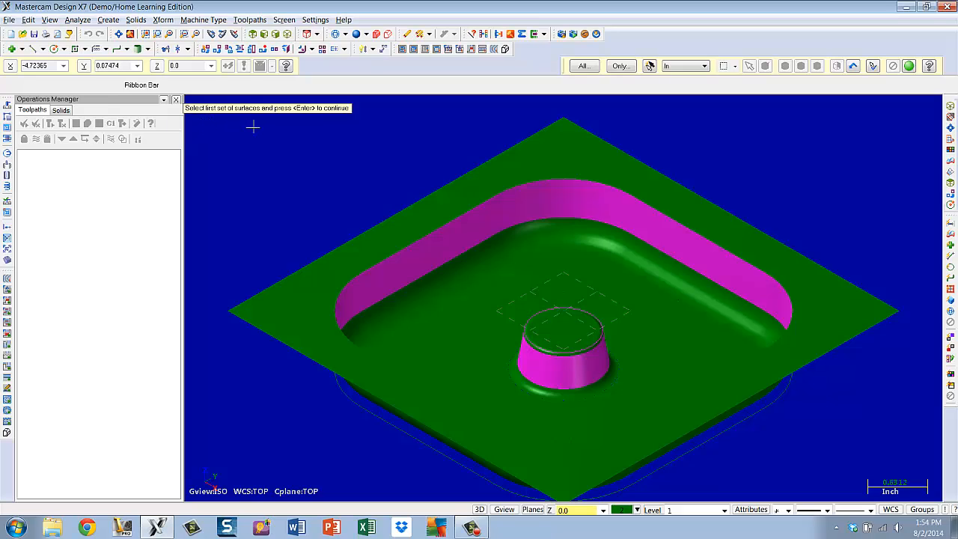
Begin a new fillet, selecting every pocket wall surface as the first set
click(796, 253)
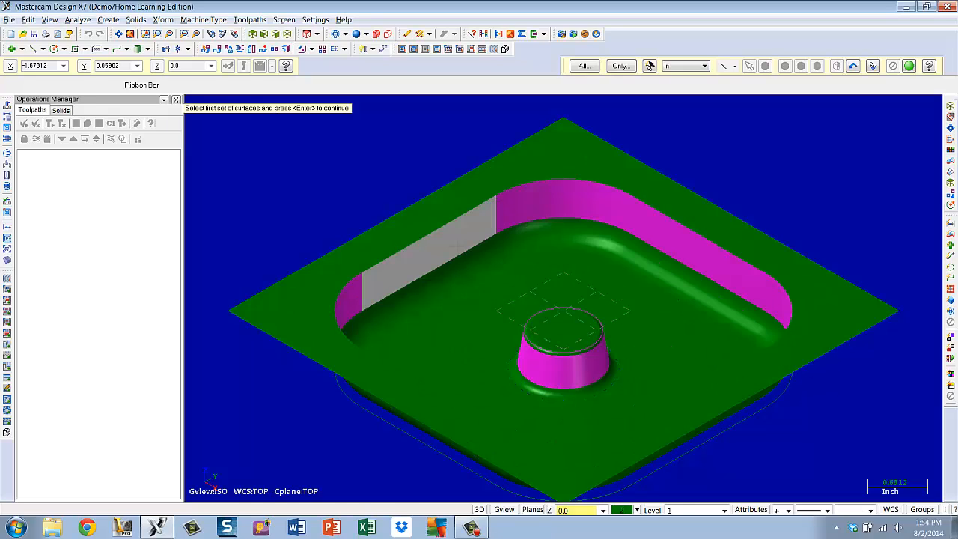
click(455, 246)
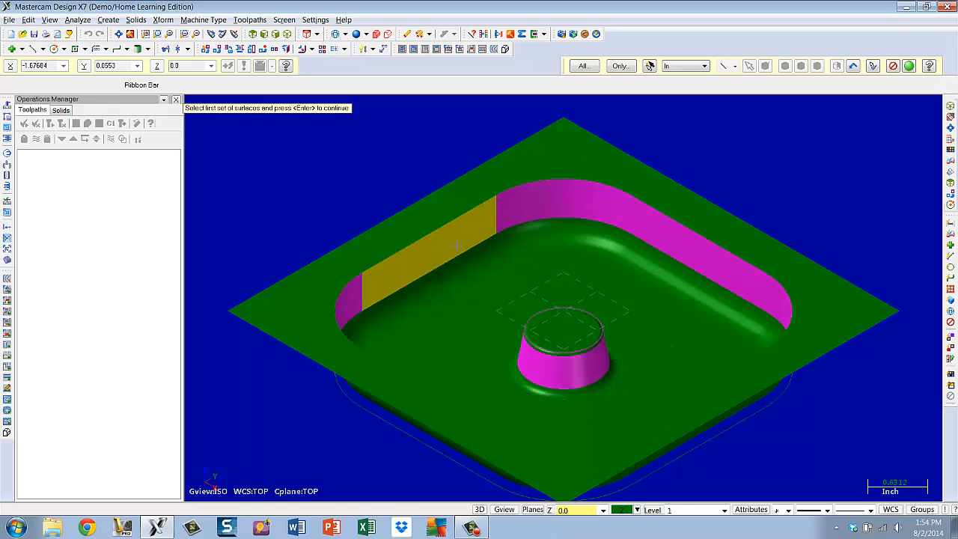
click(525, 213)
click(656, 231)
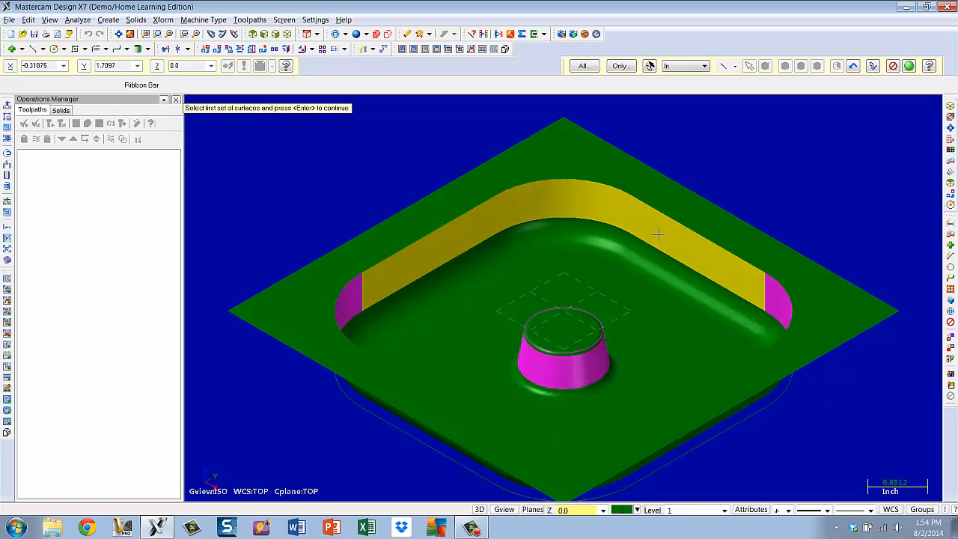
click(734, 267)
click(777, 303)
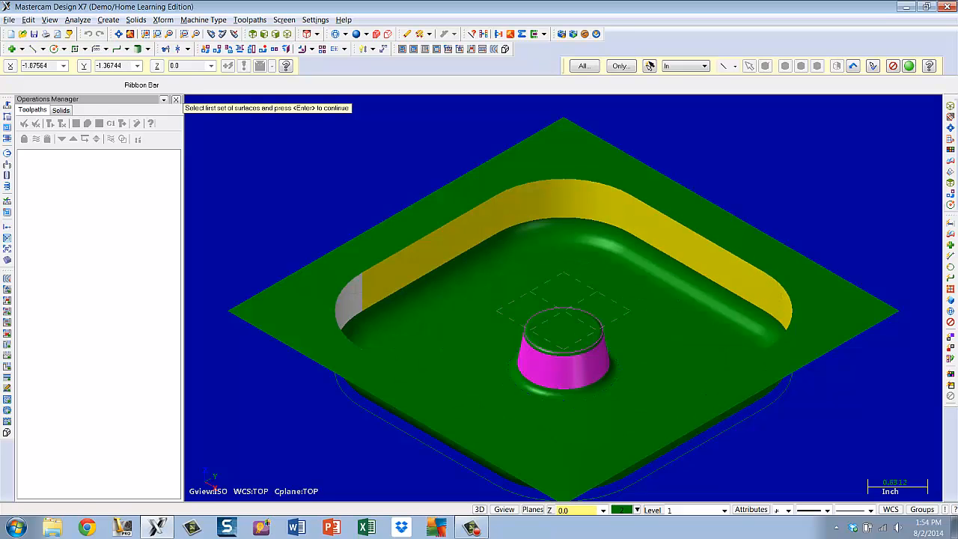
click(348, 300)
mouse_move(569, 212)
middle_down()
mouse_move(571, 282)
mouse_move(570, 224)
middle_up()
shift+middle_drag(570, 355, 567, 203)
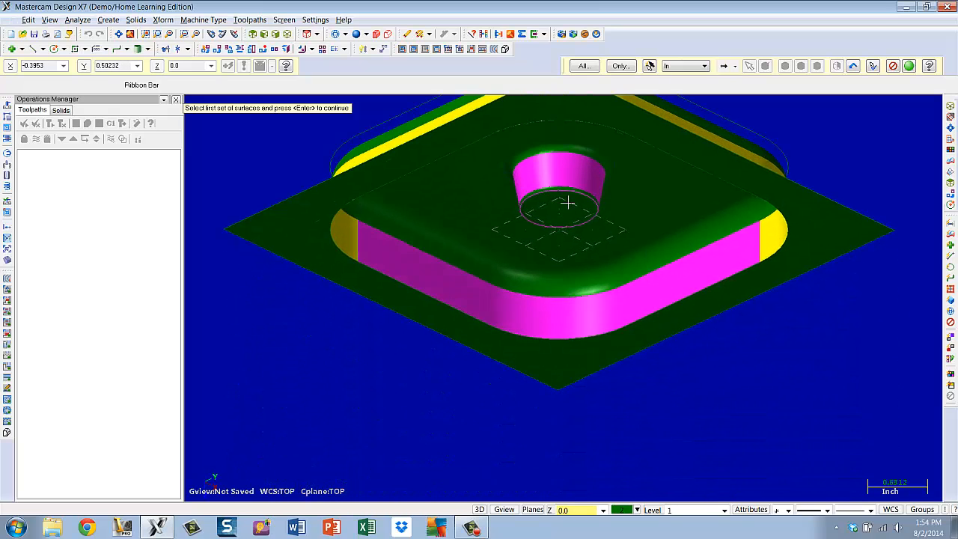
click(465, 280)
click(524, 307)
click(660, 288)
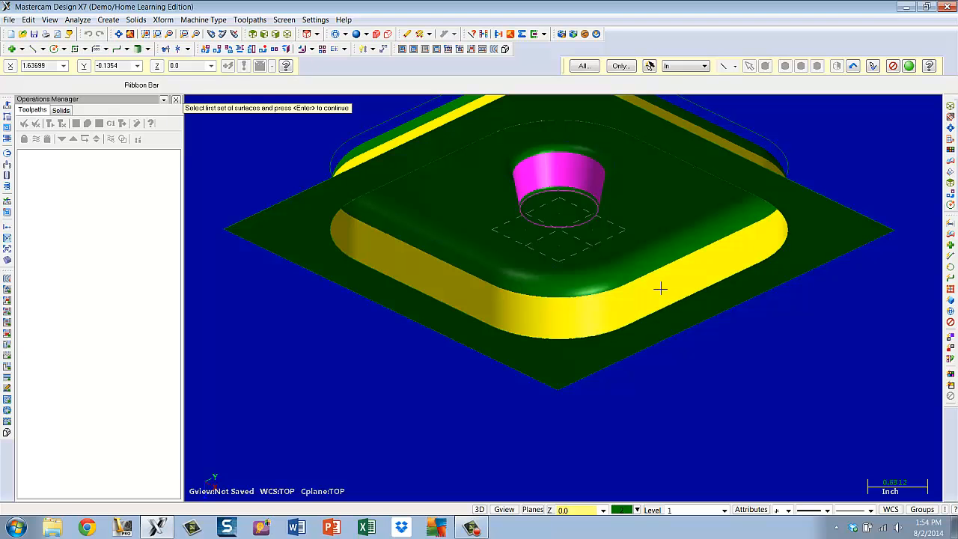
key(Return)
Pick the stock's top surface as the second set and try to create the wall-to-top fillet
middle_drag(662, 288, 677, 135)
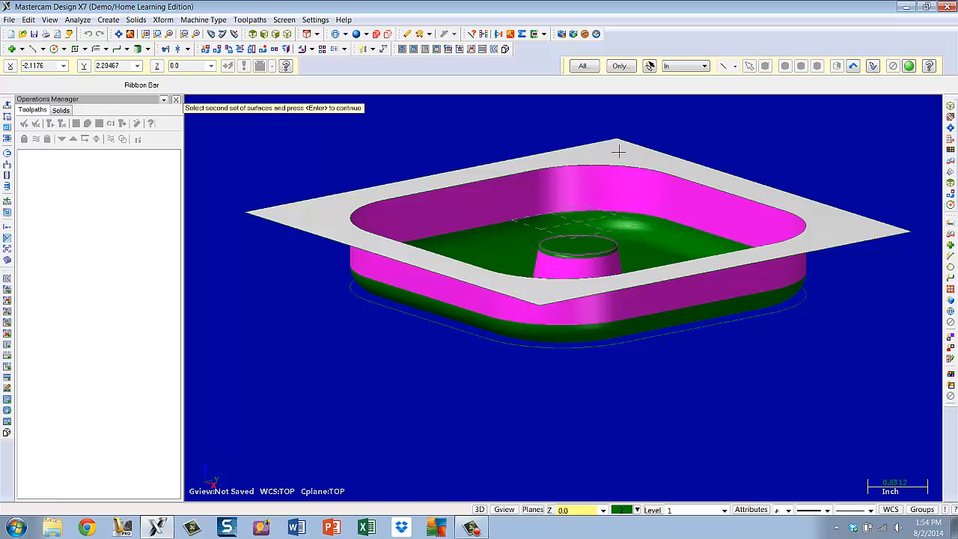
click(618, 152)
key(Return)
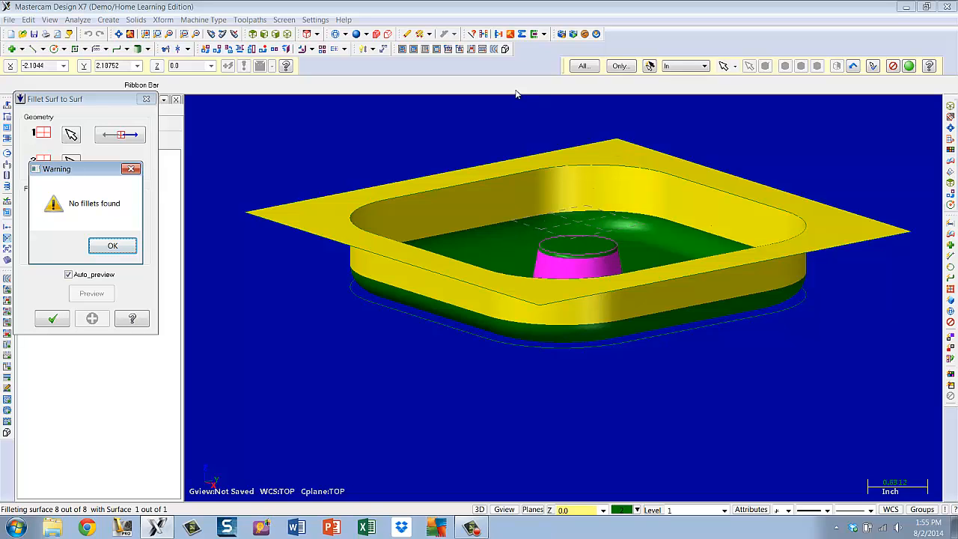
click(112, 246)
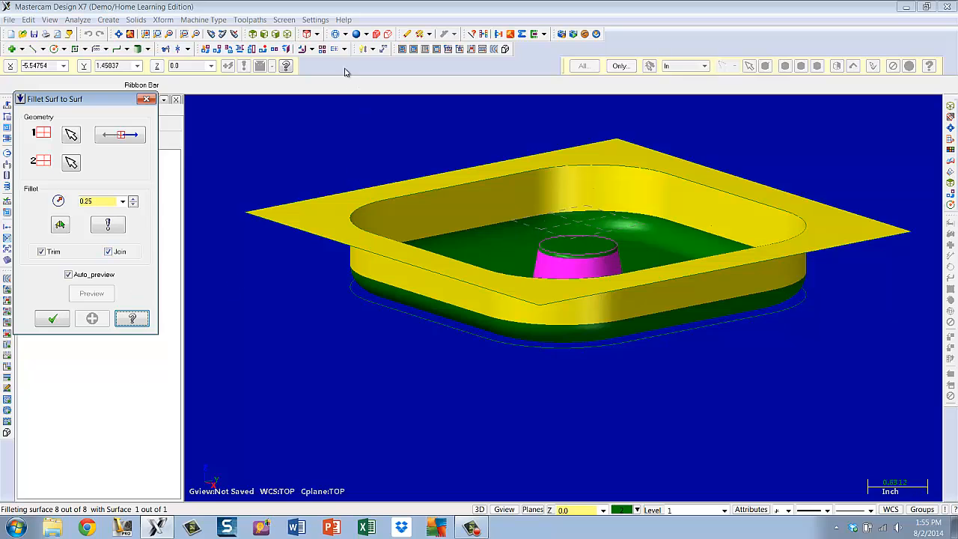
Switch the graphics to an isometric wireframe display of the model
click(276, 33)
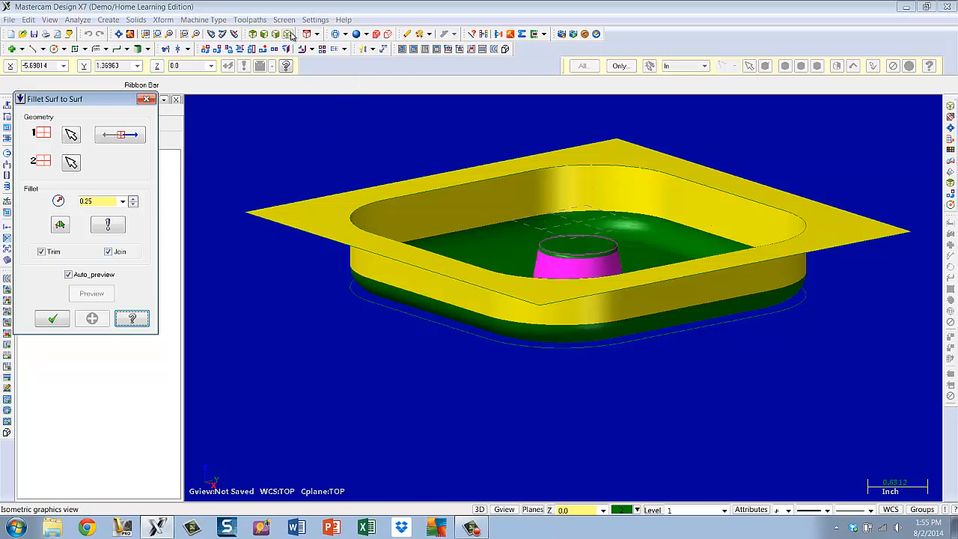
click(118, 34)
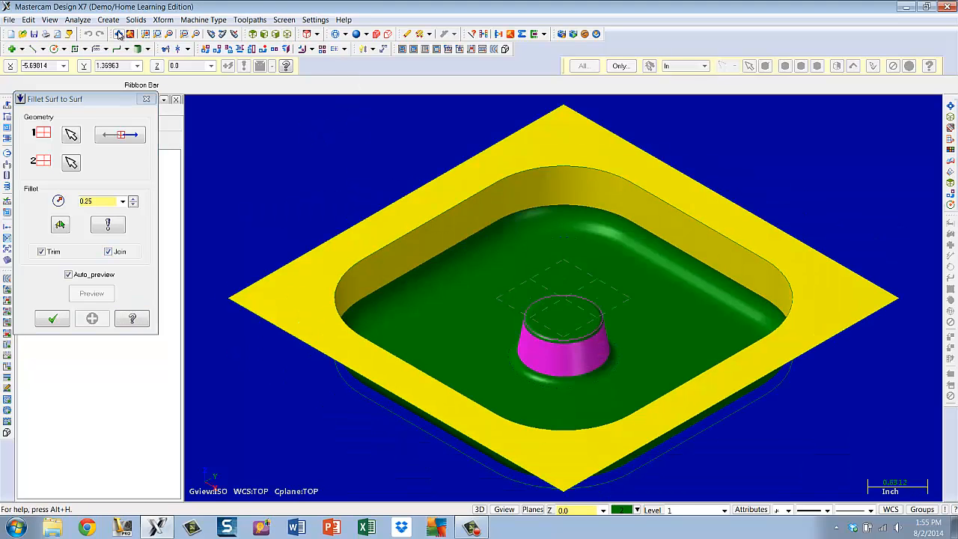
click(336, 35)
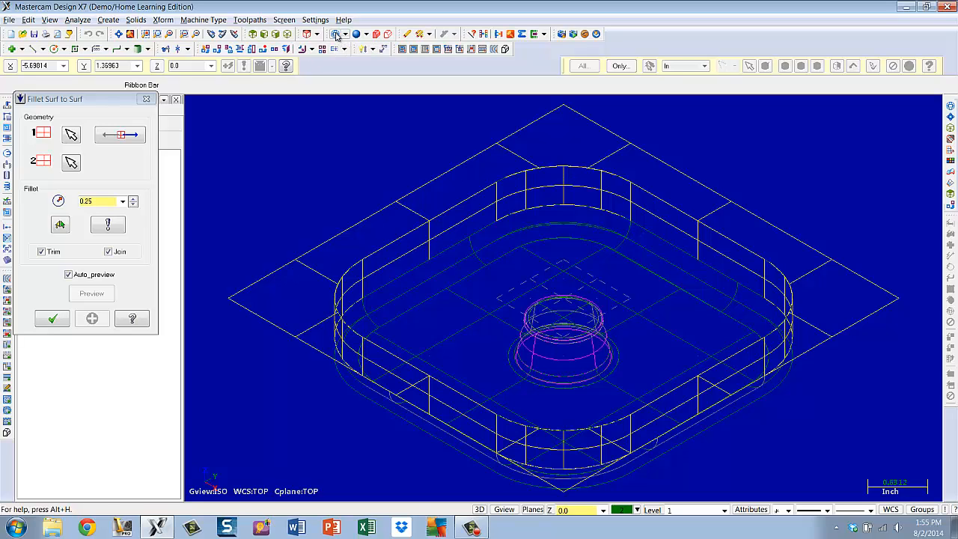
click(336, 35)
click(336, 35)
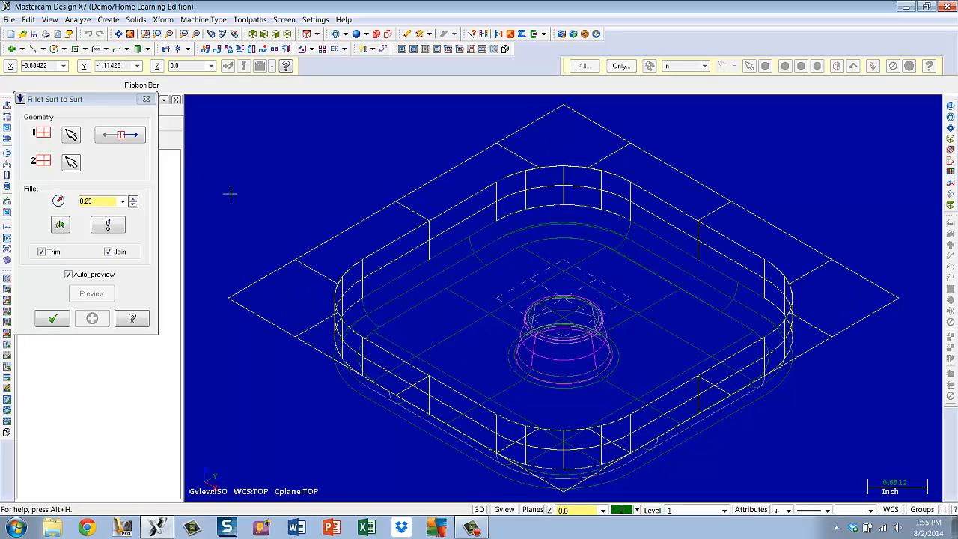
scroll(428, 288, down, 3)
scroll(428, 283, up, 3)
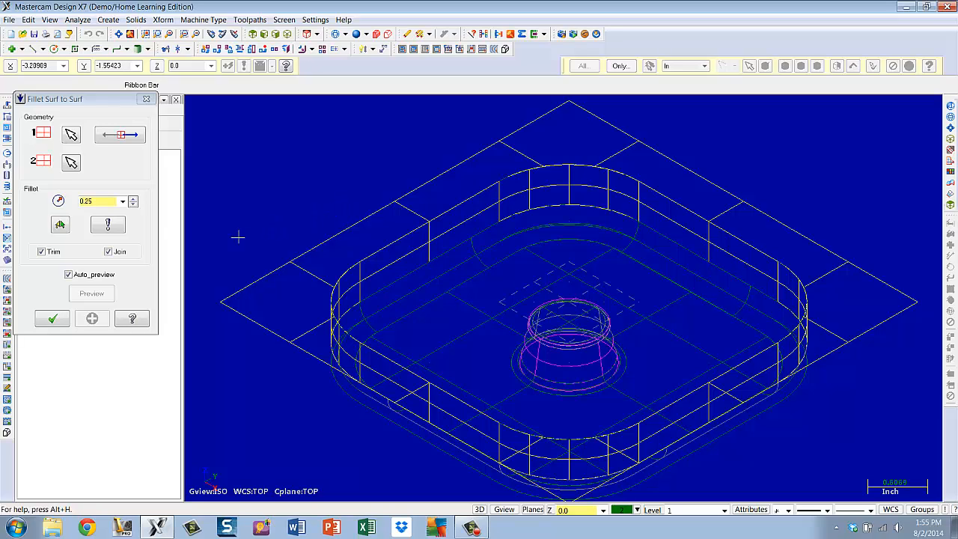
Check the fillet surface options and retry the wall-to-top fillet
click(109, 224)
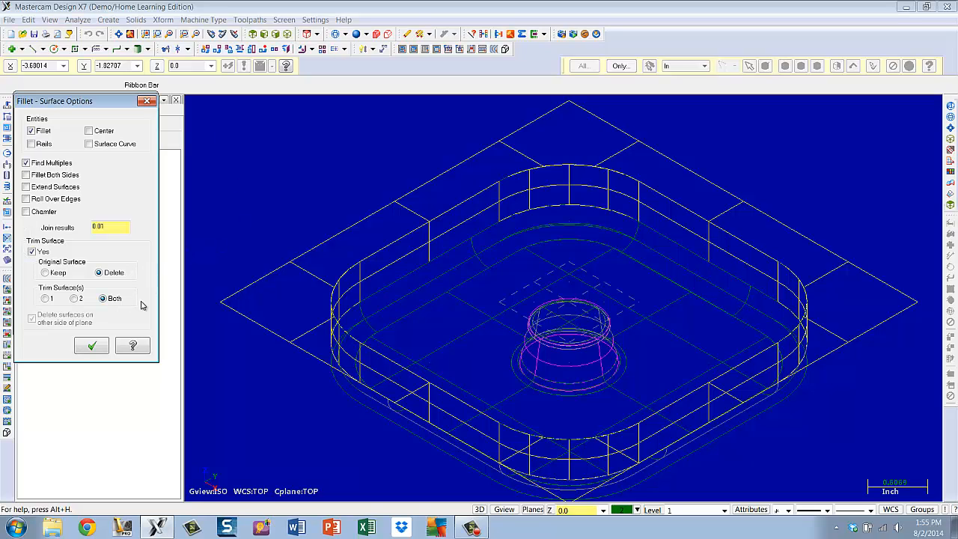
click(91, 347)
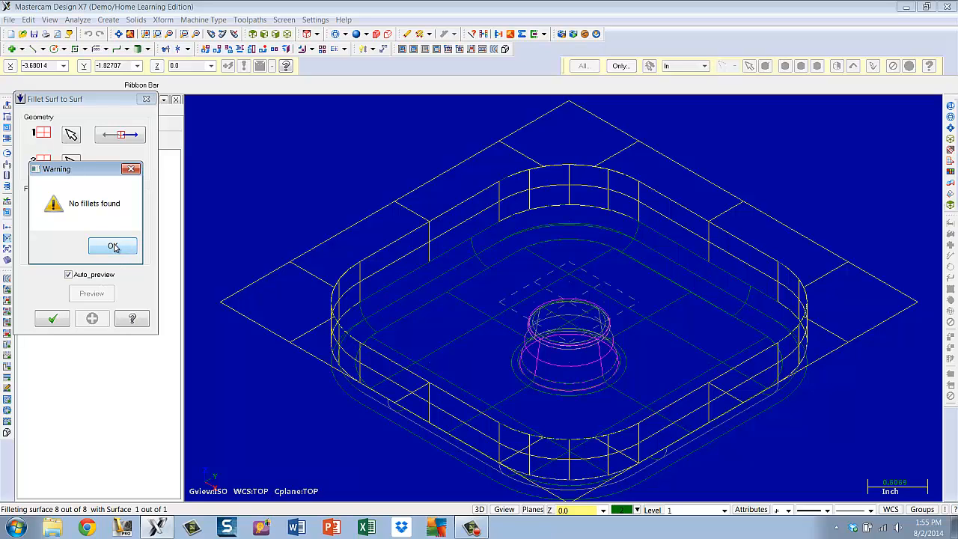
click(113, 247)
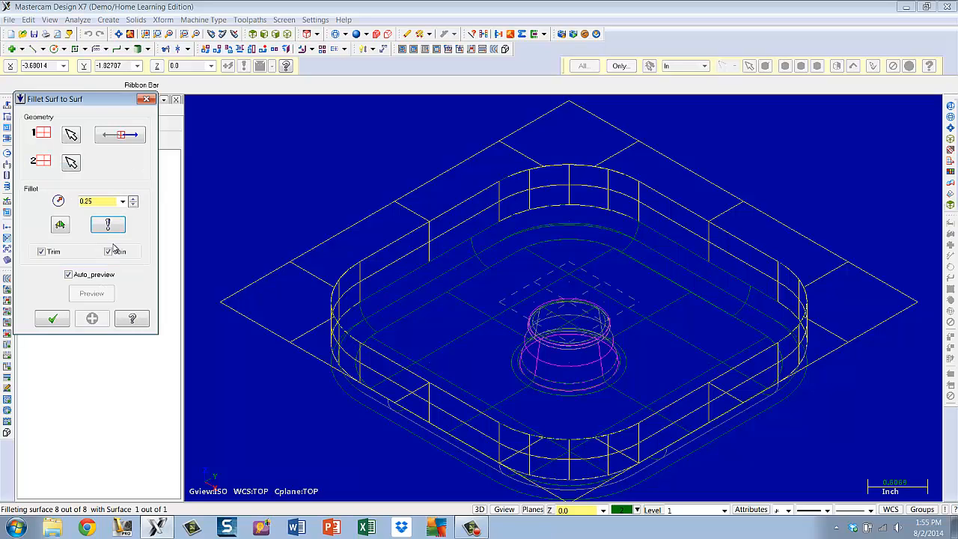
Flip the normals of the pocket wall surfaces and retry the wall-to-top fillet
click(113, 135)
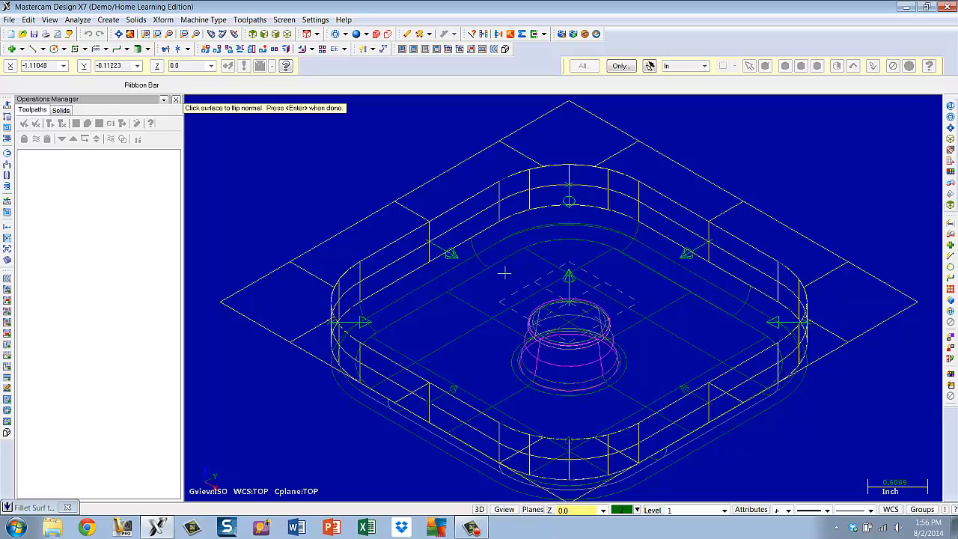
click(431, 243)
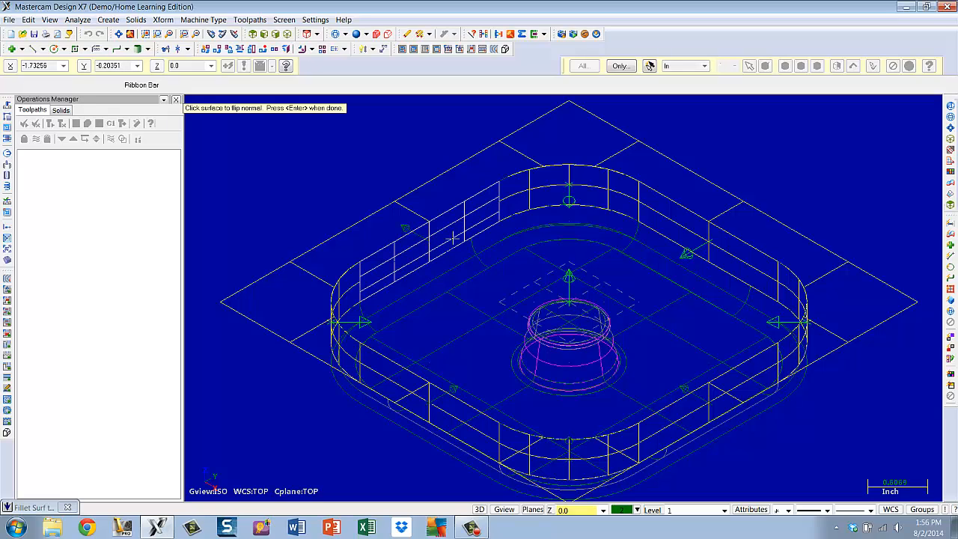
click(569, 184)
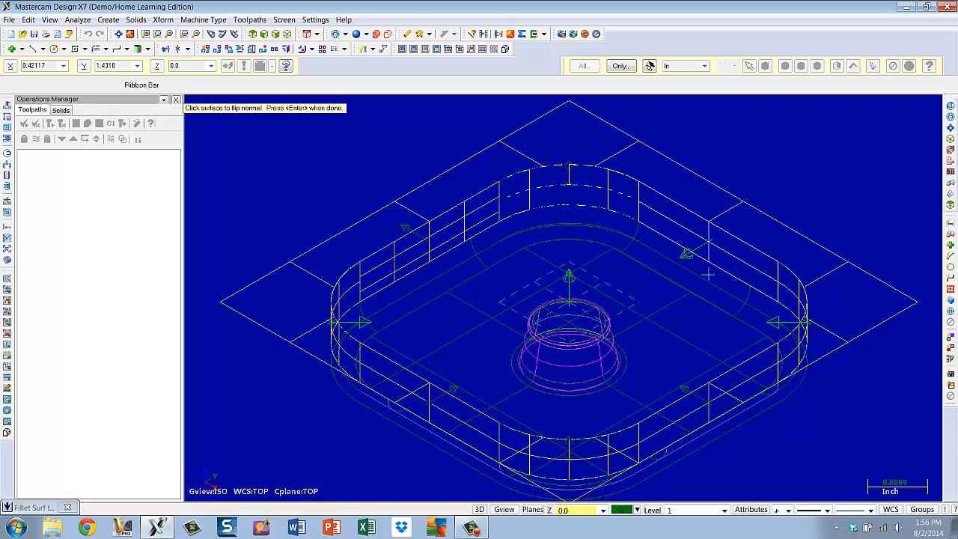
click(725, 253)
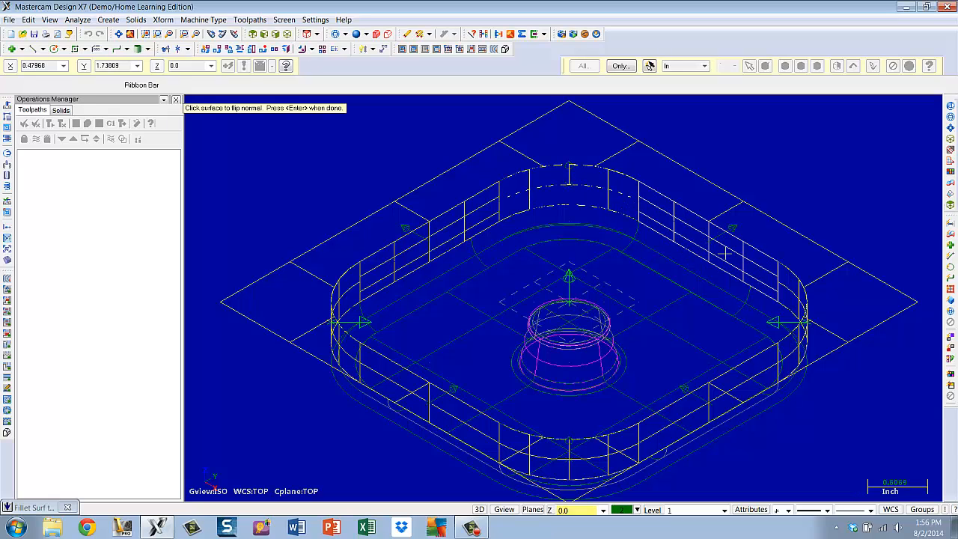
click(803, 350)
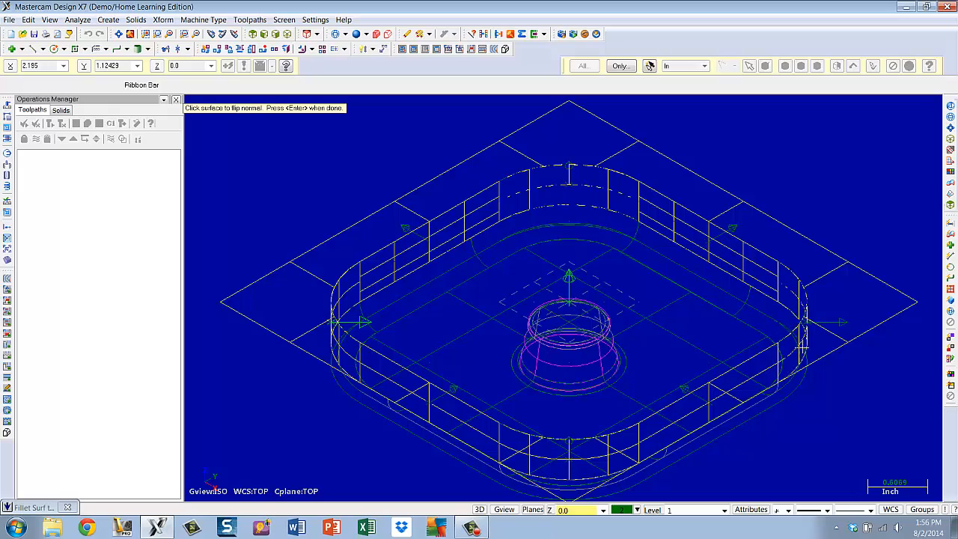
click(727, 387)
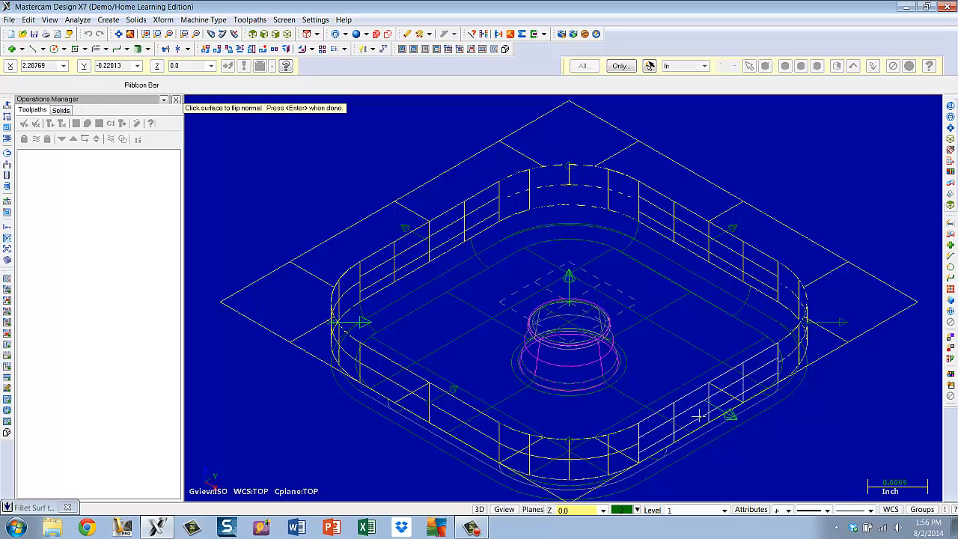
click(600, 455)
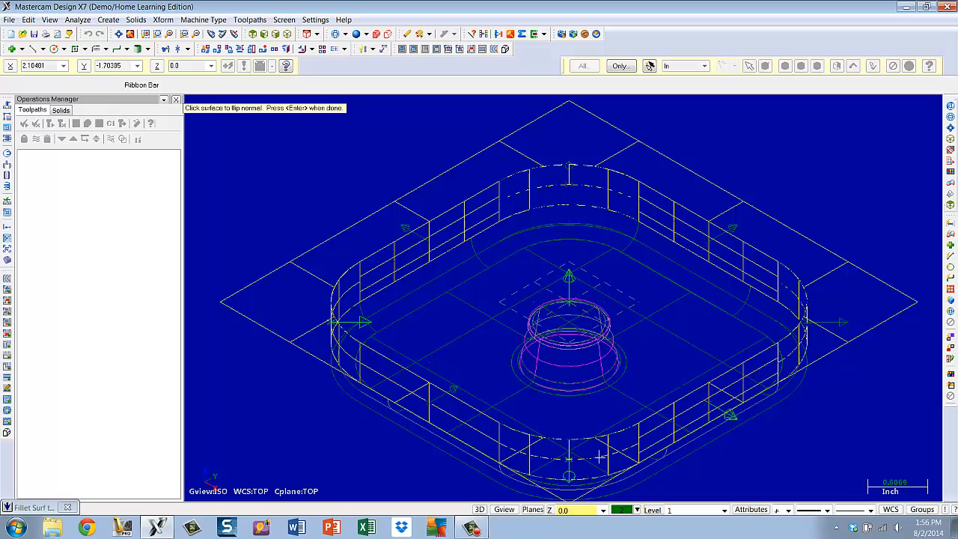
click(479, 439)
click(338, 301)
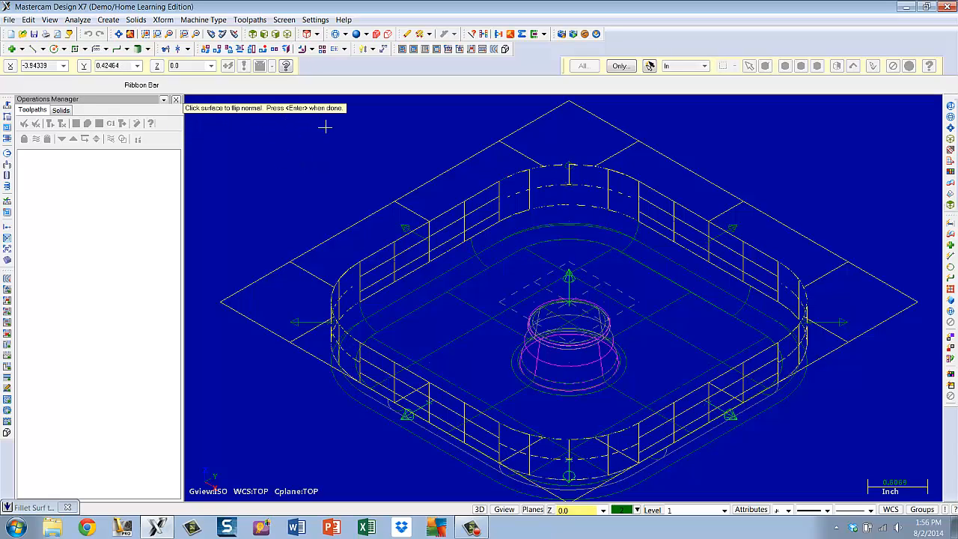
key(Return)
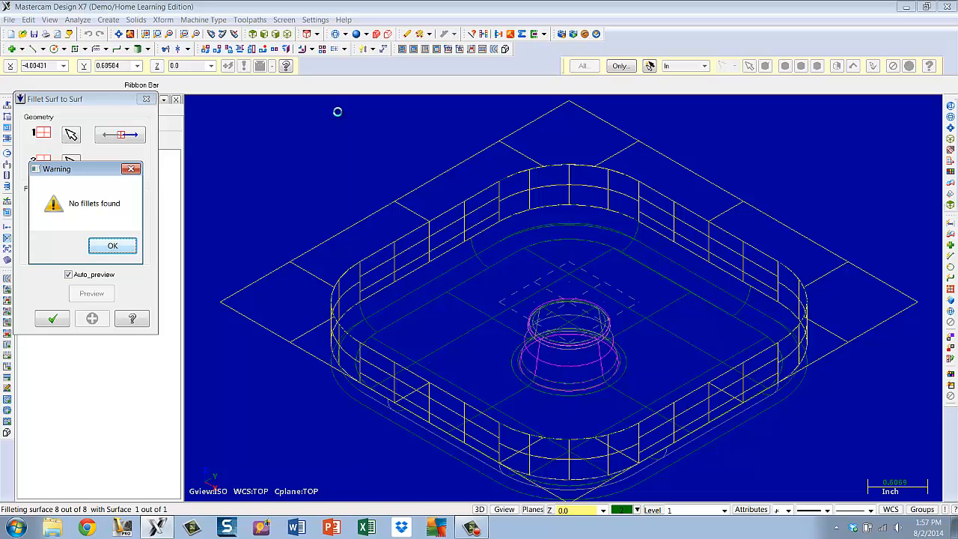
click(120, 250)
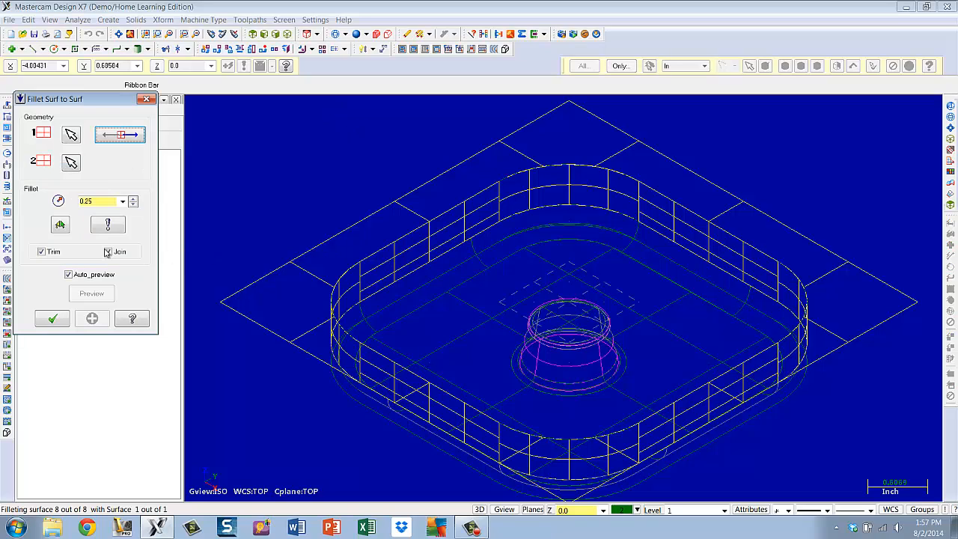
Recheck the surface normals and accept the 0.25 fillets between the pocket walls and the stock top
click(120, 135)
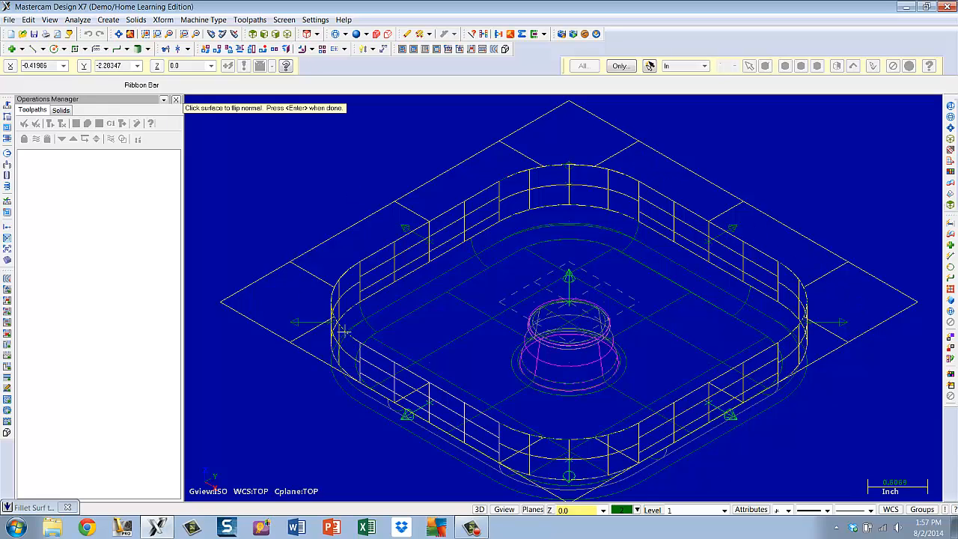
scroll(621, 337, up, 4)
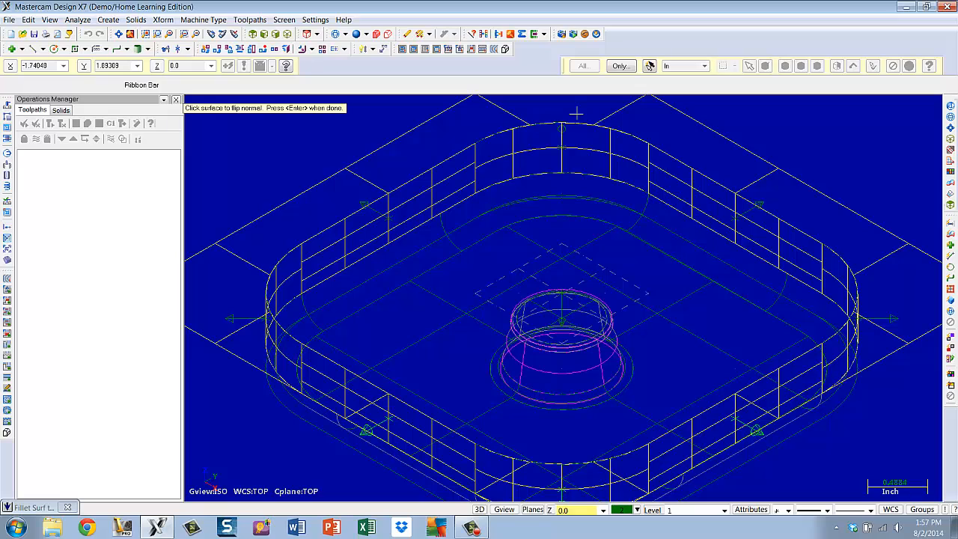
key(Return)
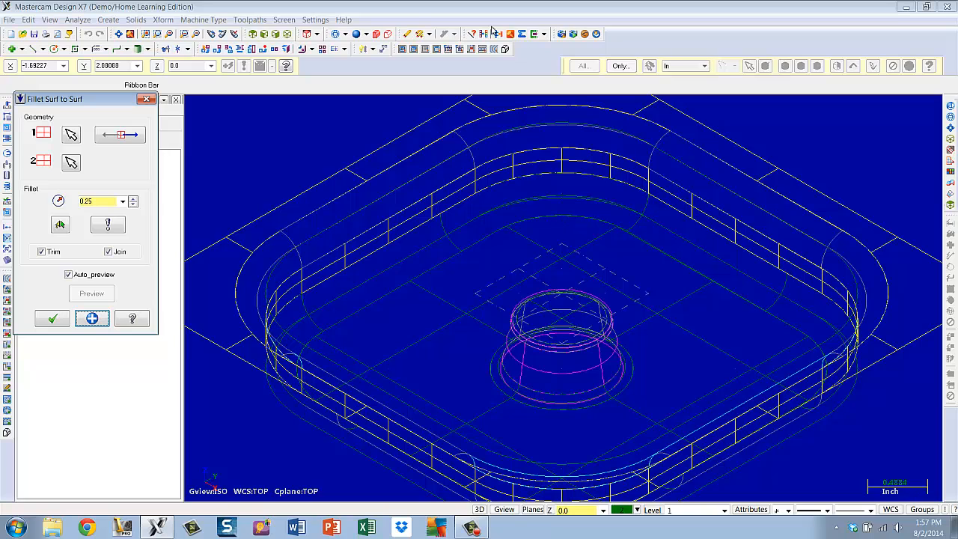
click(357, 34)
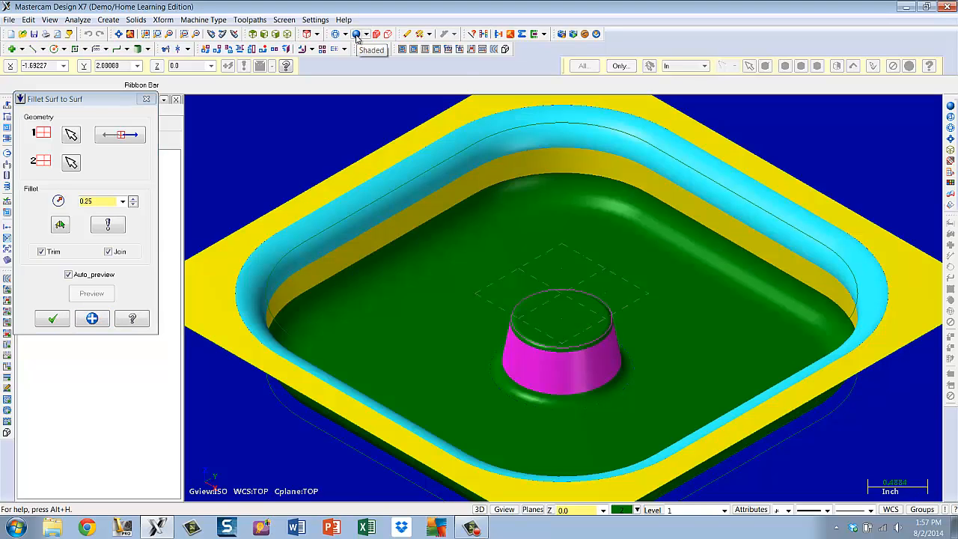
click(54, 320)
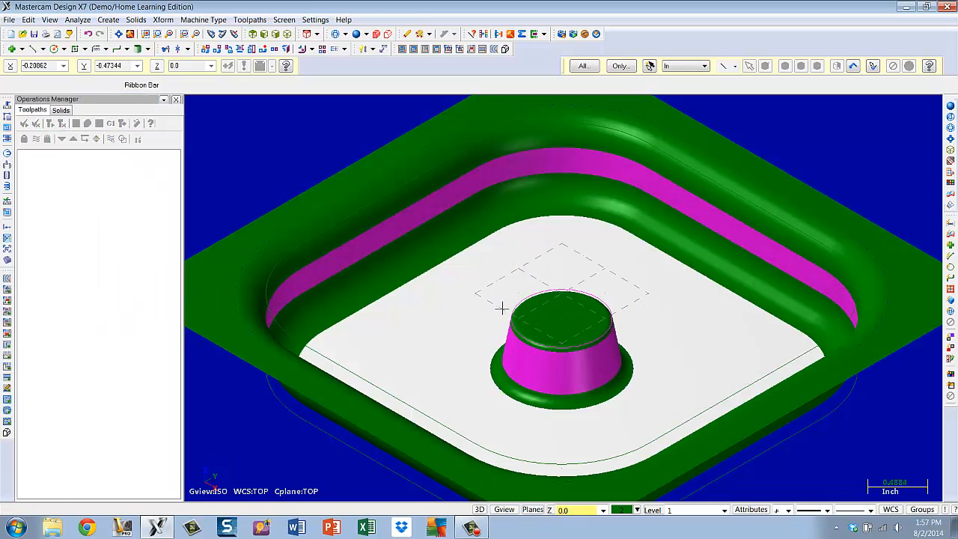
Translate the selected stock outline with the Join option, moving it -1.0 in Z
click(118, 35)
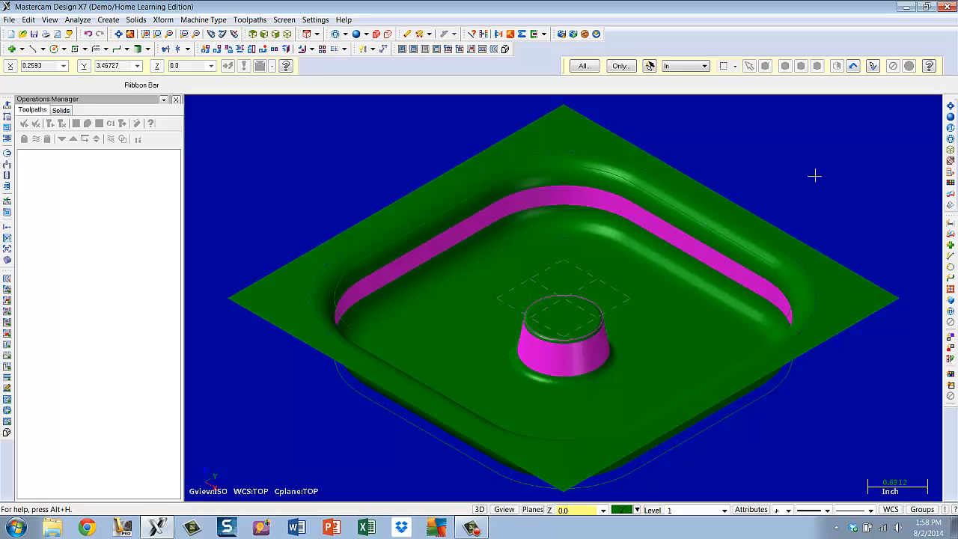
click(217, 49)
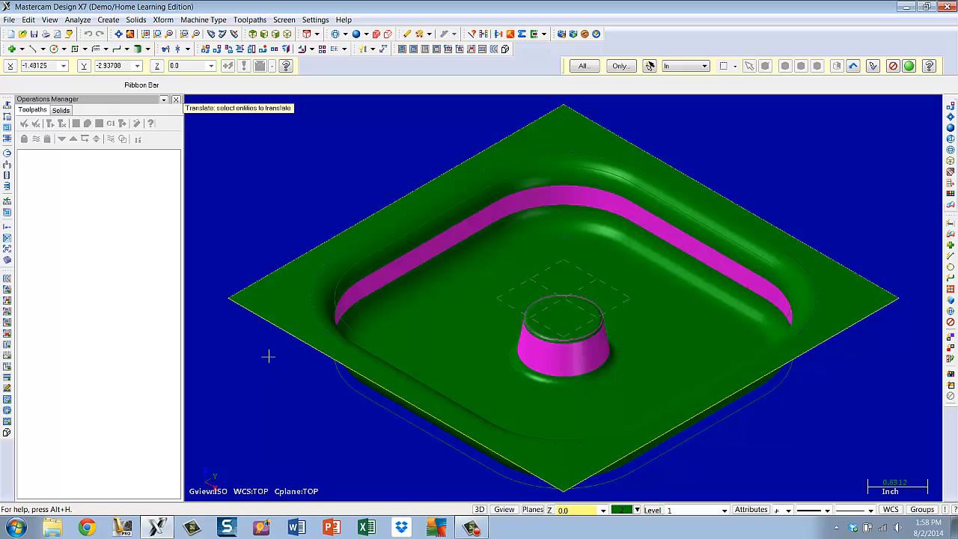
click(909, 66)
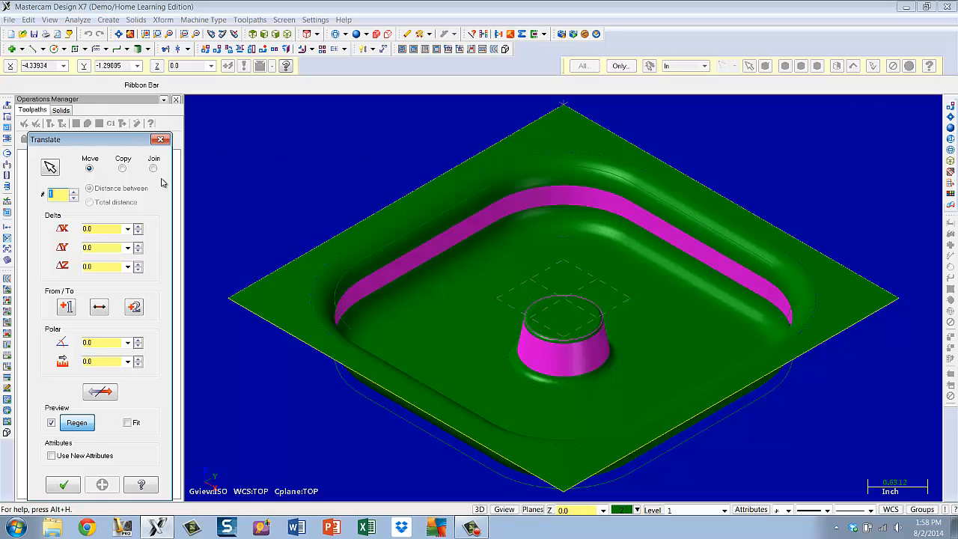
click(154, 169)
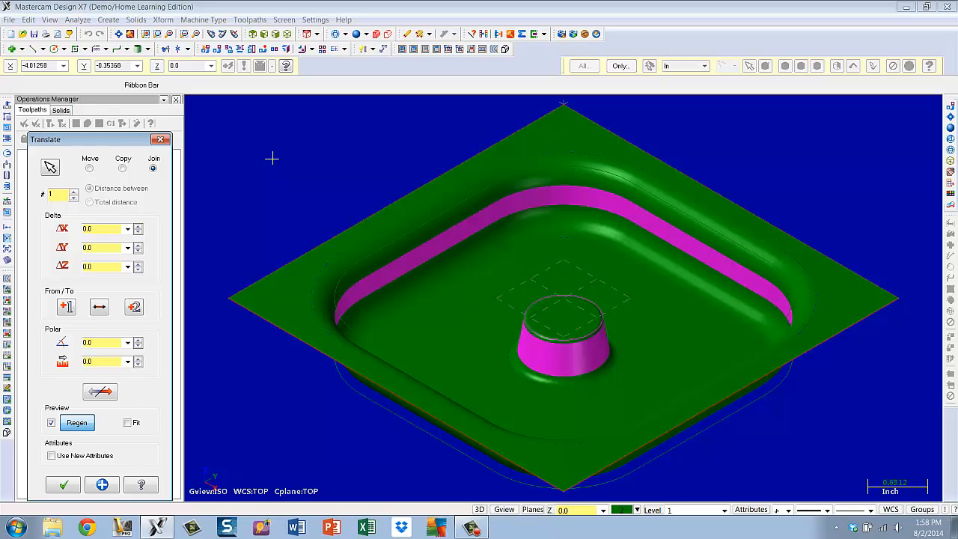
click(128, 267)
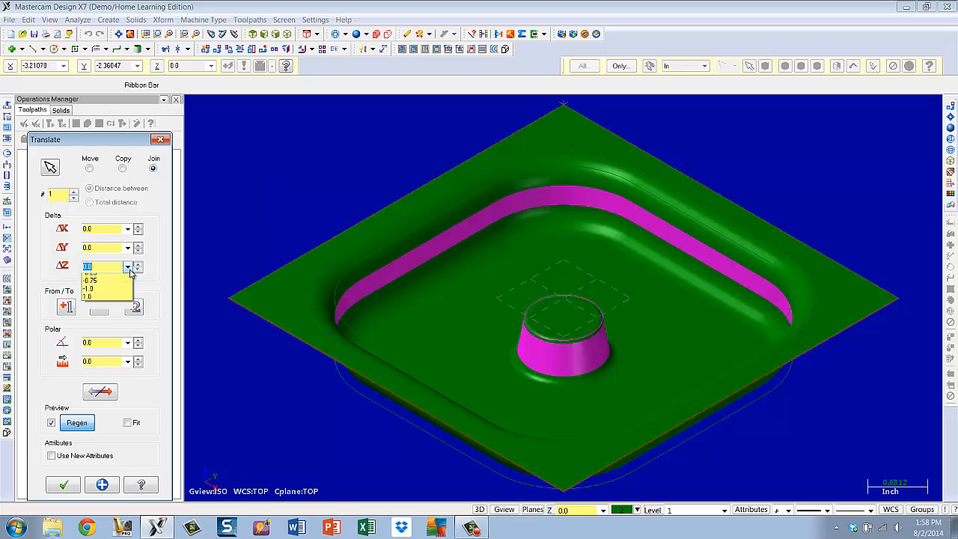
click(89, 294)
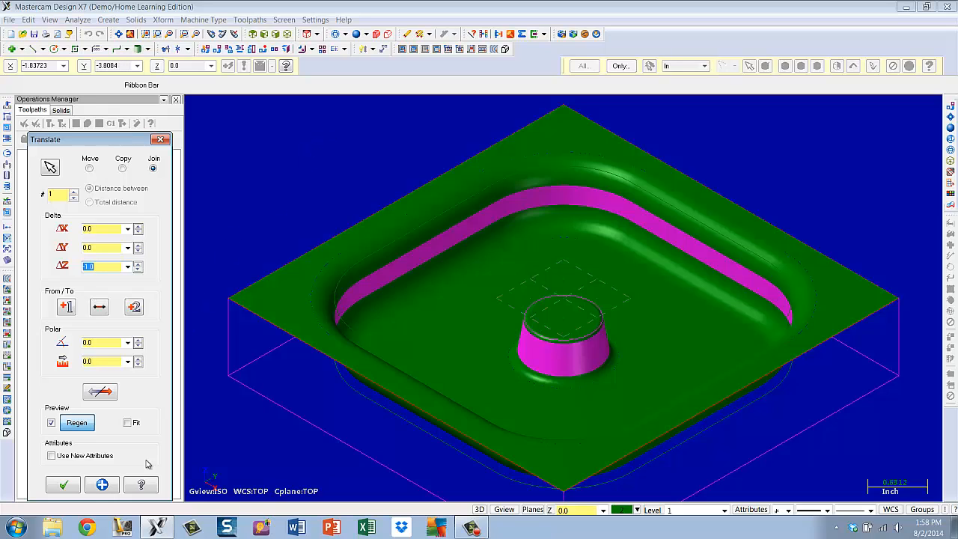
click(64, 486)
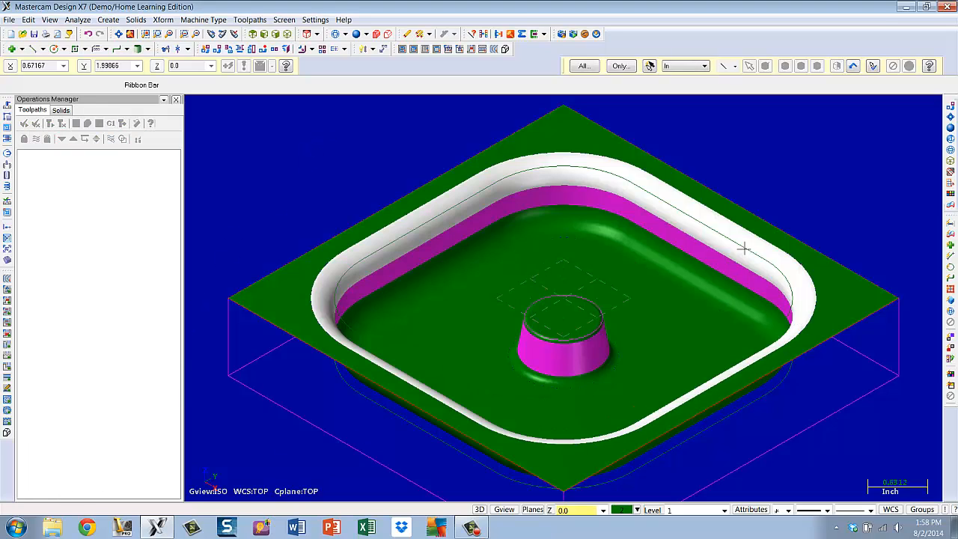
scroll(725, 240, down, 3)
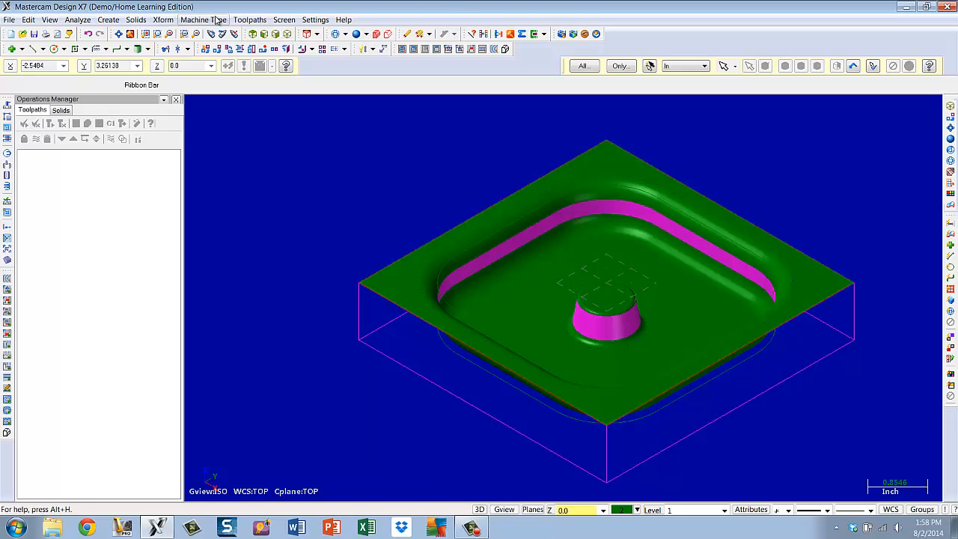
click(119, 35)
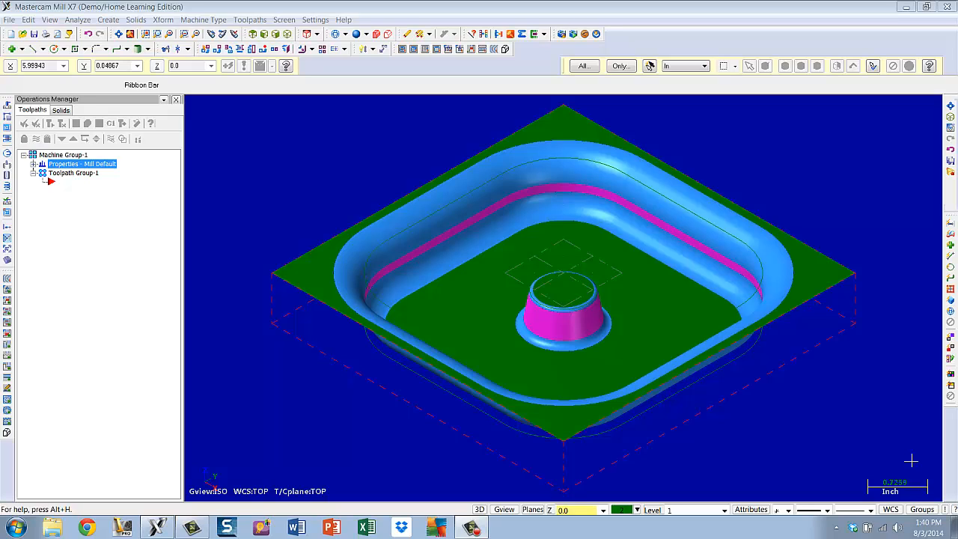
click(194, 21)
mouse_move(225, 33)
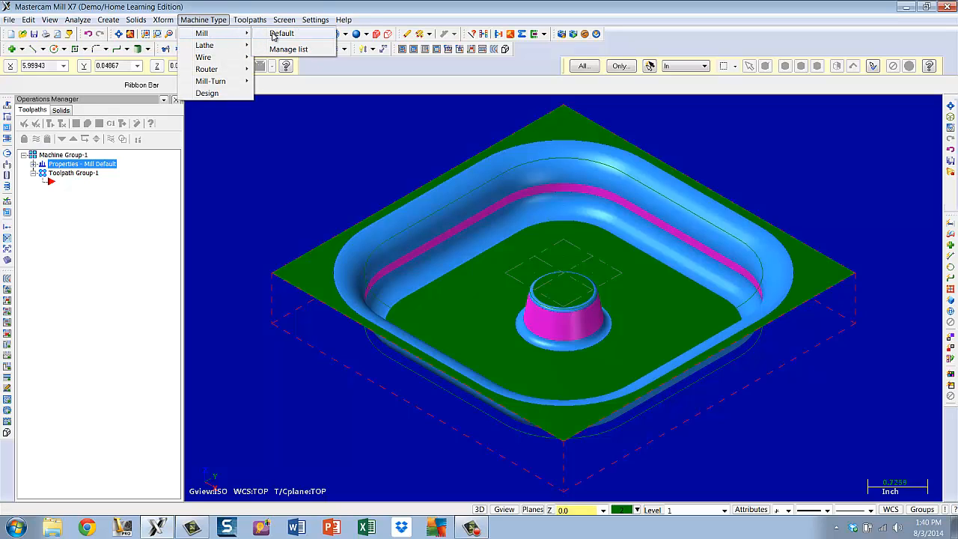
click(265, 168)
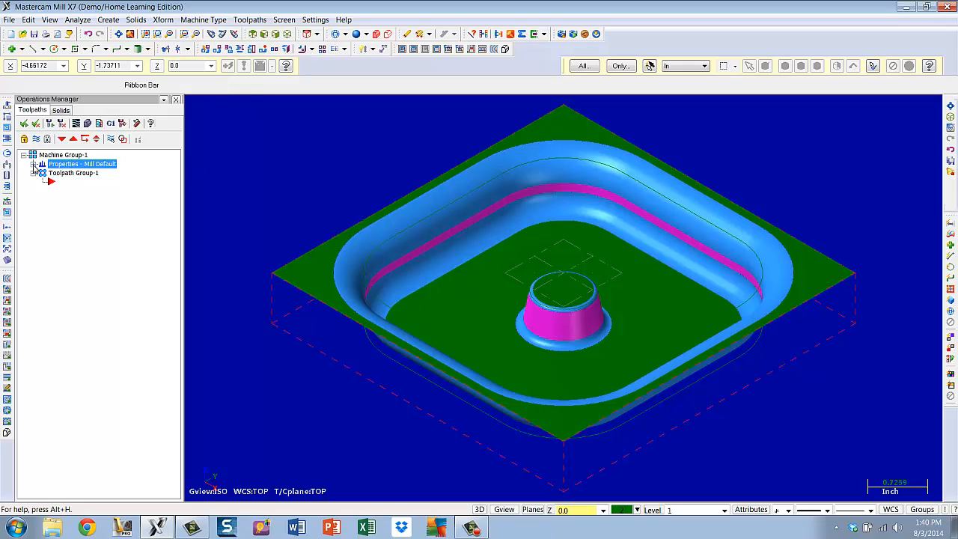
Define the machine group's rectangular stock from a bounding box around all entities
click(34, 164)
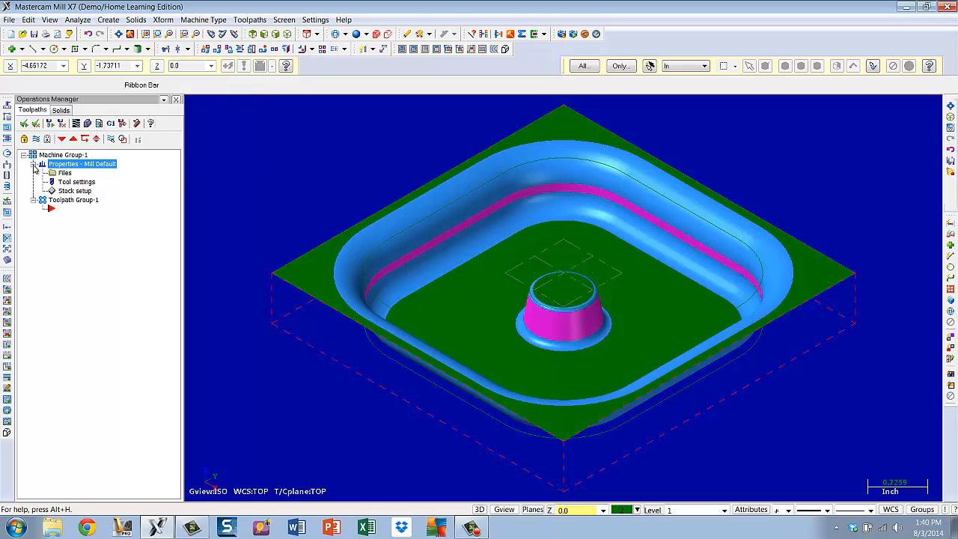
click(73, 184)
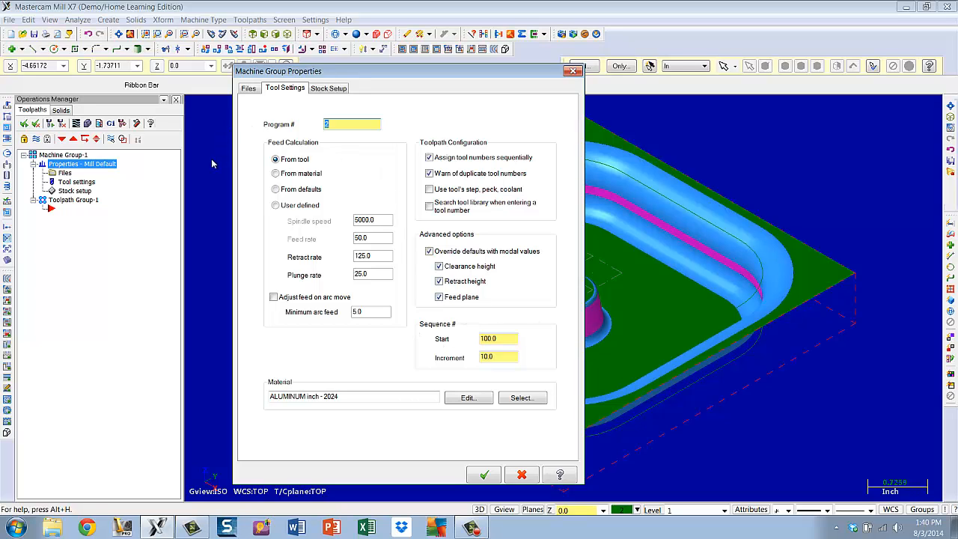
click(329, 88)
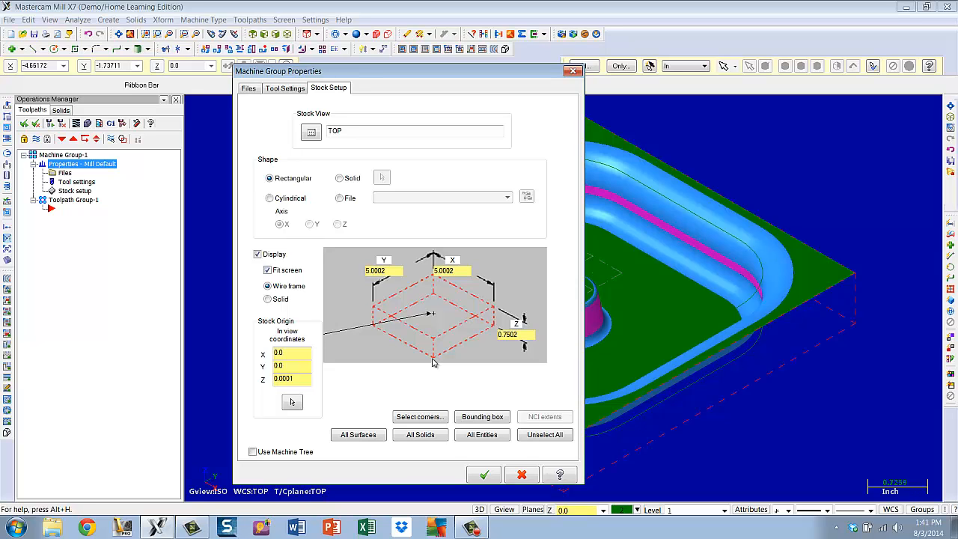
click(480, 417)
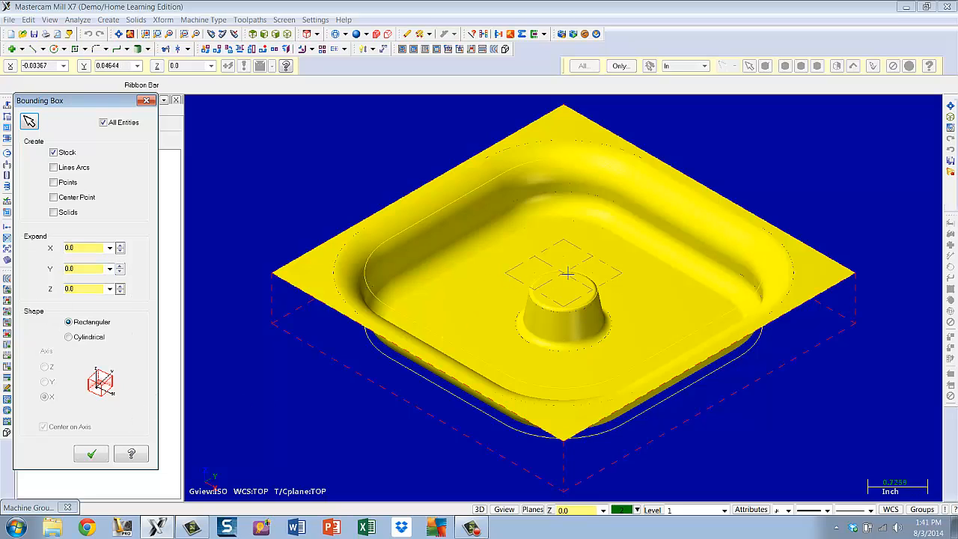
click(90, 454)
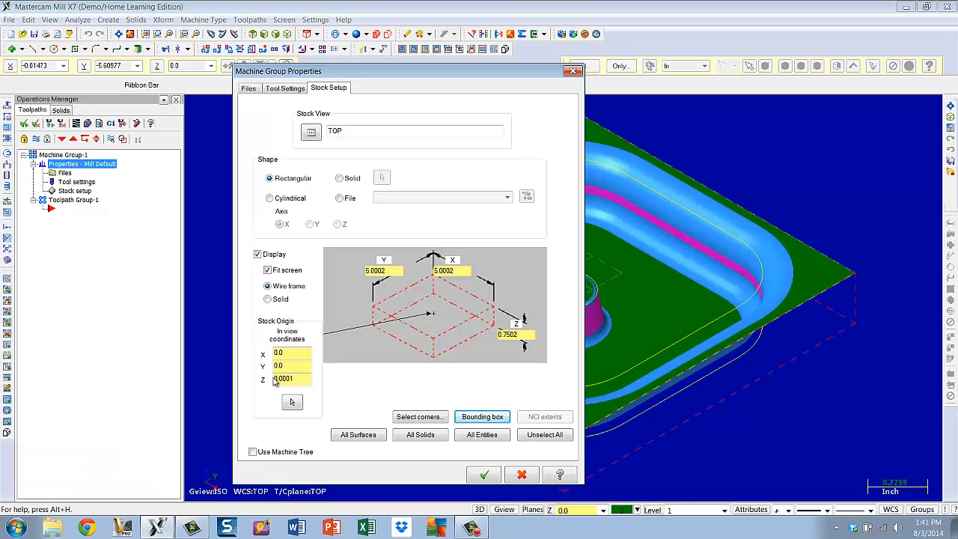
click(485, 475)
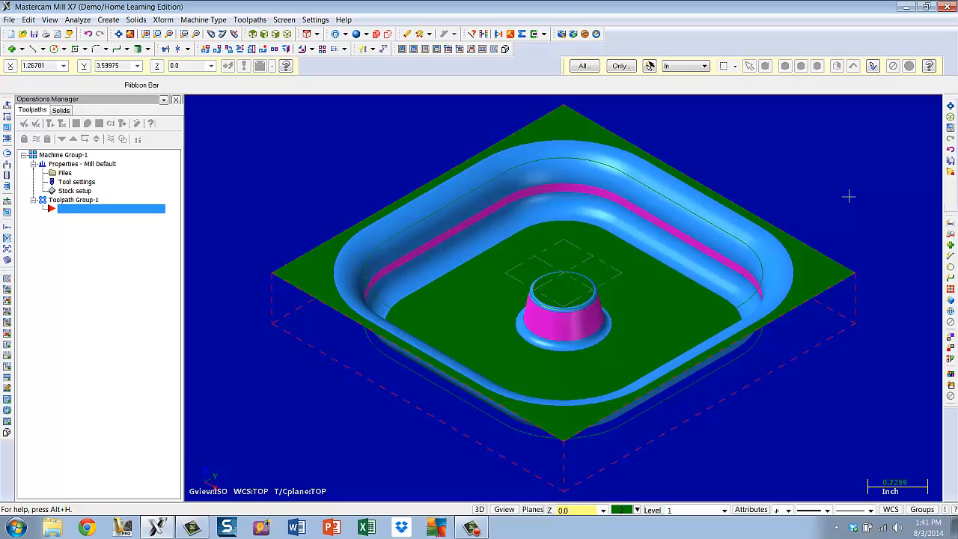
Start a Surface Rough Pocket toolpath with the default NC name T and select all surfaces as drive surfaces
click(250, 20)
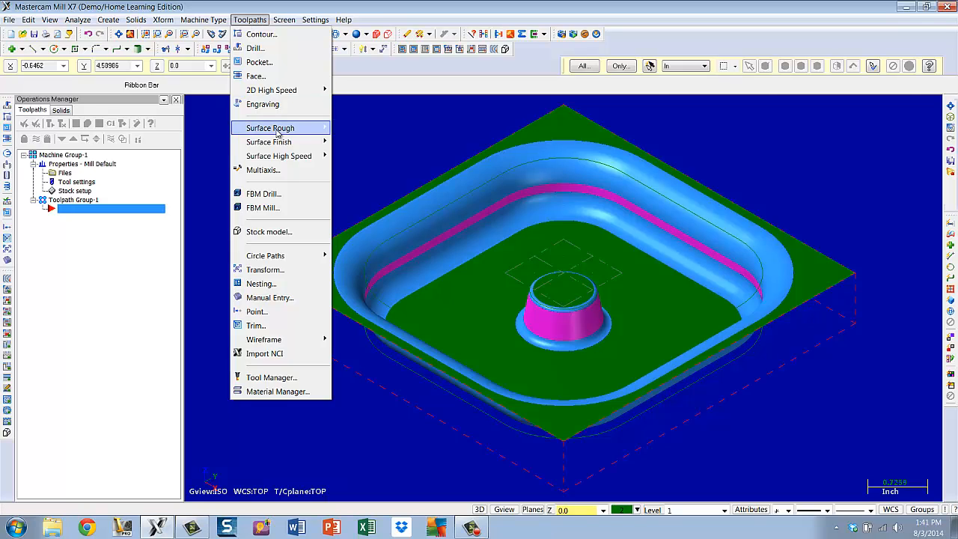
mouse_move(277, 132)
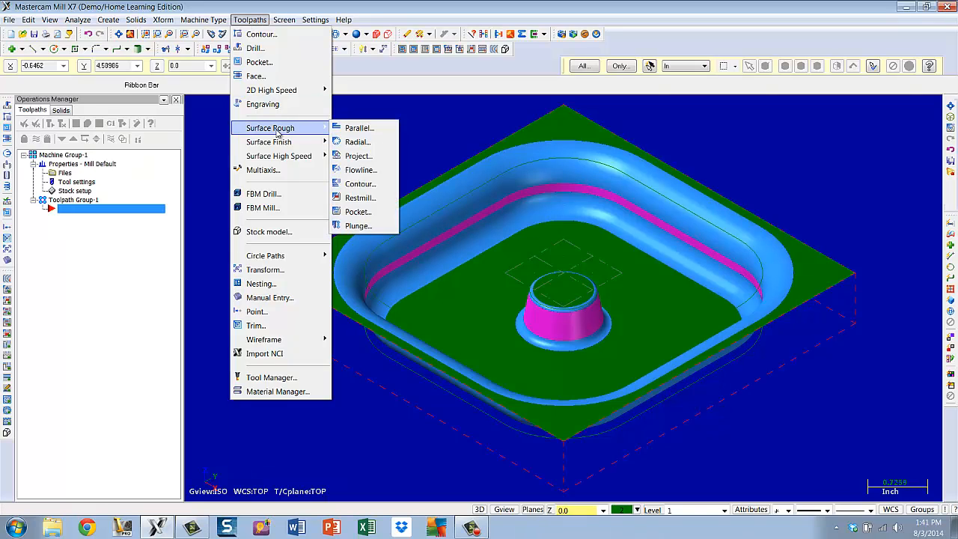
click(358, 213)
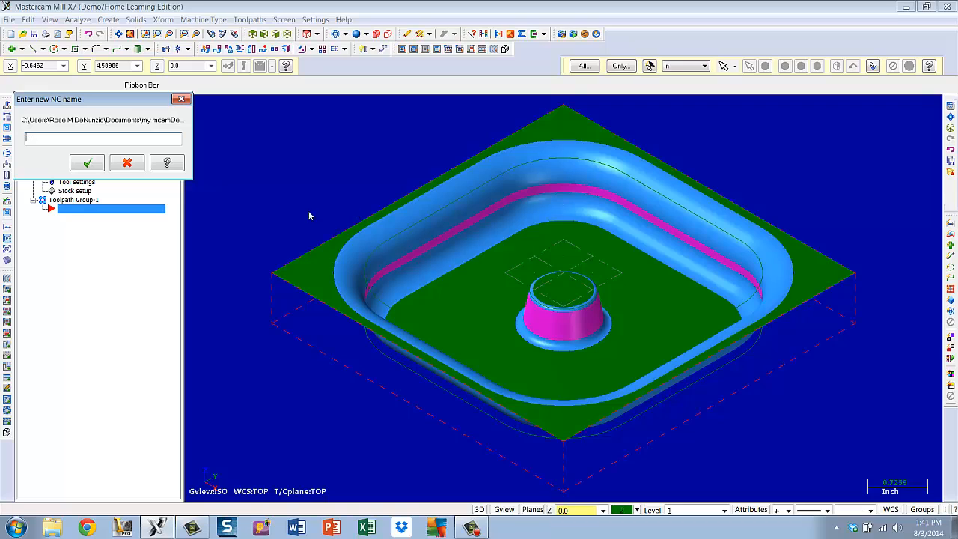
click(88, 163)
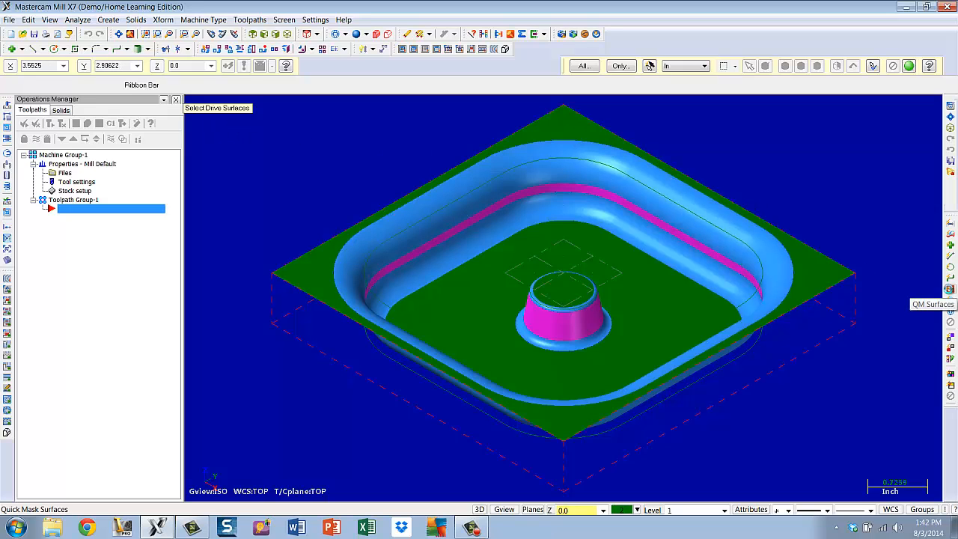
click(949, 289)
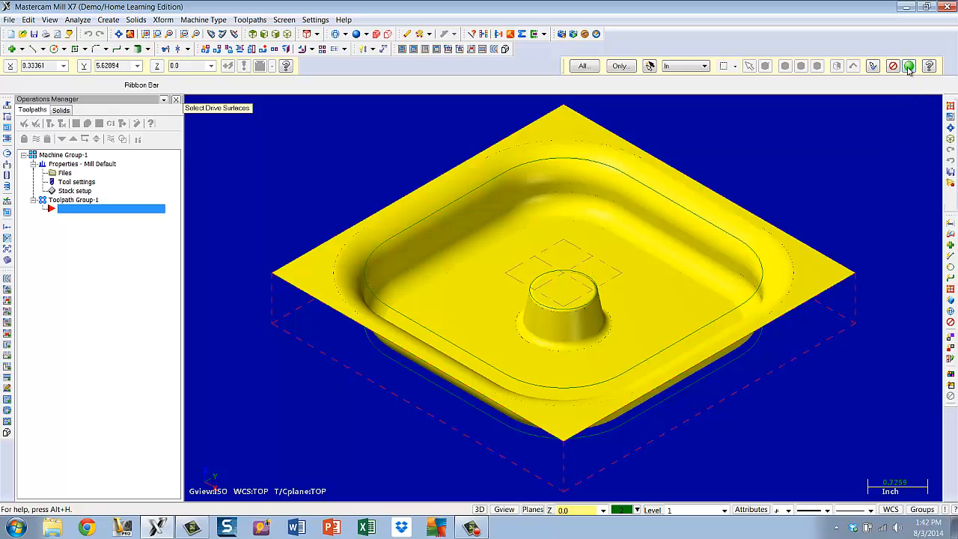
click(909, 67)
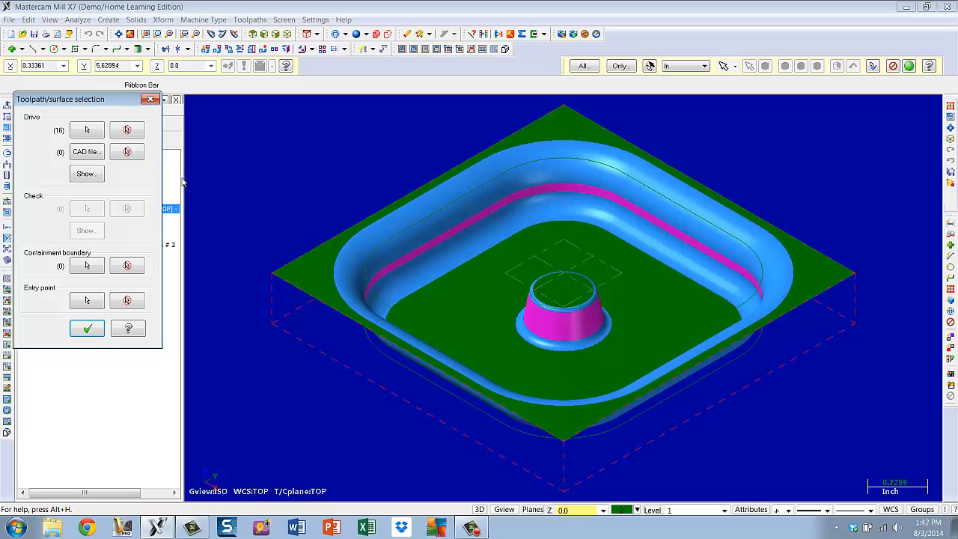
Chain the stock's outer edge as the containment boundary and confirm the surface selection
click(87, 265)
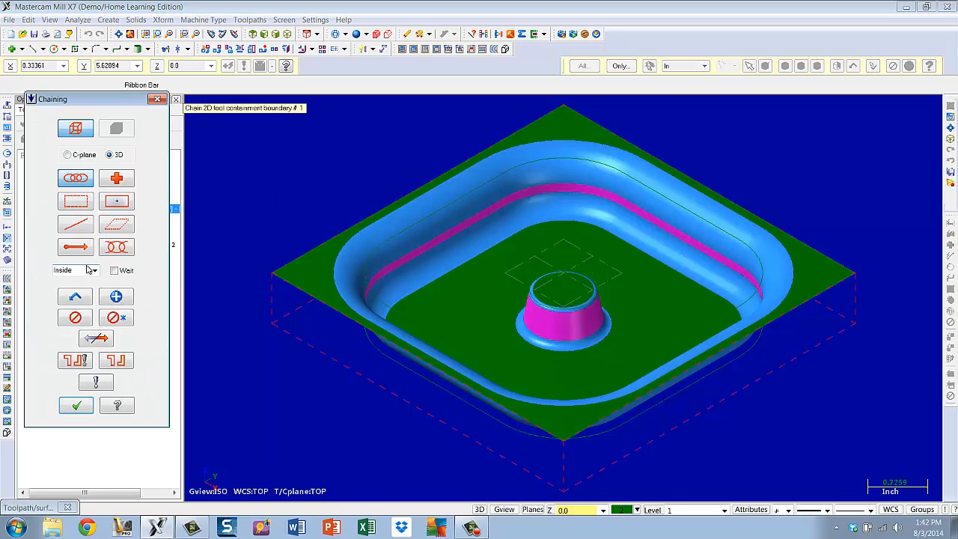
click(292, 260)
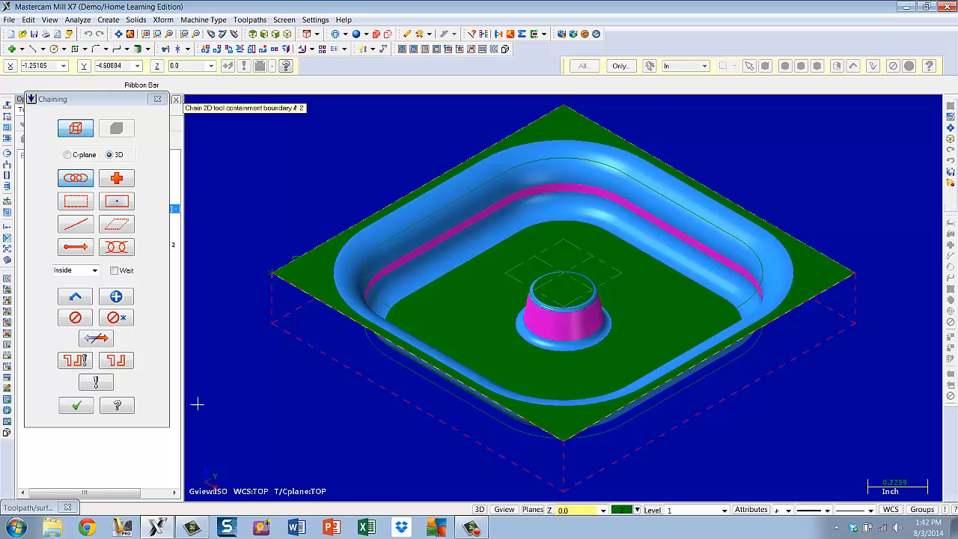
click(76, 407)
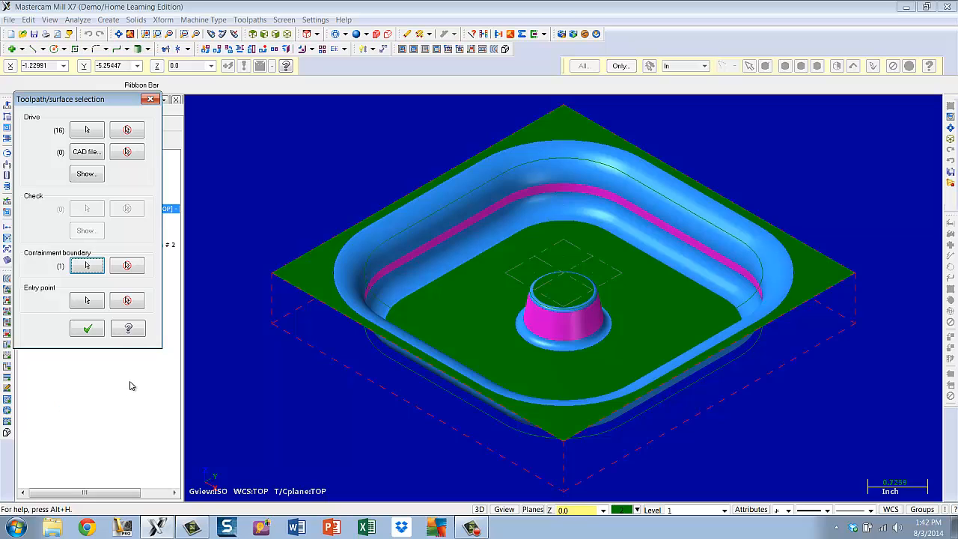
click(88, 330)
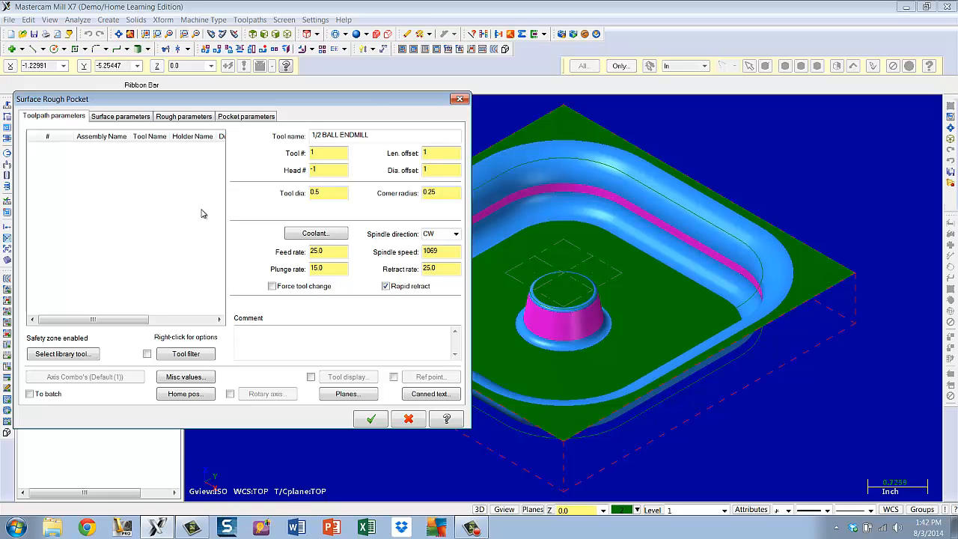
Pick the 1/2 bull endmill with 0.125 corner radius from the tool library and add a rough pocket comment
click(63, 357)
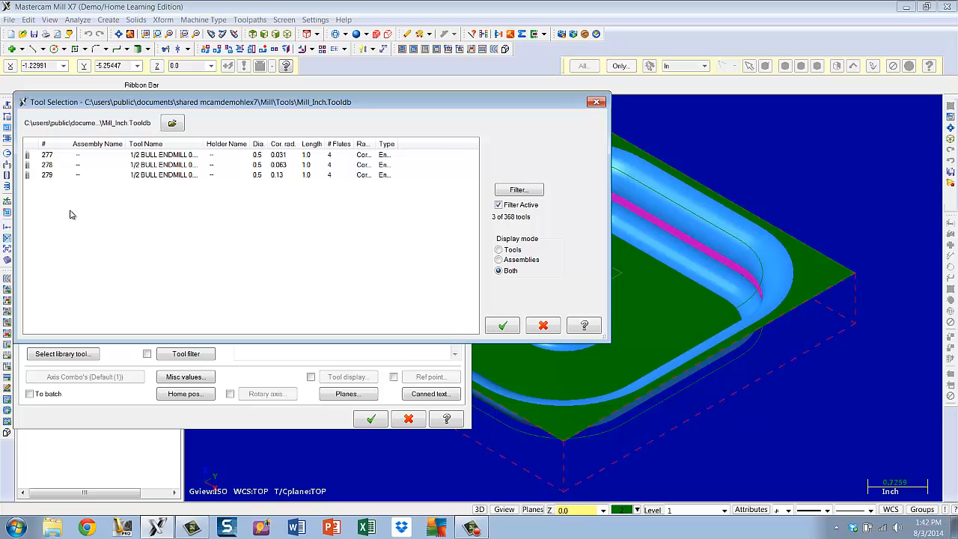
click(140, 178)
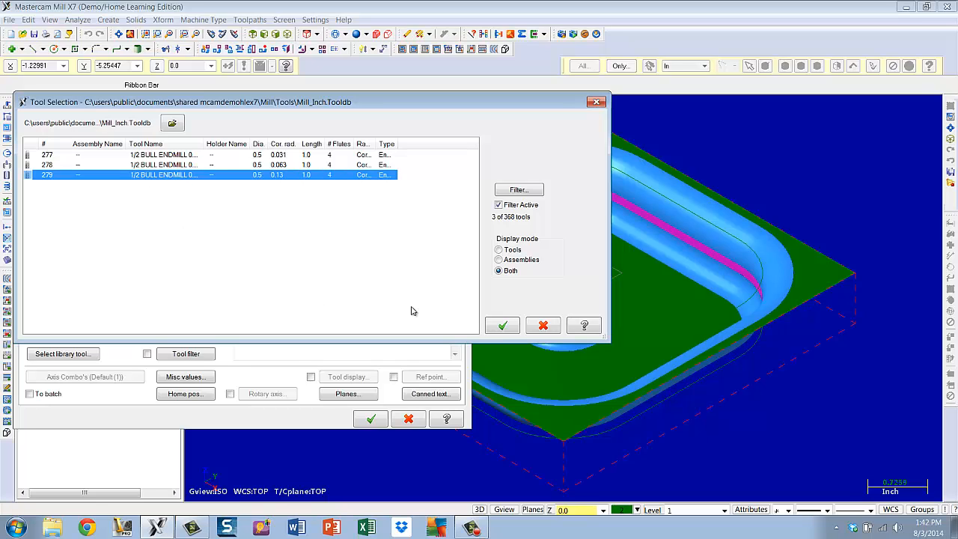
click(502, 325)
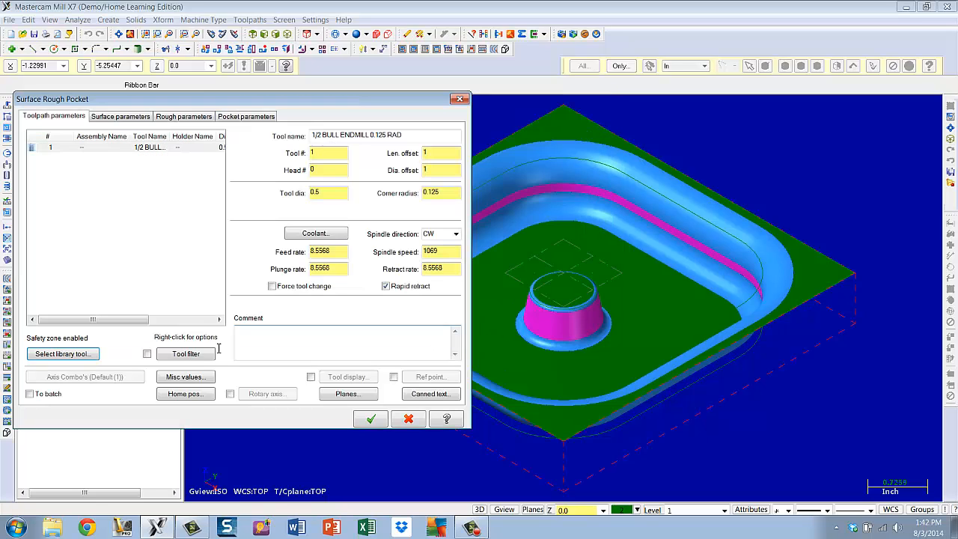
click(262, 343)
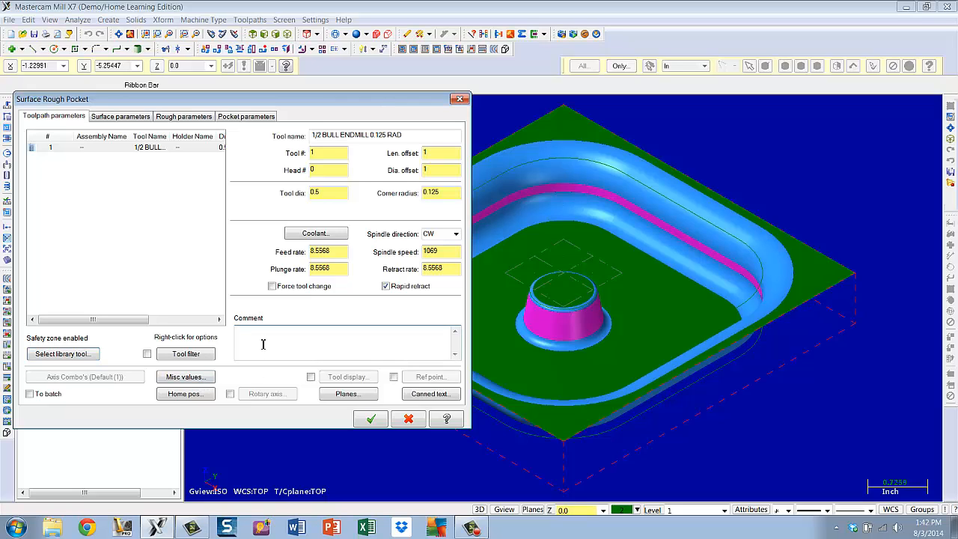
text(rough pocket)
Enable the clearance plane at 2.0 and re-enter the stock to leave on drive surfaces
click(122, 116)
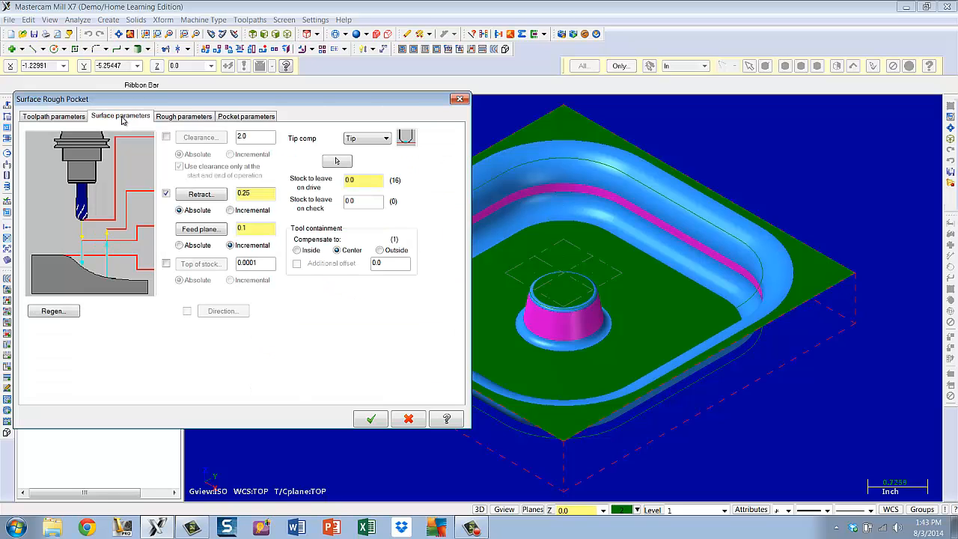
click(166, 137)
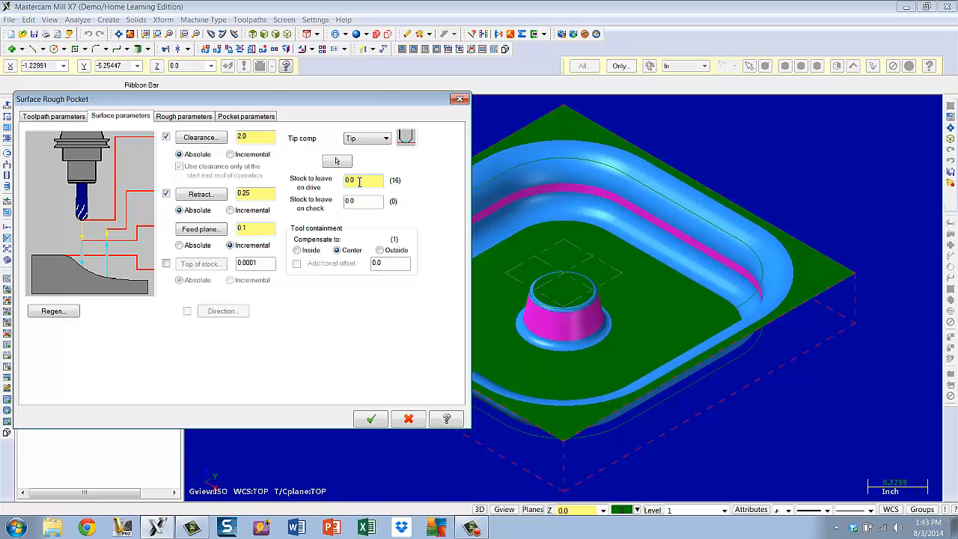
drag(359, 181, 329, 184)
text(.0)
Set the rough parameters' total tolerance to 0.01, keeping the maximum stepdown at 0.1
click(191, 117)
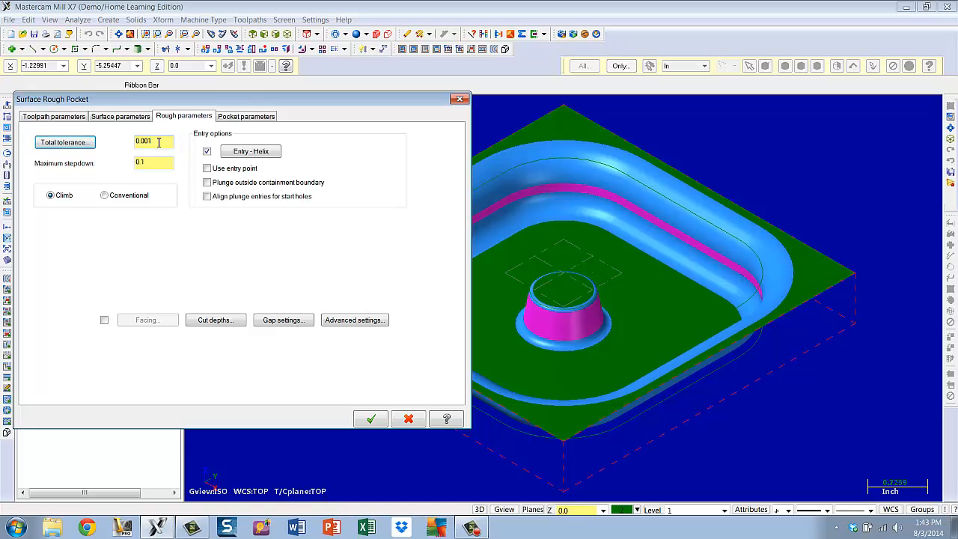
drag(159, 142, 133, 147)
text(0)
key(Return)
drag(150, 163, 137, 166)
click(155, 161)
Set the helix entry maximum radius to 50 percent
click(251, 153)
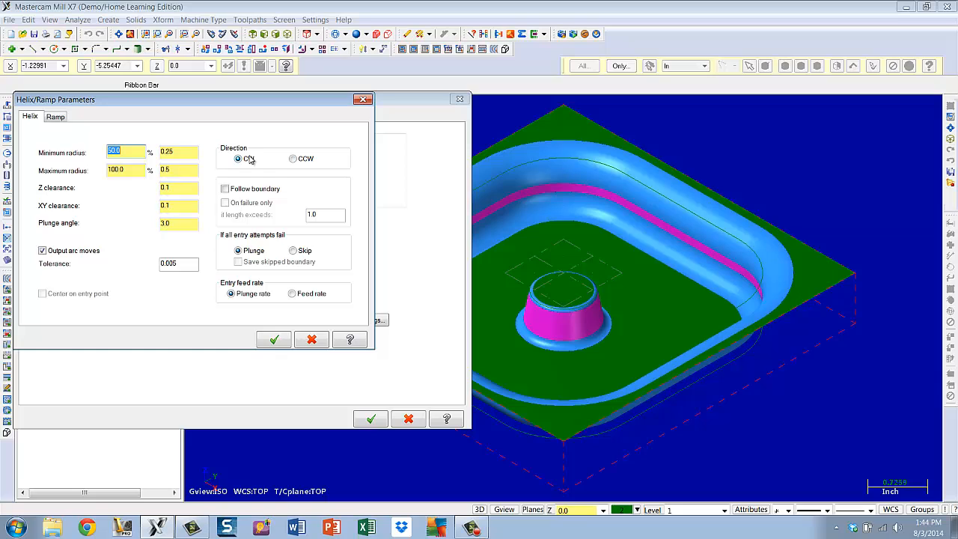
drag(120, 170, 106, 171)
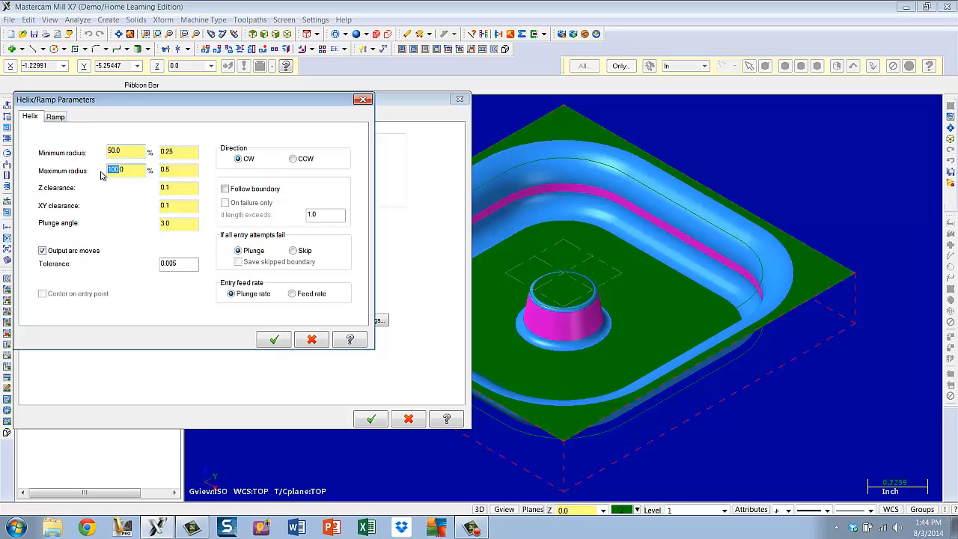
text(50)
click(274, 341)
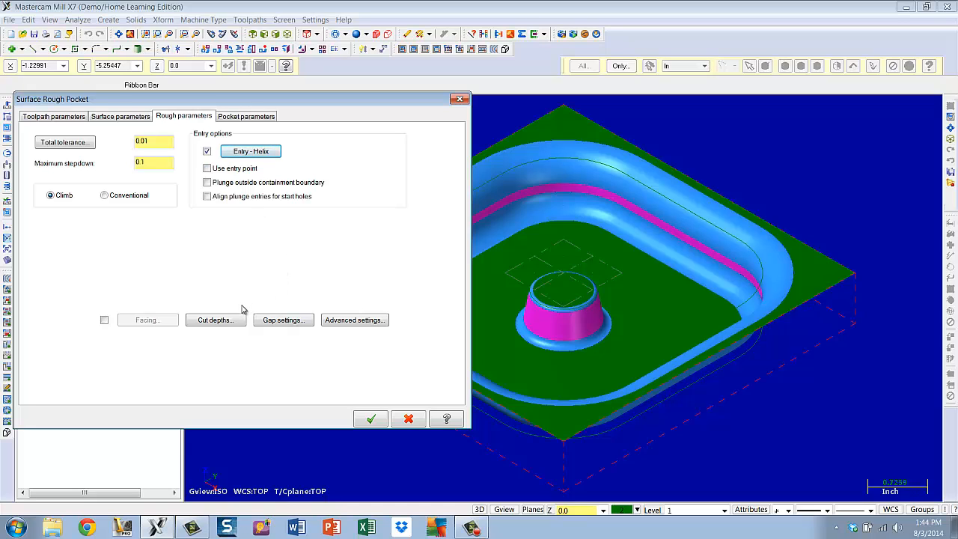
Switch the cut depths to absolute with a minimum depth of -0.1 and edit the maximum depth
click(215, 320)
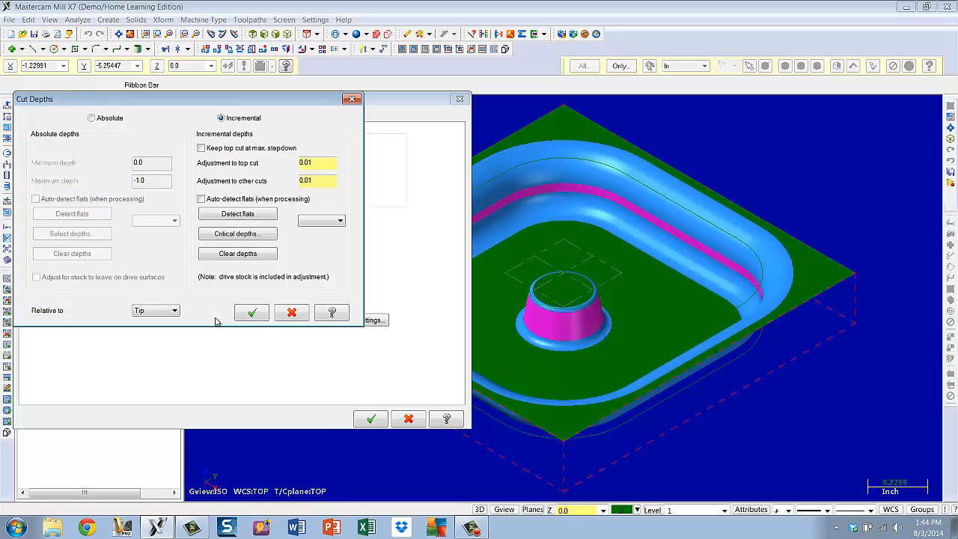
click(91, 118)
double_click(149, 161)
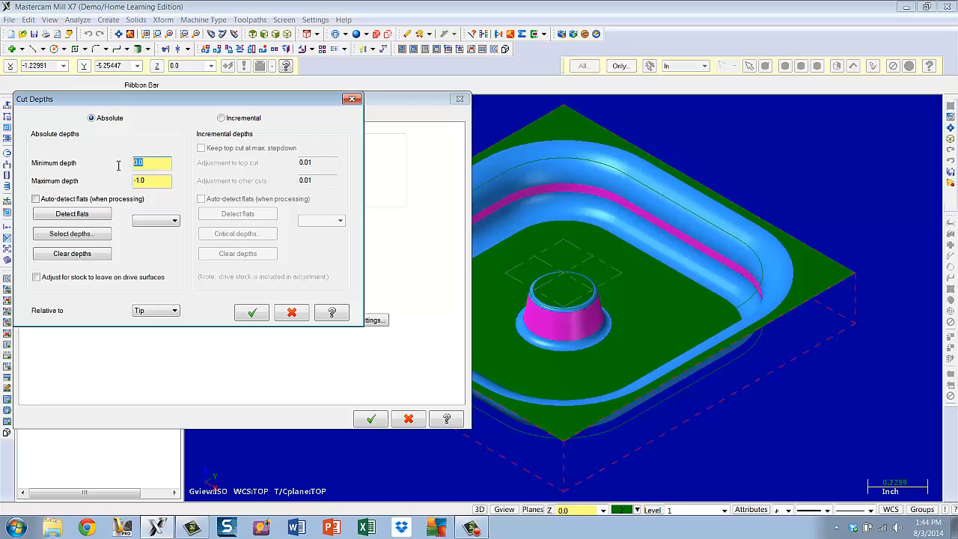
text(-)
text(.1)
key(Tab)
text(-)
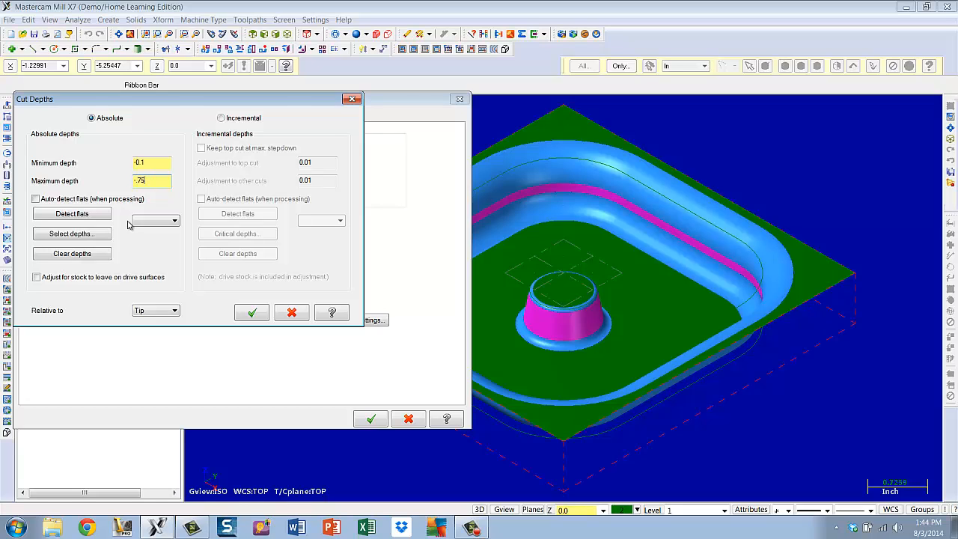
click(240, 315)
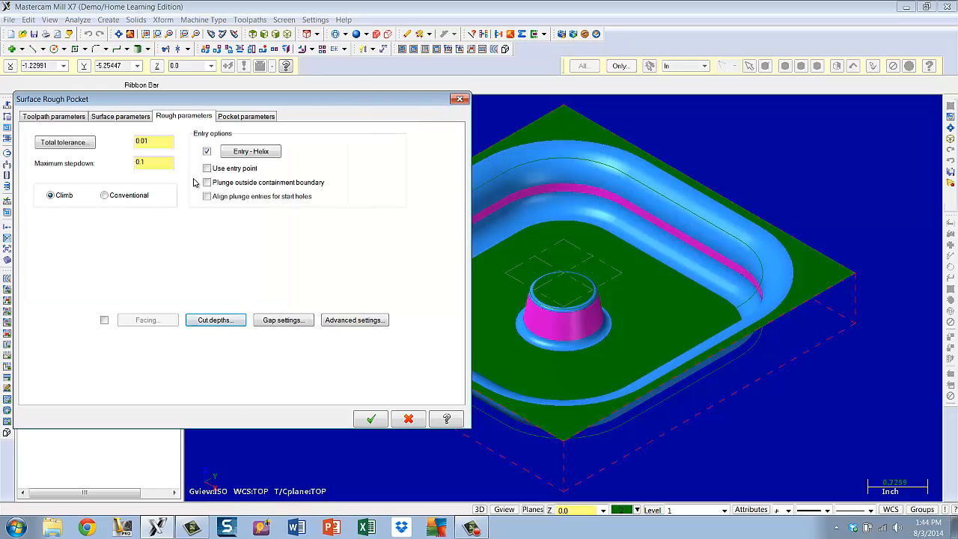
Choose the True Spiral pocket cutting method and generate the toolpath
click(241, 117)
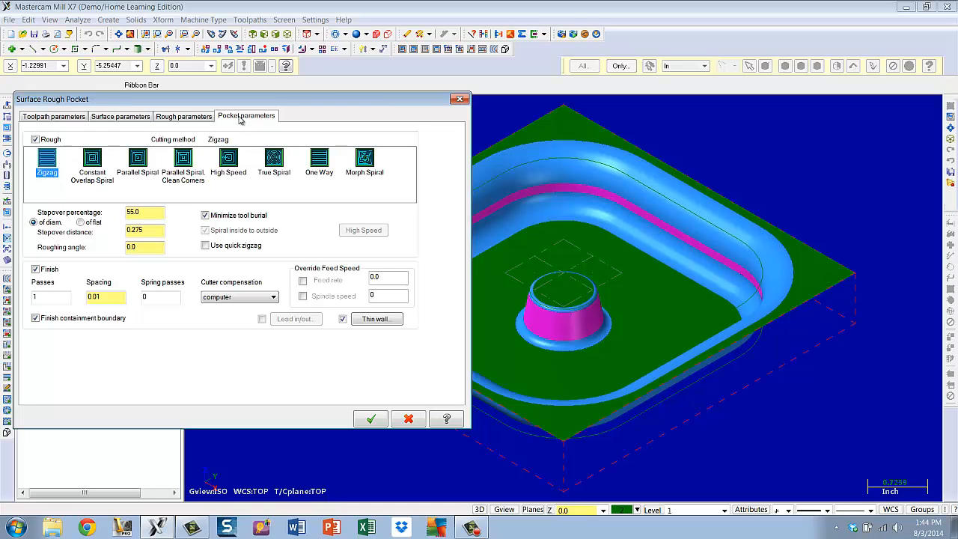
click(276, 161)
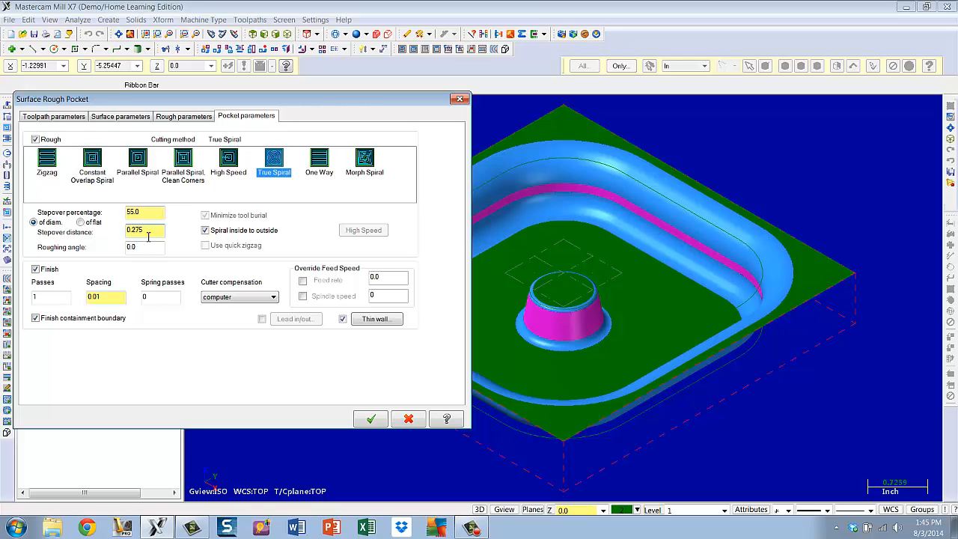
click(370, 418)
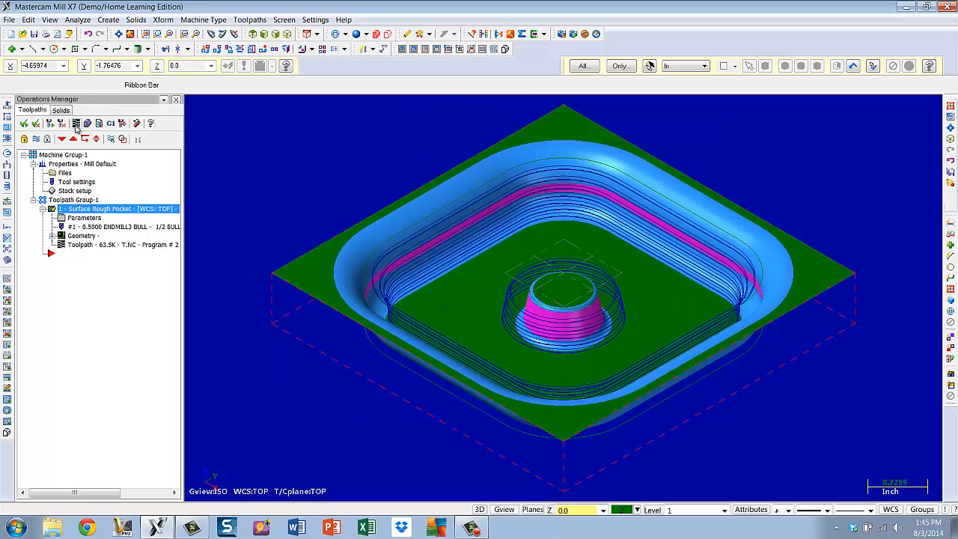
Backplot the surface rough pocket toolpath in the simulator, fitting the view and playing it
click(76, 124)
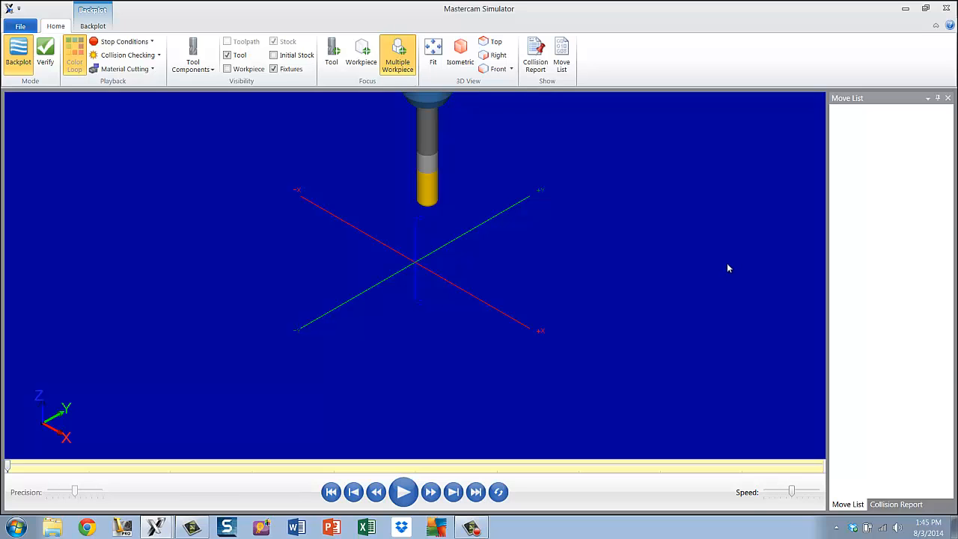
click(432, 57)
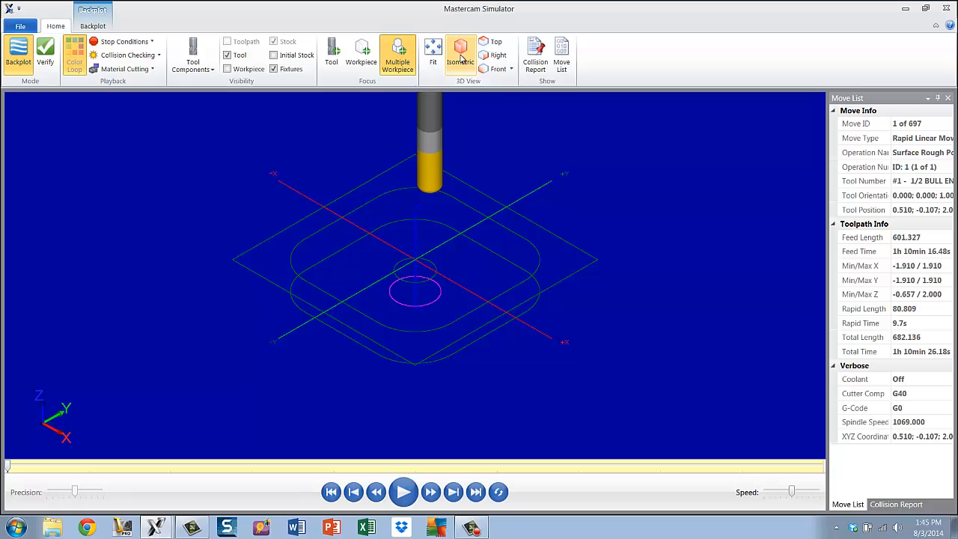
click(404, 492)
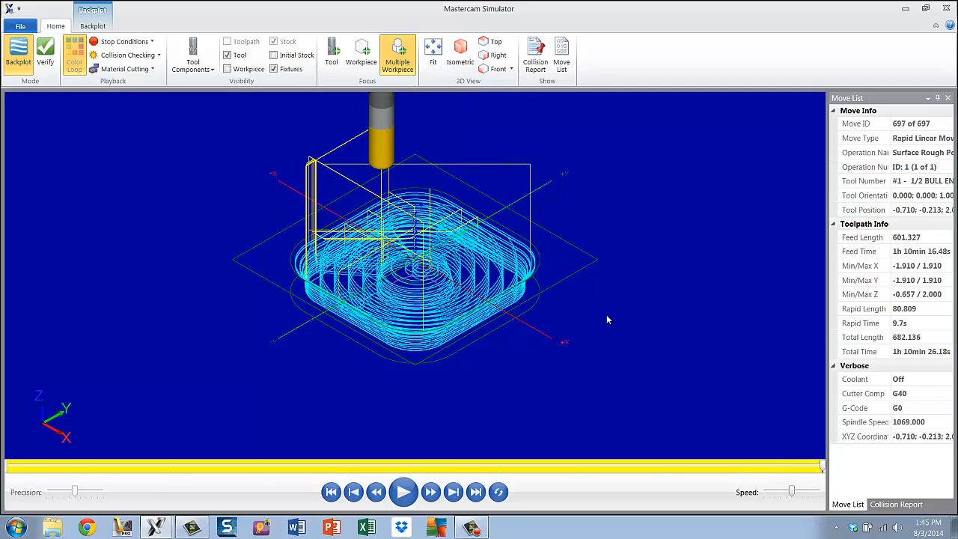
mouse_move(605, 317)
middle_down()
mouse_move(601, 278)
mouse_move(603, 317)
mouse_move(624, 306)
mouse_move(622, 289)
mouse_move(590, 290)
mouse_move(588, 272)
mouse_move(589, 301)
mouse_move(618, 304)
mouse_move(607, 317)
mouse_move(597, 305)
mouse_move(609, 329)
mouse_move(601, 312)
middle_up()
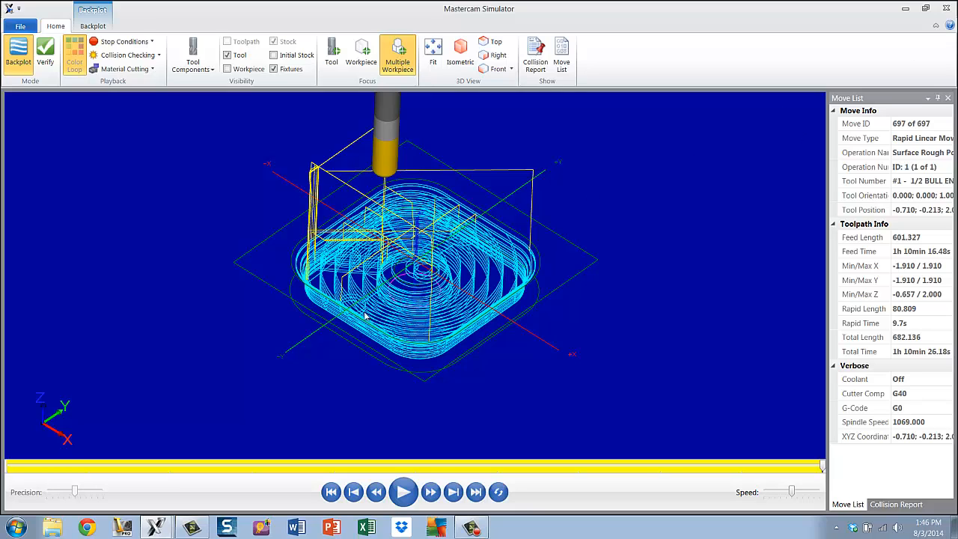
Verify the toolpath on the stock, stepping through the first moves and then playing the cutting simulation
click(45, 50)
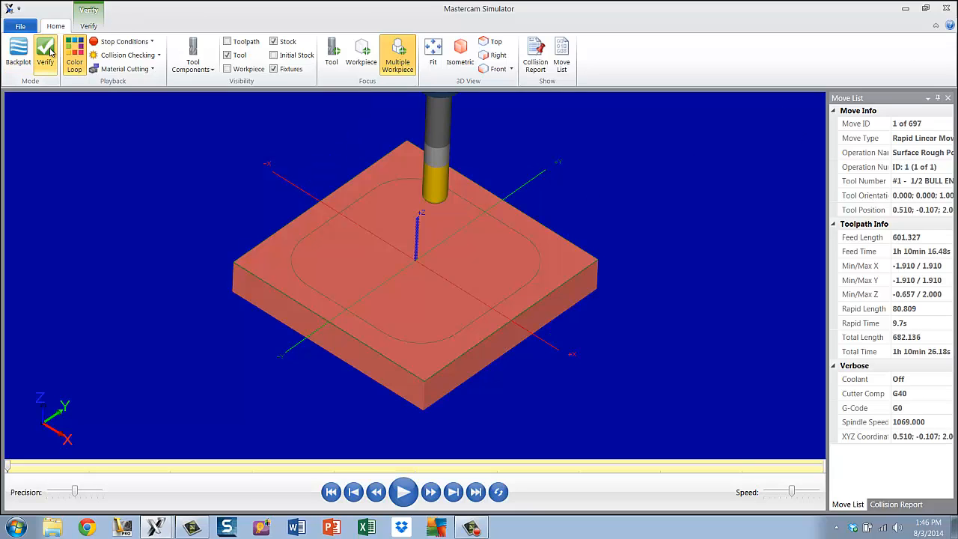
click(452, 57)
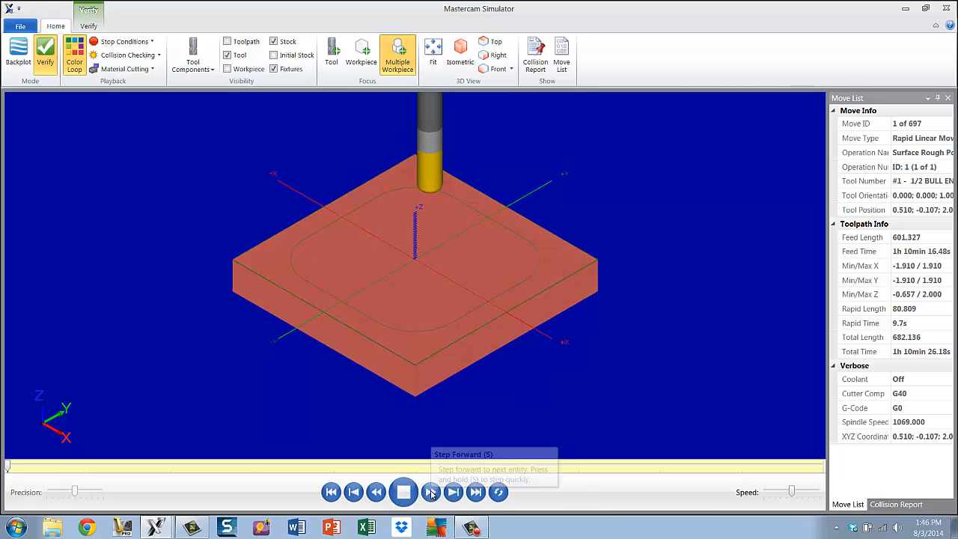
click(431, 491)
click(431, 491)
click(431, 492)
click(431, 492)
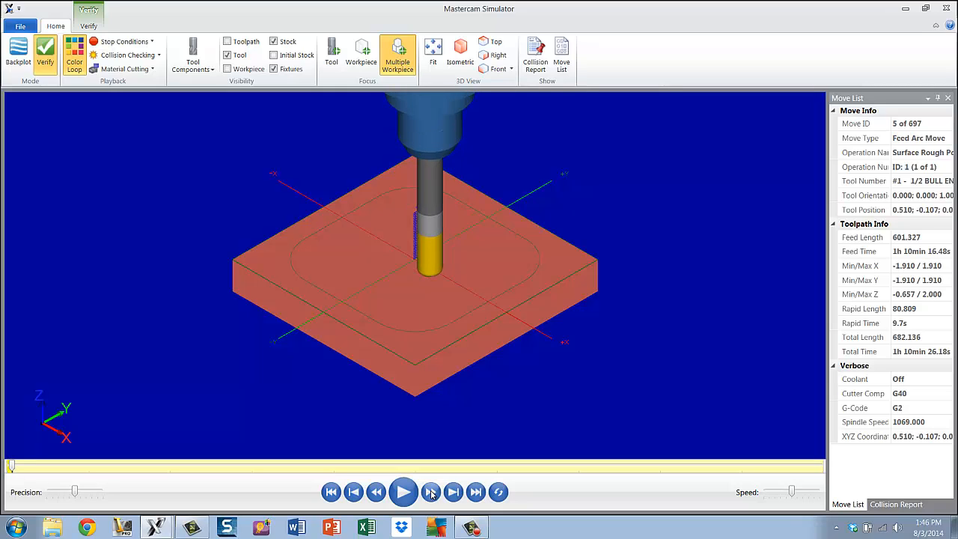
click(431, 492)
click(431, 492)
click(431, 492)
click(431, 492)
click(431, 492)
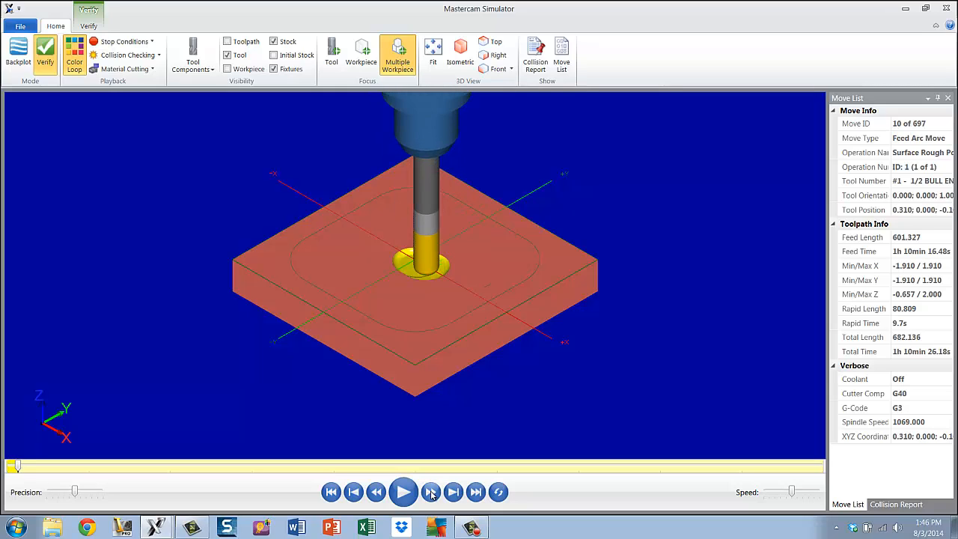
click(431, 492)
click(432, 492)
click(431, 492)
click(431, 492)
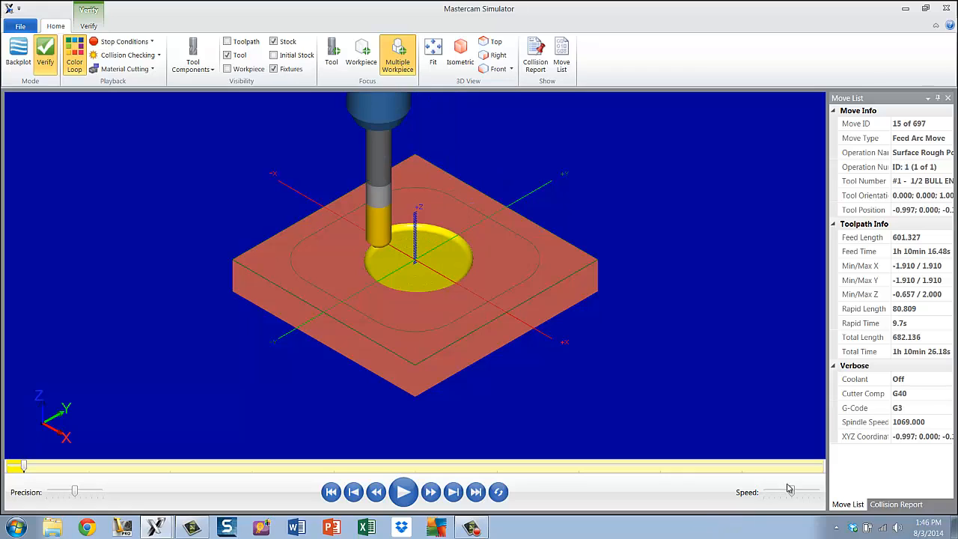
drag(791, 492, 779, 498)
click(404, 492)
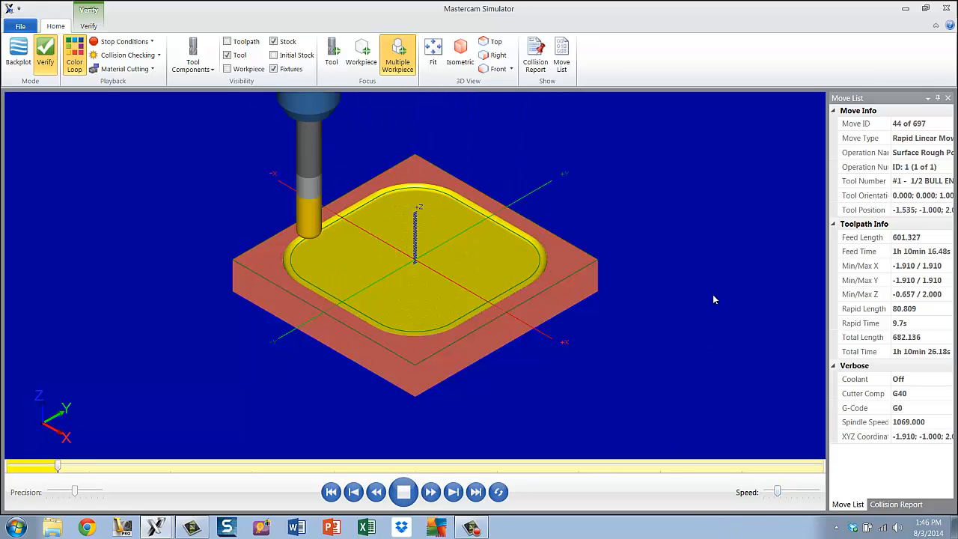
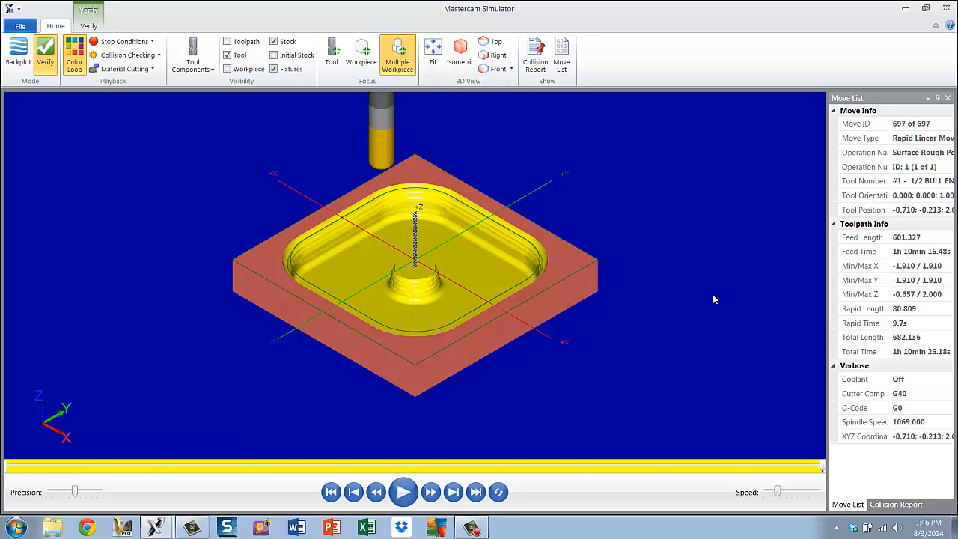
Close the simulator and hide the toolpath display in the graphics window
click(946, 8)
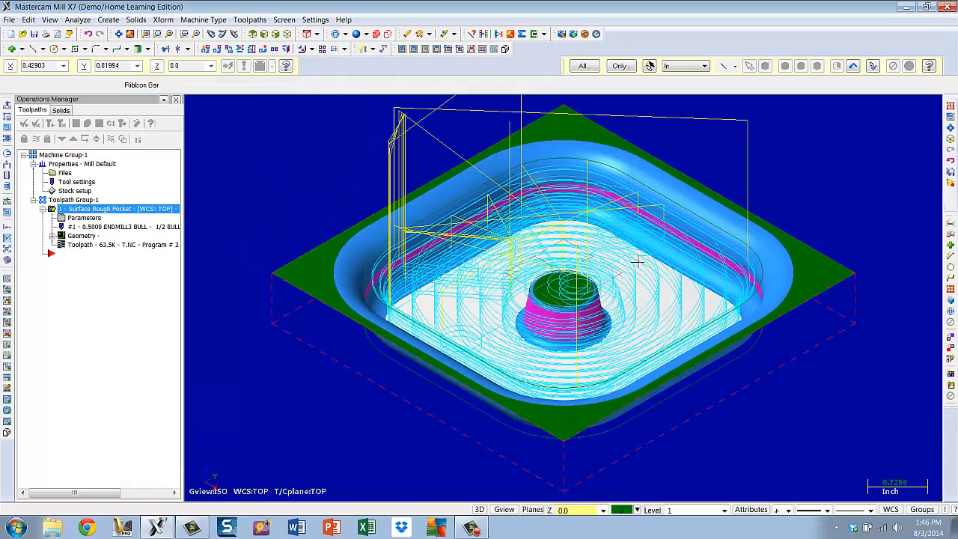
scroll(637, 260, down, 2)
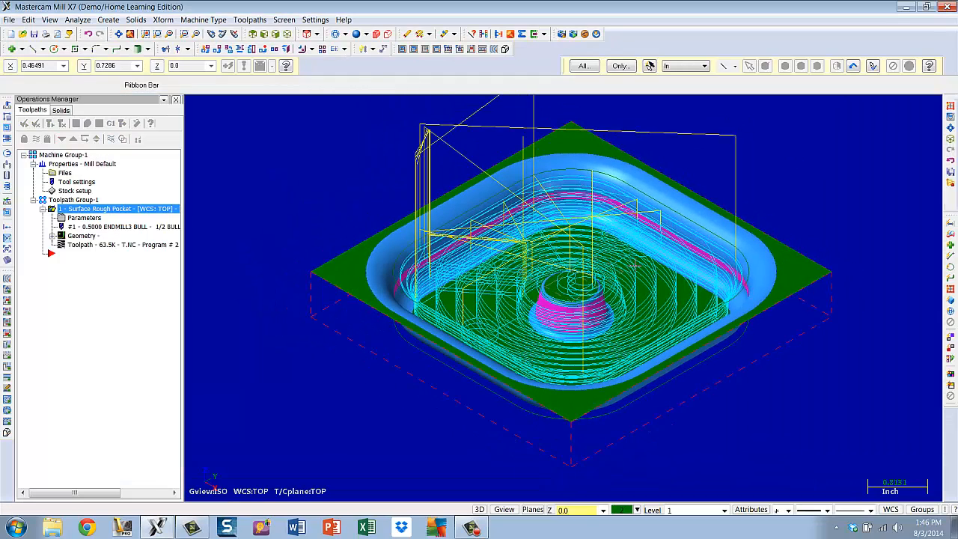
key(alt+t)
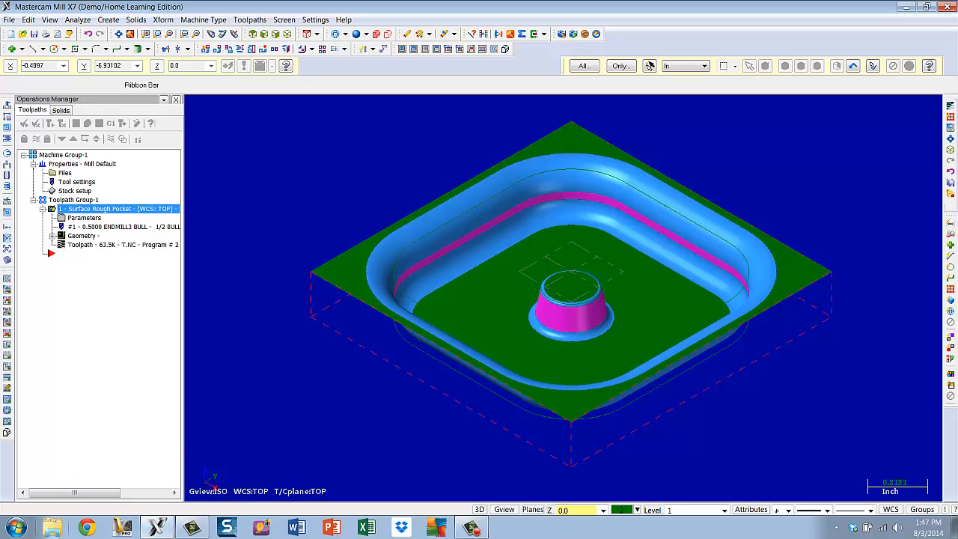
Start a Surface Finish Shallow toolpath and select all surfaces of the model as drive surfaces
mouse_move(157, 529)
click(249, 20)
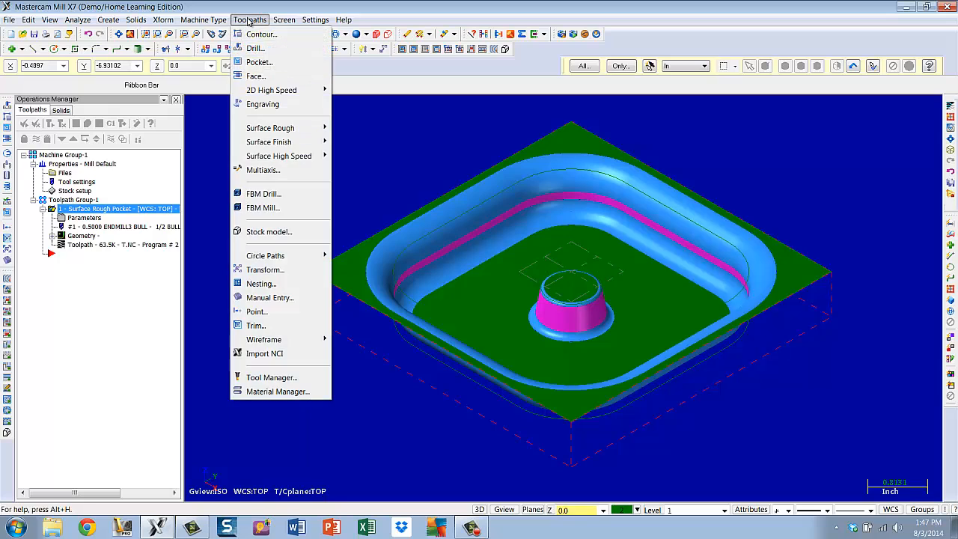
mouse_move(276, 142)
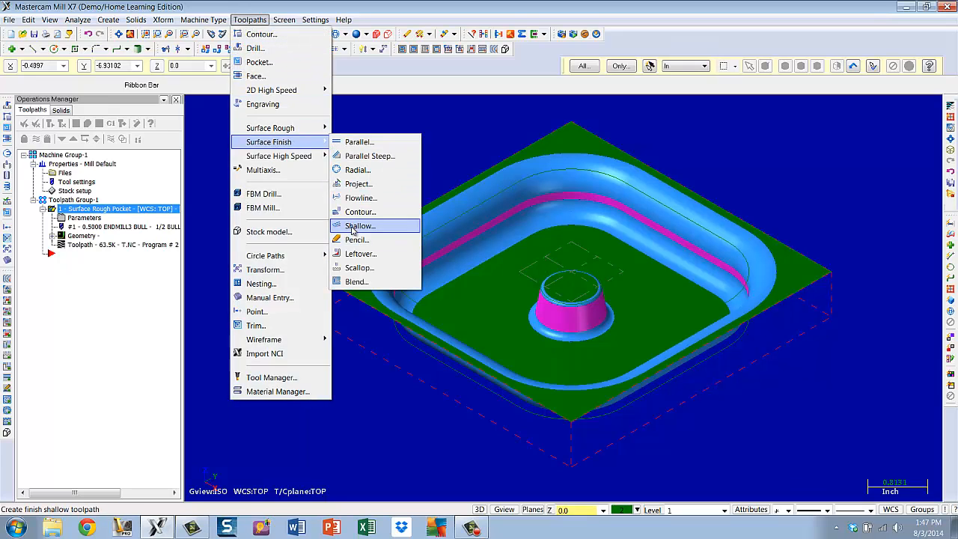
click(353, 227)
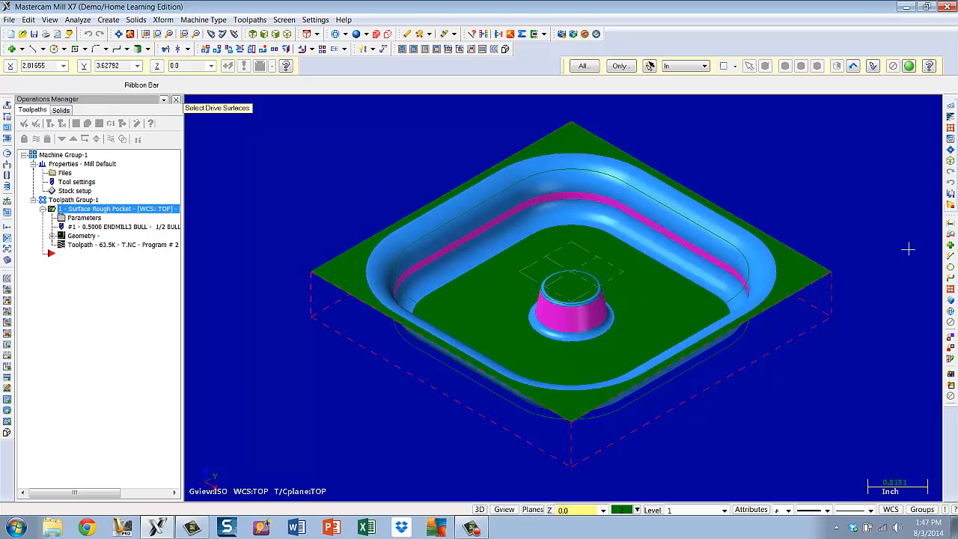
click(950, 292)
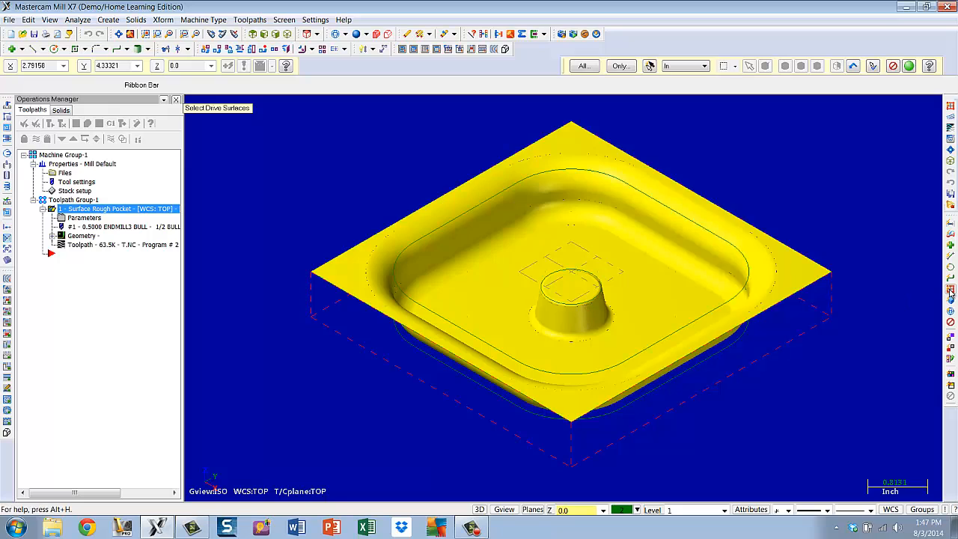
click(909, 66)
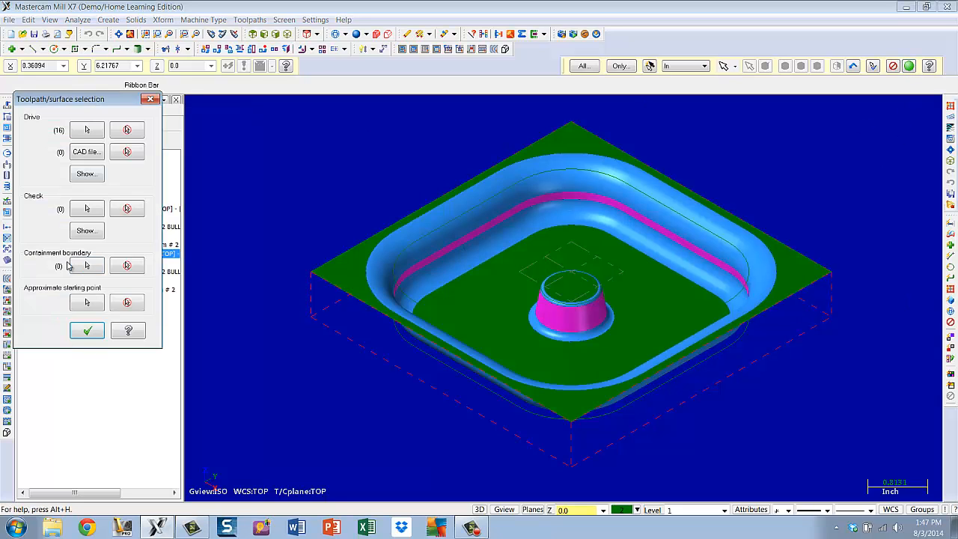
Chain the pocket's inner boundary curve as the containment boundary, reversing its direction
click(86, 265)
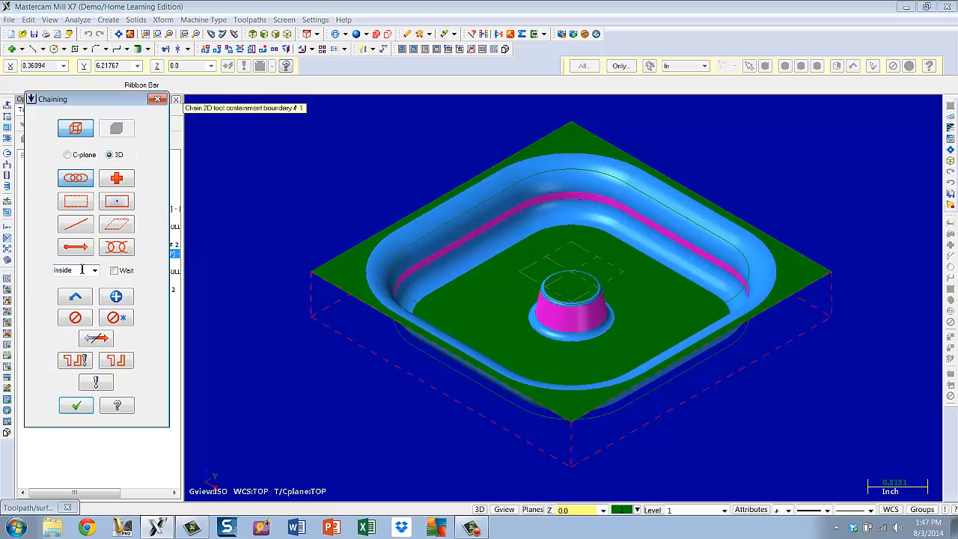
click(412, 242)
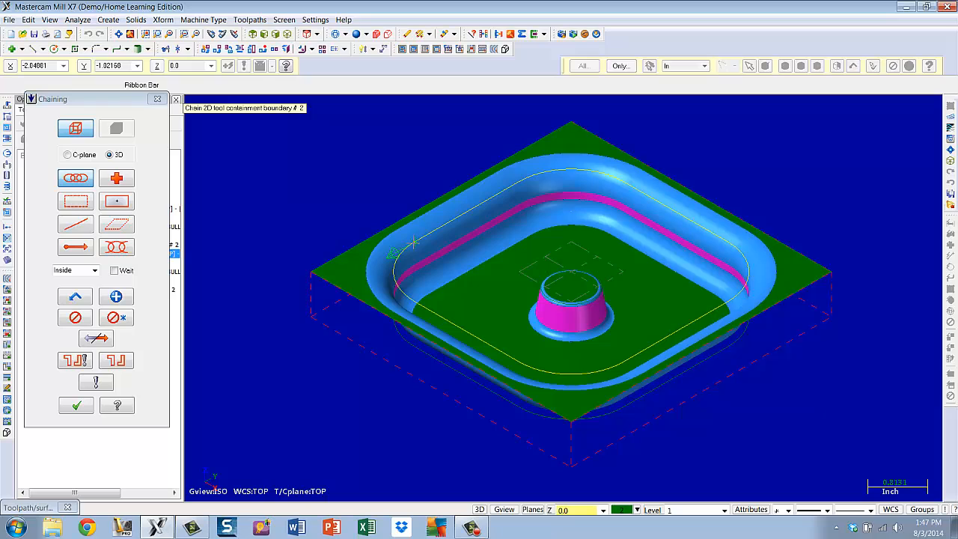
click(107, 340)
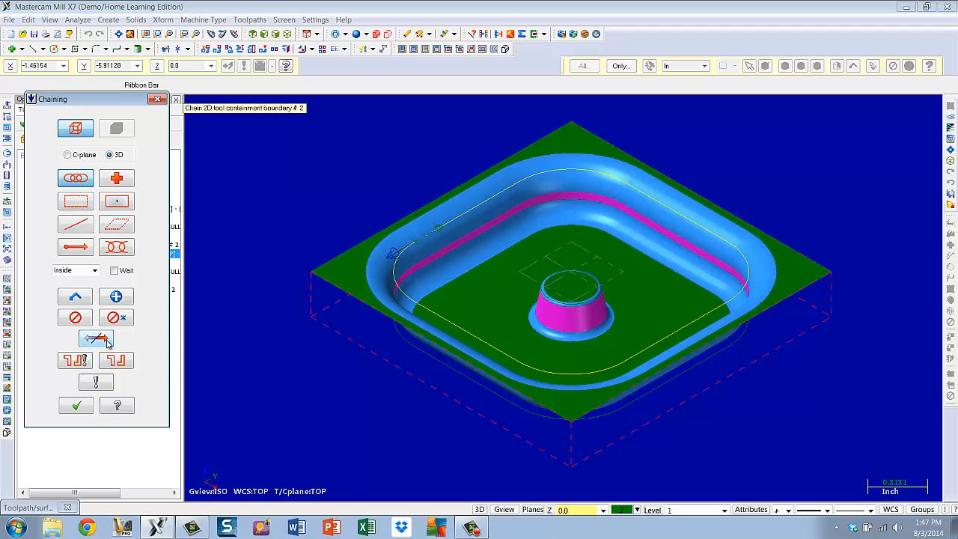
click(87, 407)
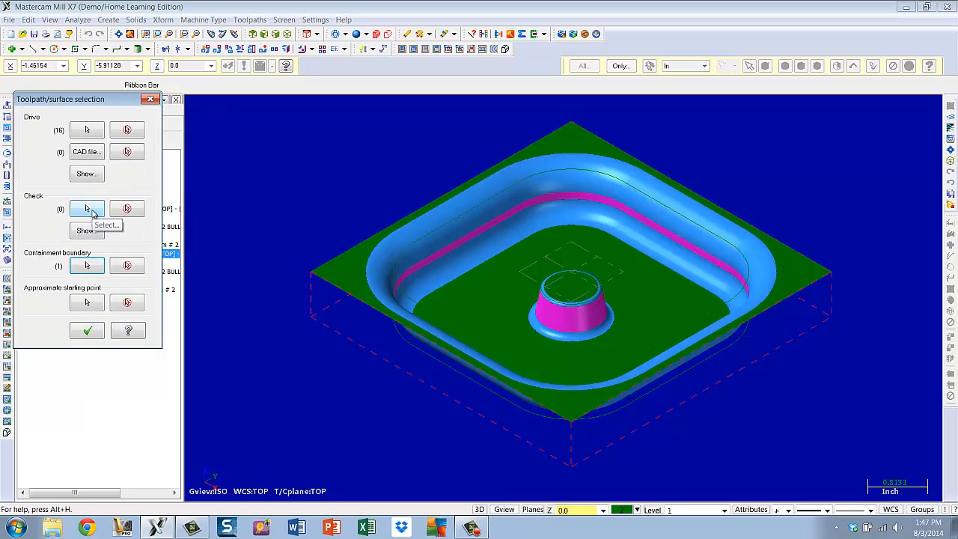
Select the tapered boss surface as the check surface and confirm the surface selection
click(87, 210)
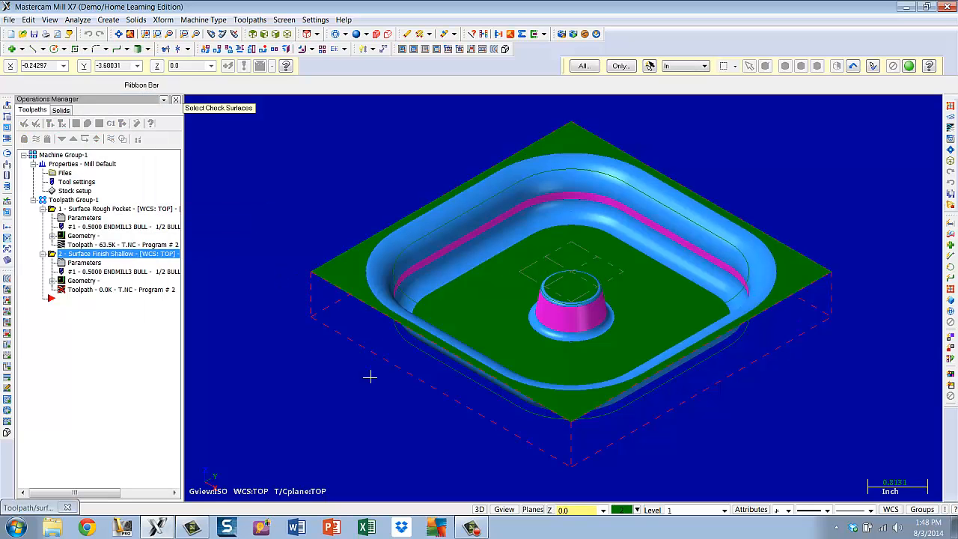
click(553, 322)
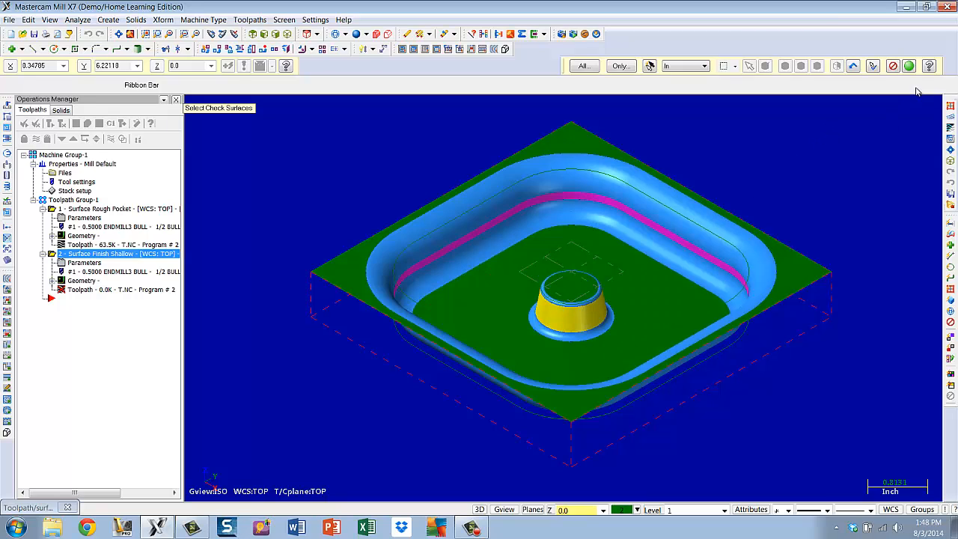
click(909, 66)
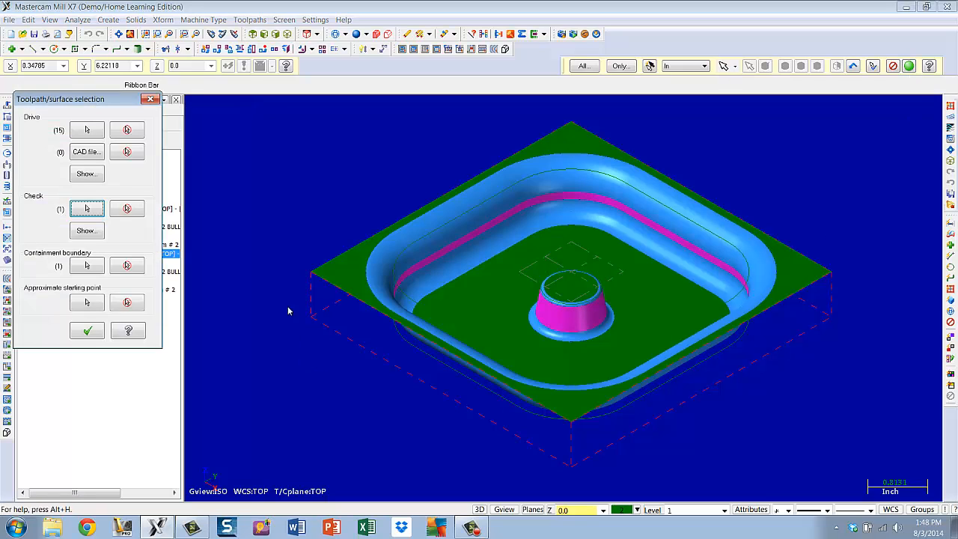
click(87, 330)
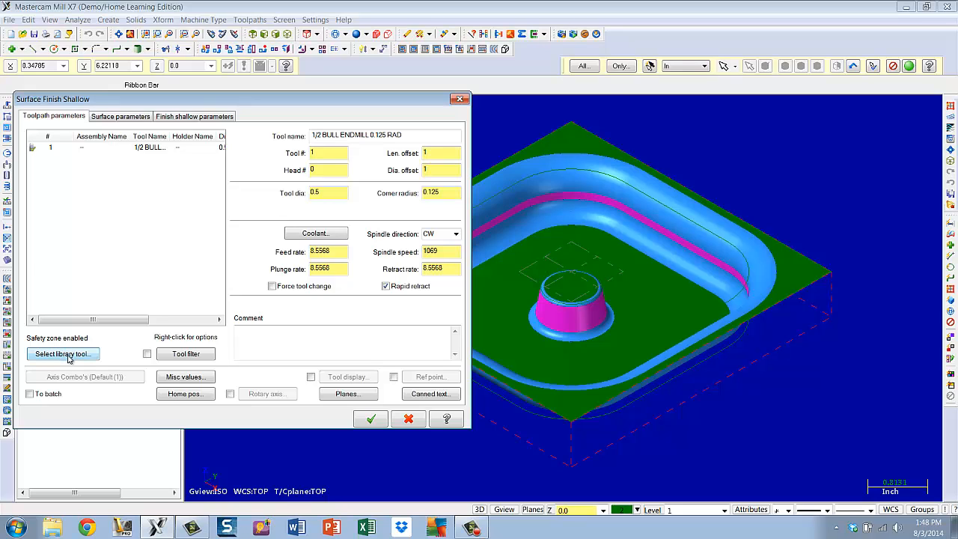
Pick the 3/16 BALL ENDMILL from the tool library for the operation
click(69, 356)
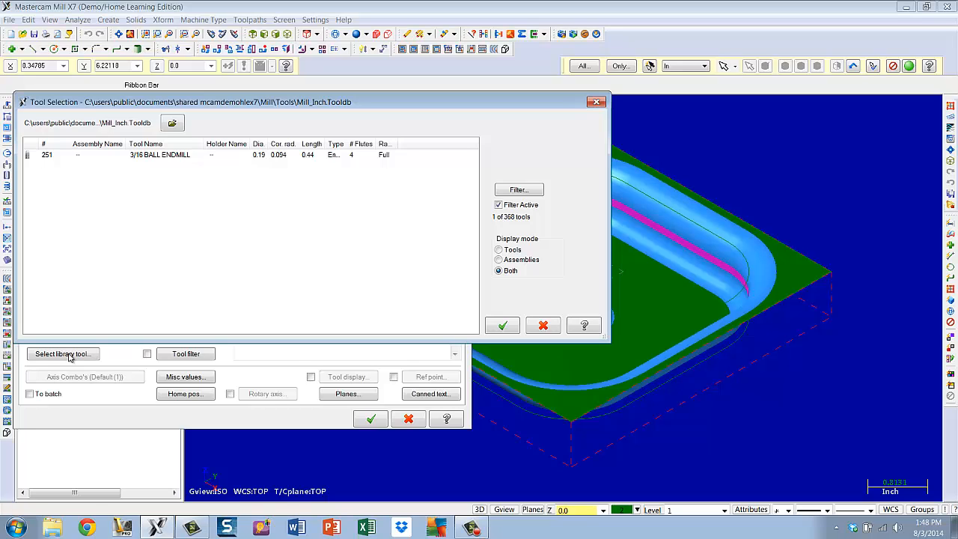
click(153, 156)
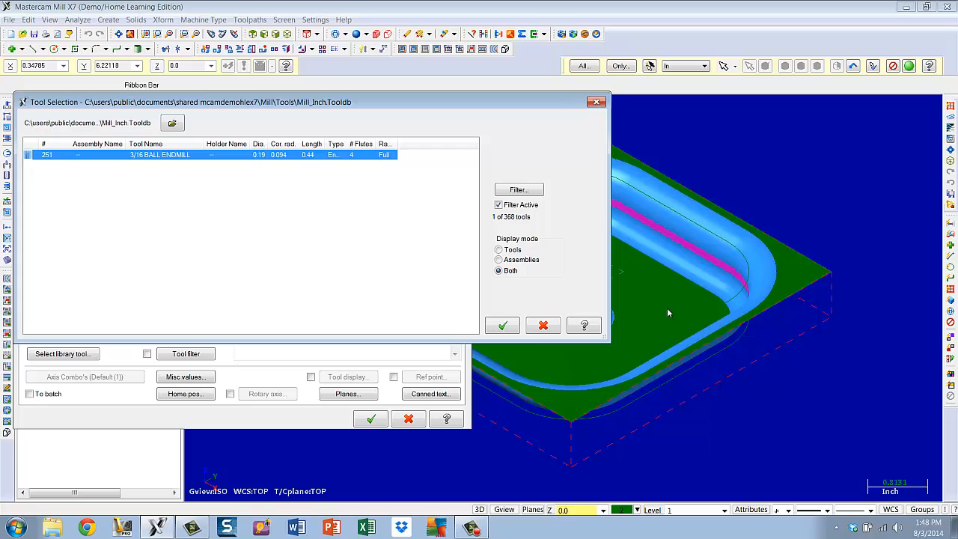
click(502, 325)
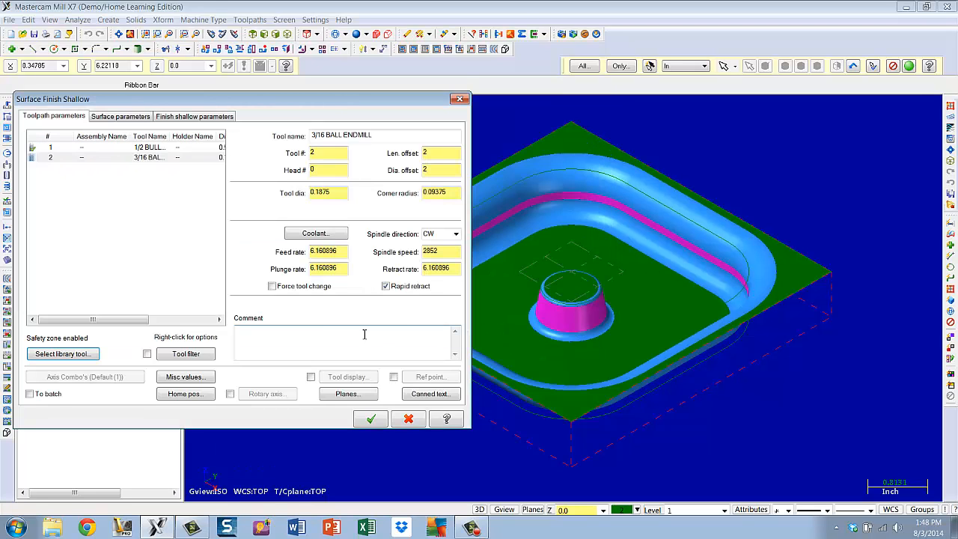
Enter the operation comment finish s
click(306, 342)
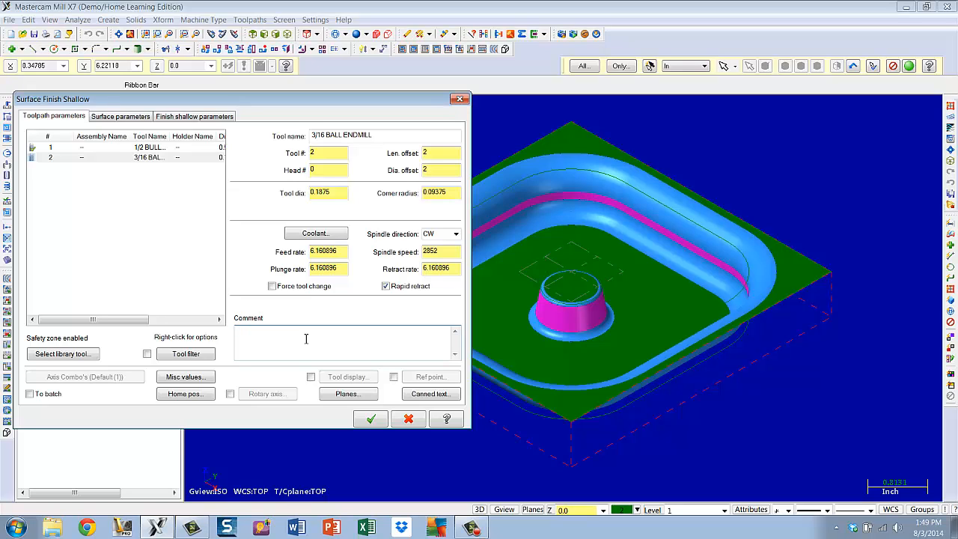
text(finish shallow surfaces)
Clear the stock-to-leave value on the check surface in the surface parameters
click(116, 119)
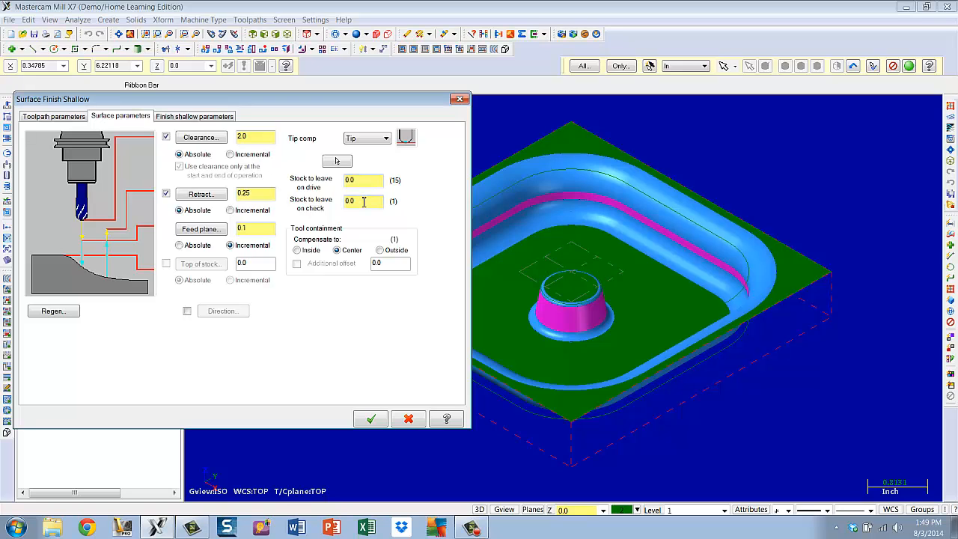
drag(364, 202, 323, 212)
key(BackSpace)
Set the maximum stepover to 0.01 and the to-slope angle to 5 in the shallow finish parameters
click(207, 117)
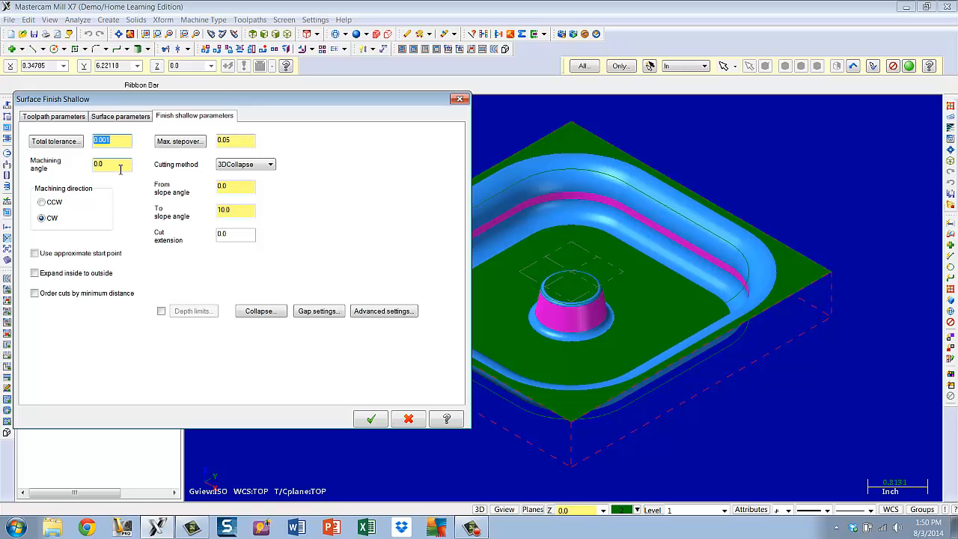
click(241, 141)
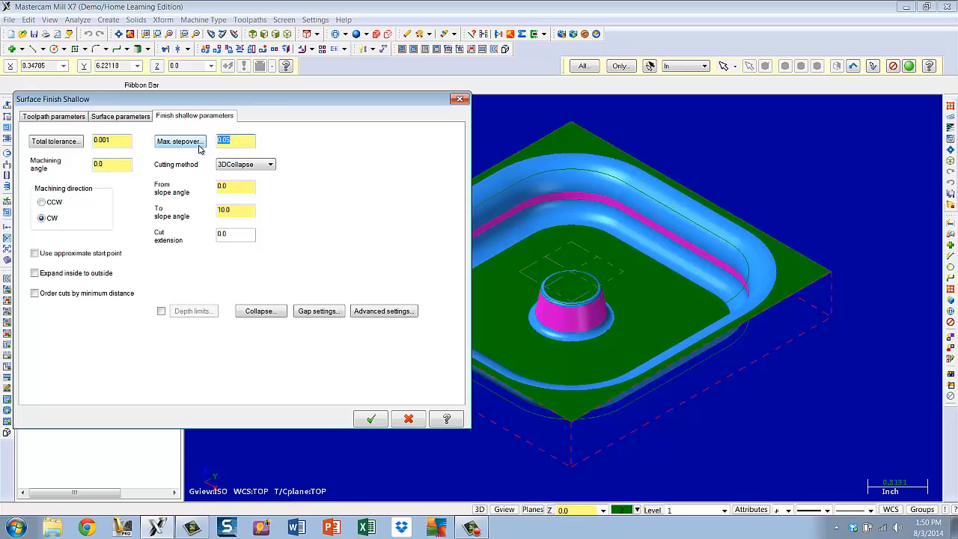
text(.0)
click(247, 189)
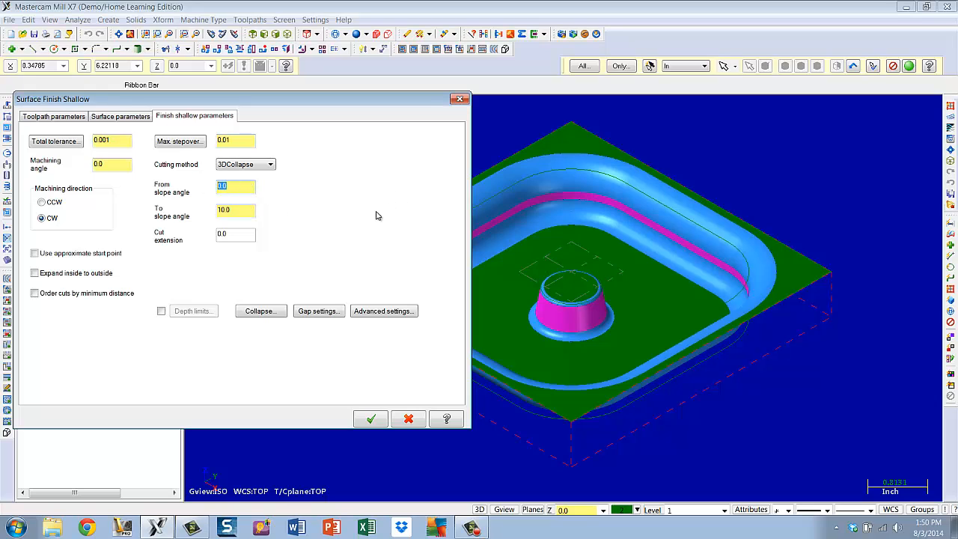
click(239, 212)
text(5)
key(Return)
Enable ordering cuts by minimum distance and generate the shallow finish toolpath
click(35, 293)
click(371, 420)
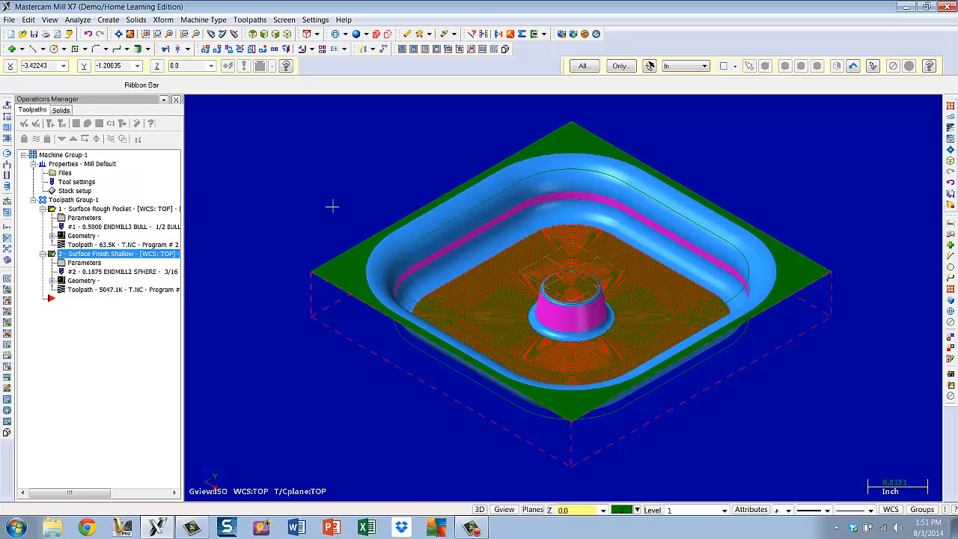
Verify both operations in the simulator, fitting the view, playing at maximum speed, then close it
key(alt+t)
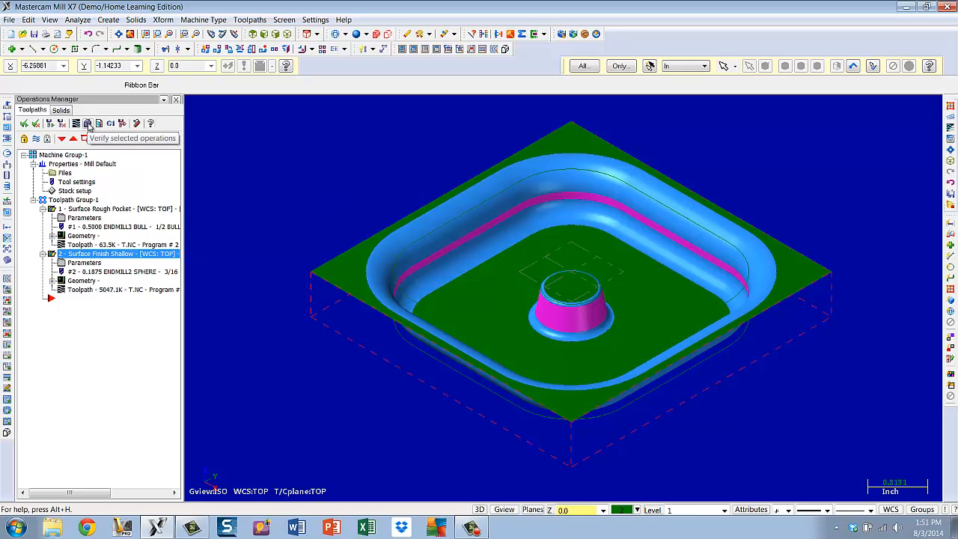
click(87, 124)
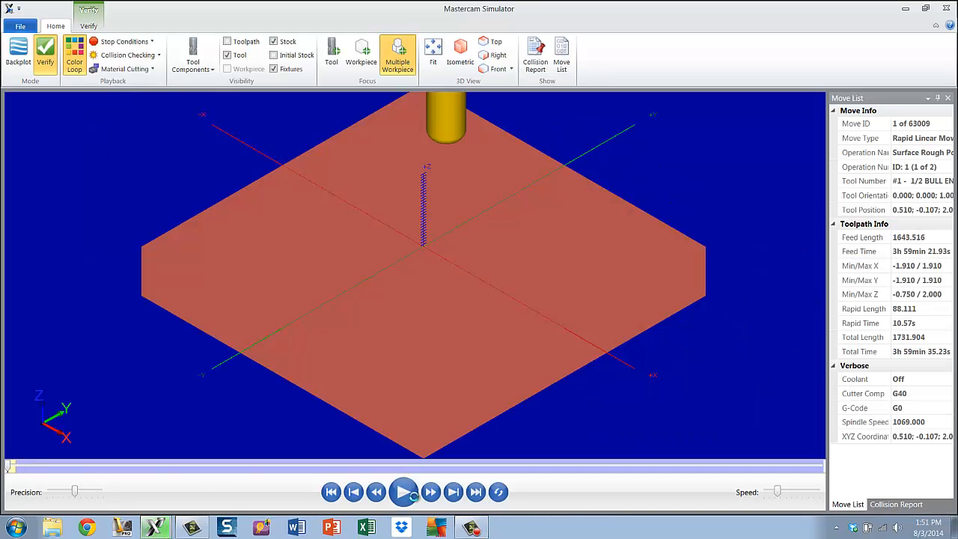
click(433, 57)
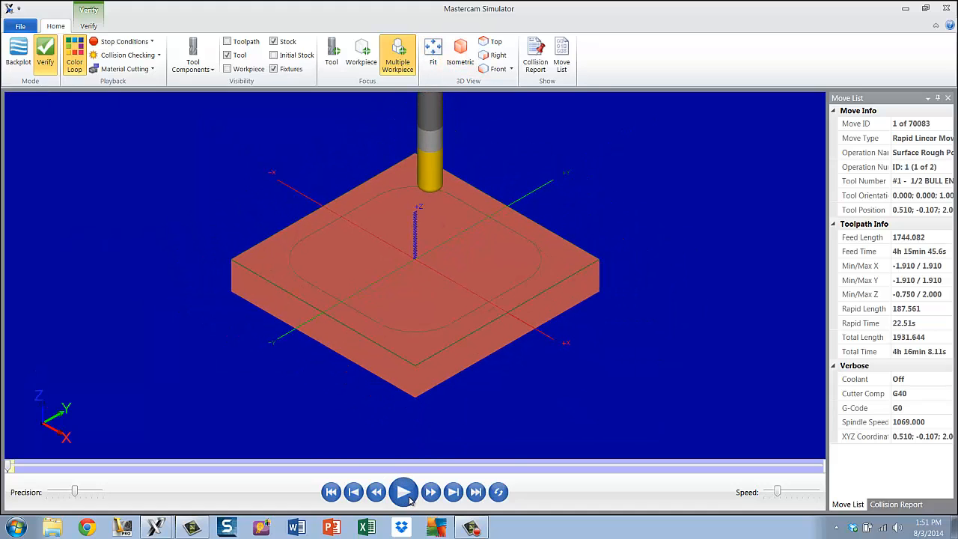
click(403, 492)
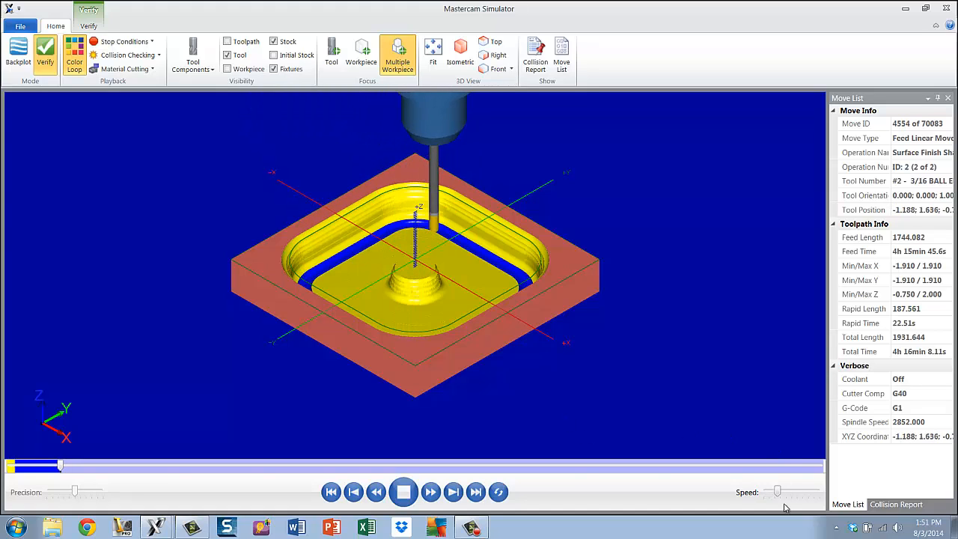
drag(777, 491, 820, 491)
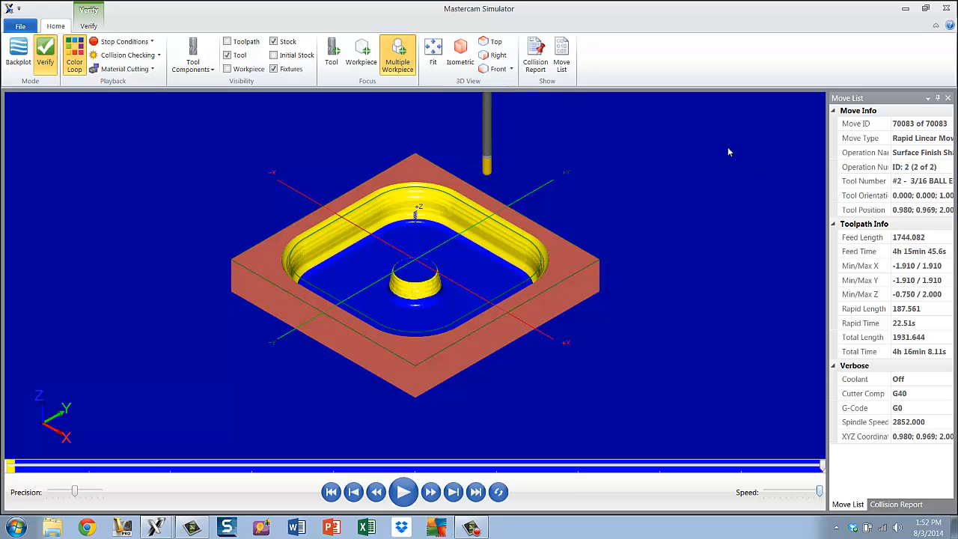
click(948, 7)
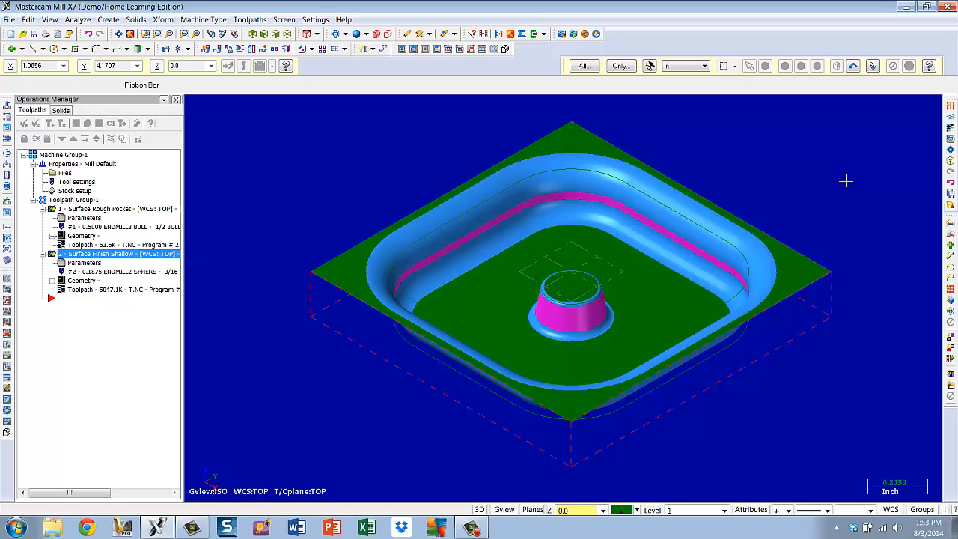
Start a Surface Finish Contour toolpath and window-select all part surfaces as drive surfaces
click(250, 20)
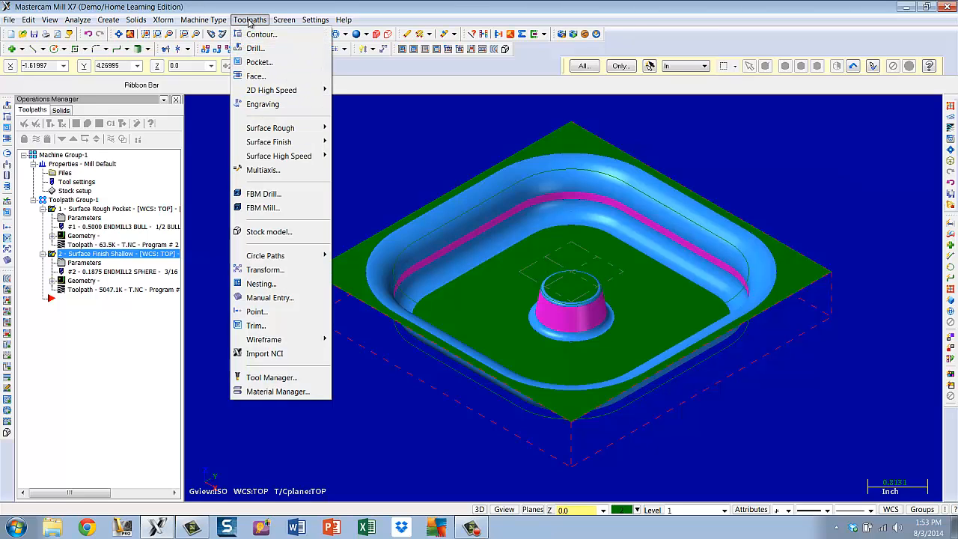
mouse_move(263, 144)
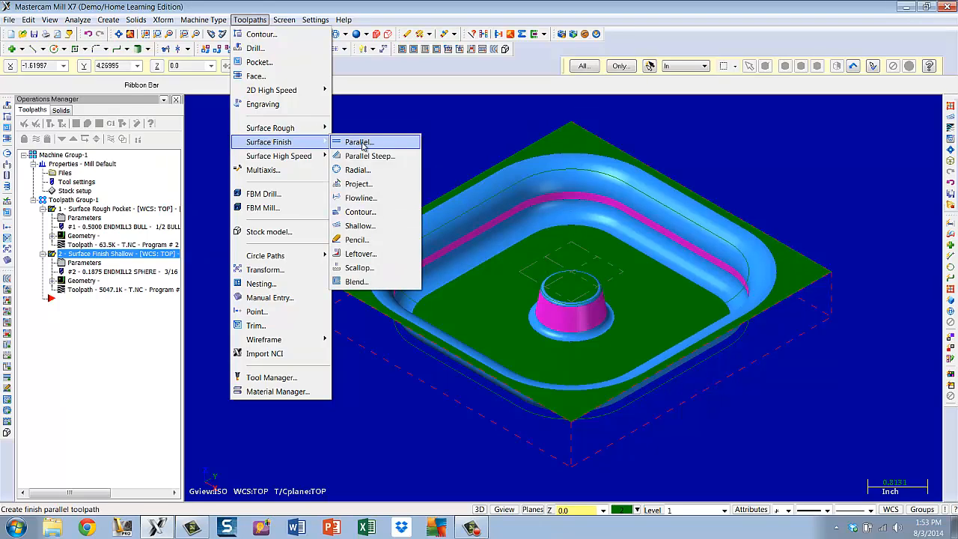
click(365, 213)
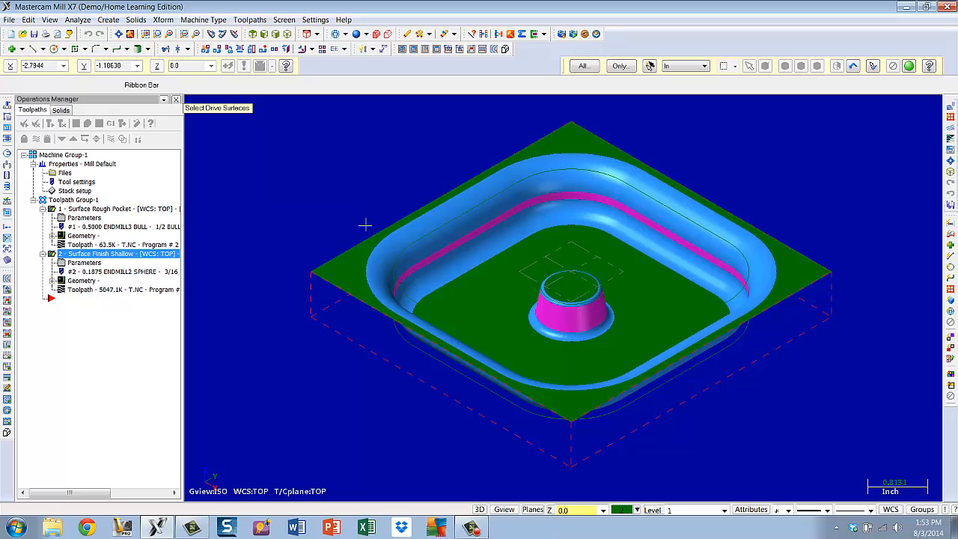
click(573, 314)
scroll(432, 402, down, 3)
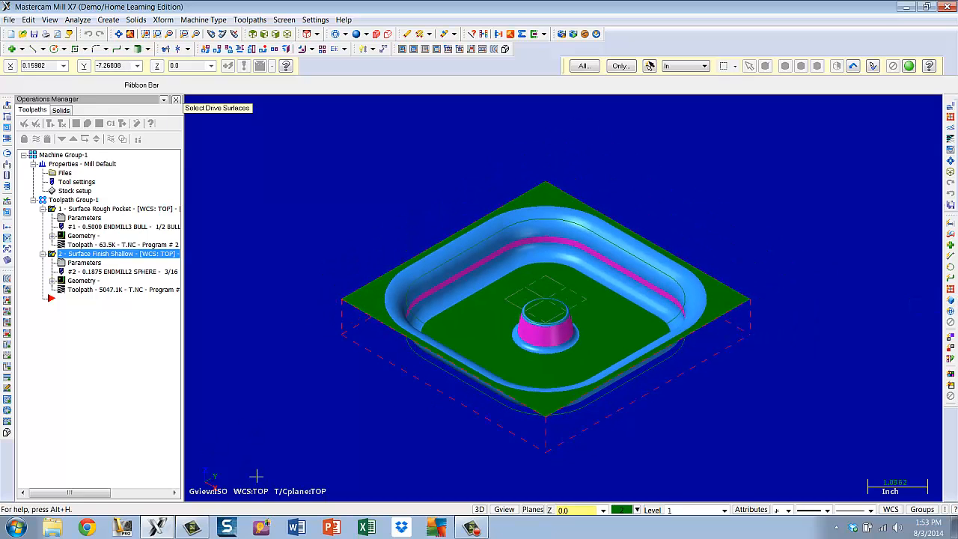
drag(255, 476, 856, 129)
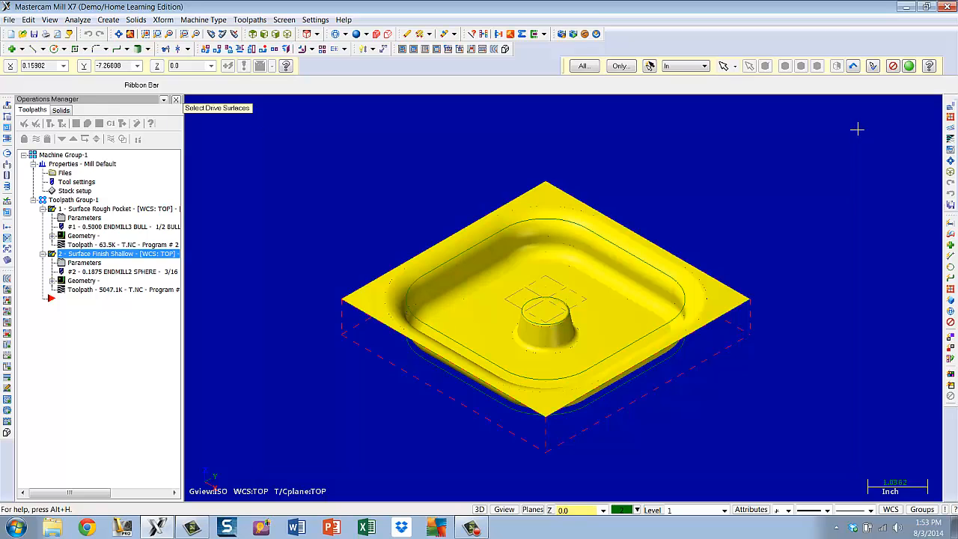
click(909, 67)
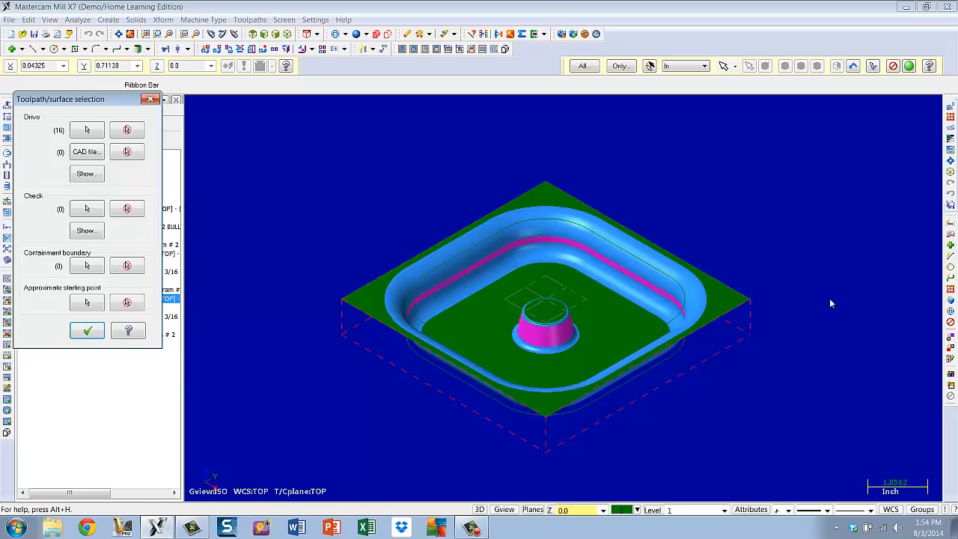
Chain the outer stock edge as the containment boundary and confirm the surface selection
click(87, 265)
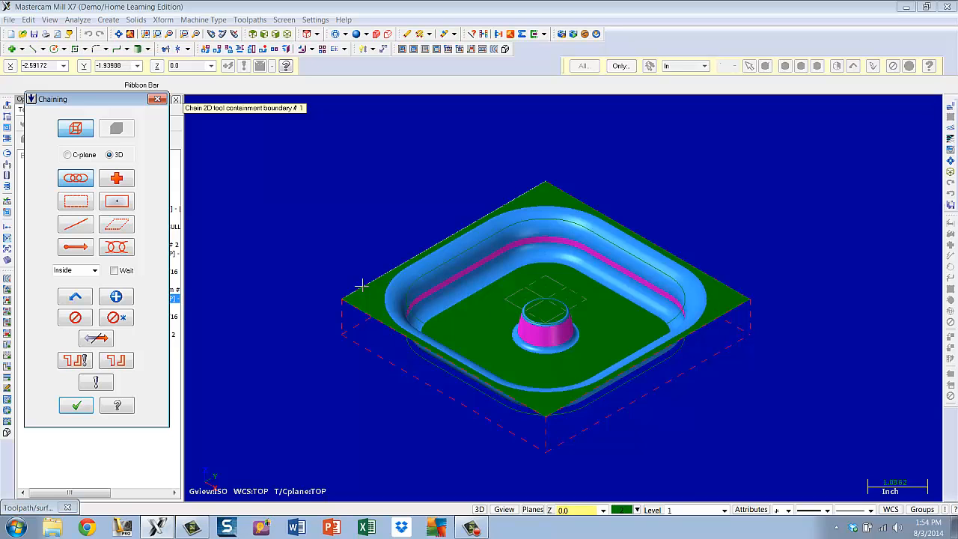
click(362, 287)
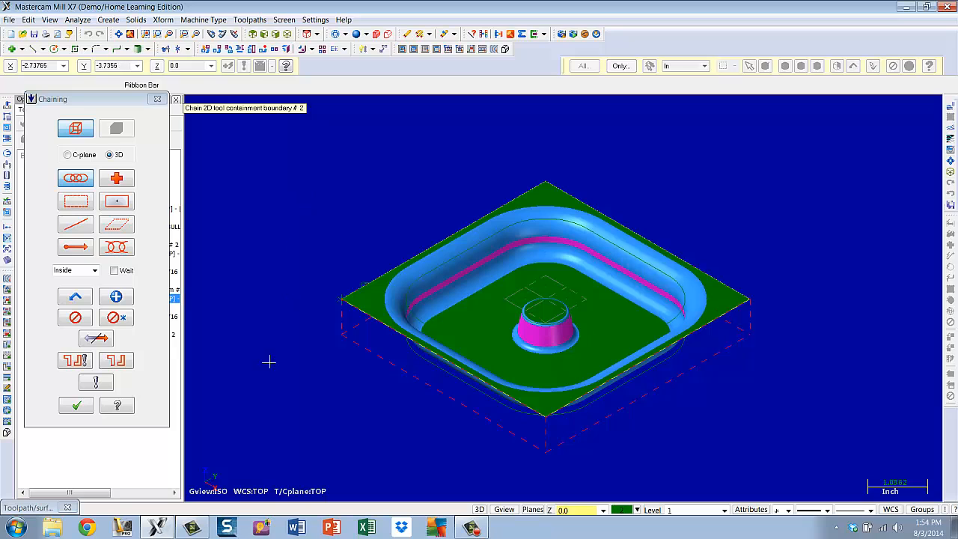
click(77, 406)
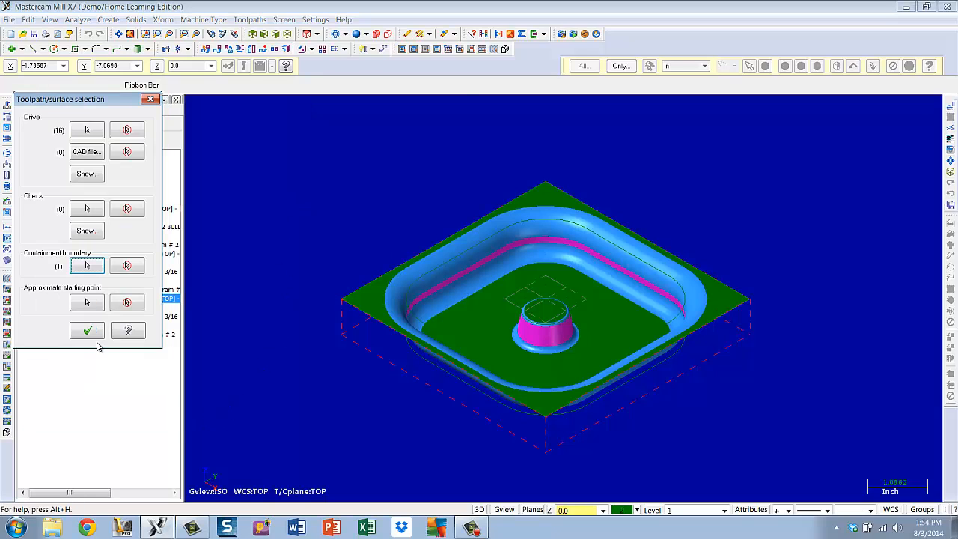
click(94, 335)
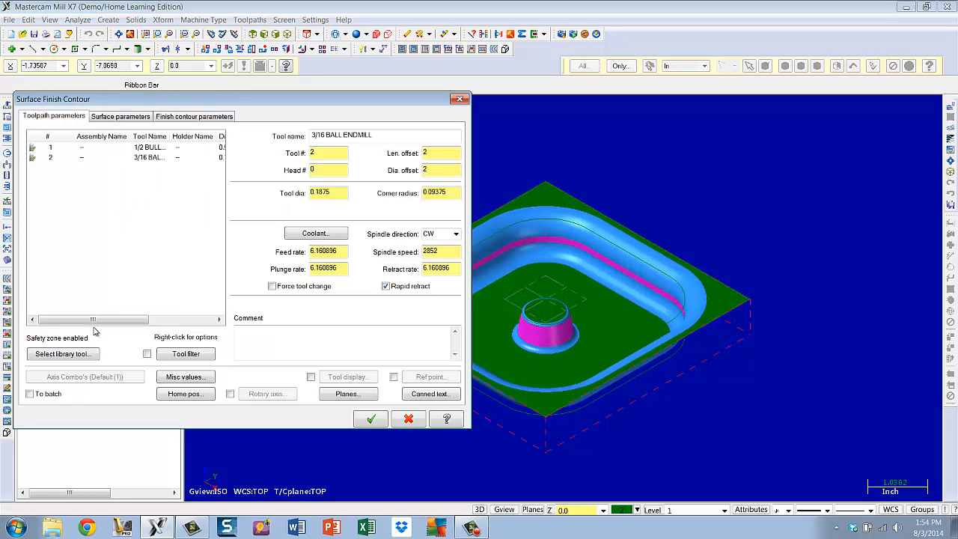
Pick the 1/16 BALL ENDMILL from the tool library and add the comment "finish boss and fillet"
click(82, 356)
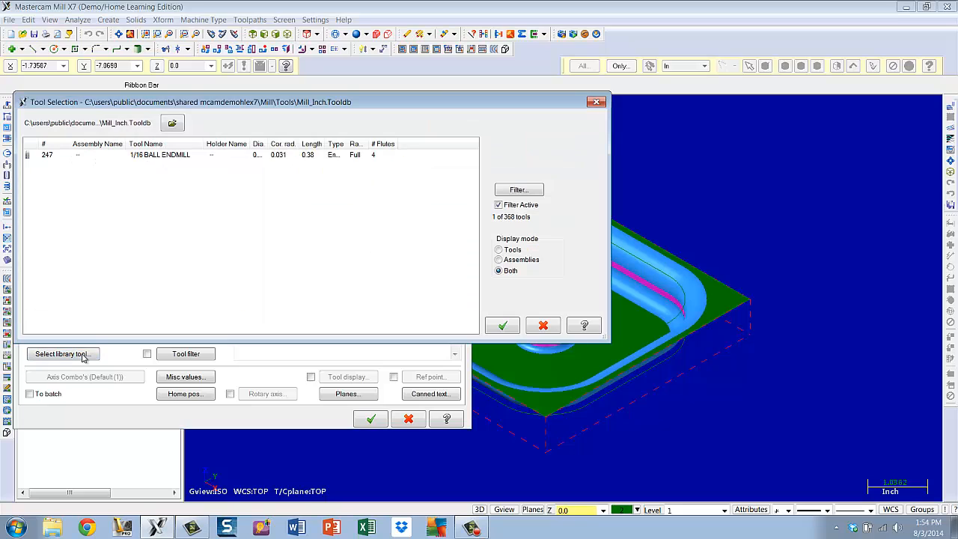
click(148, 160)
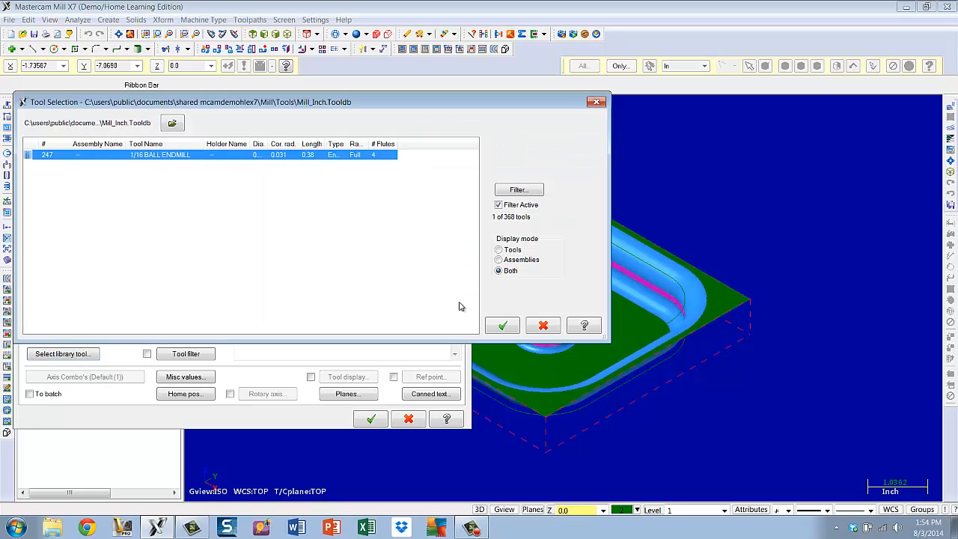
click(499, 326)
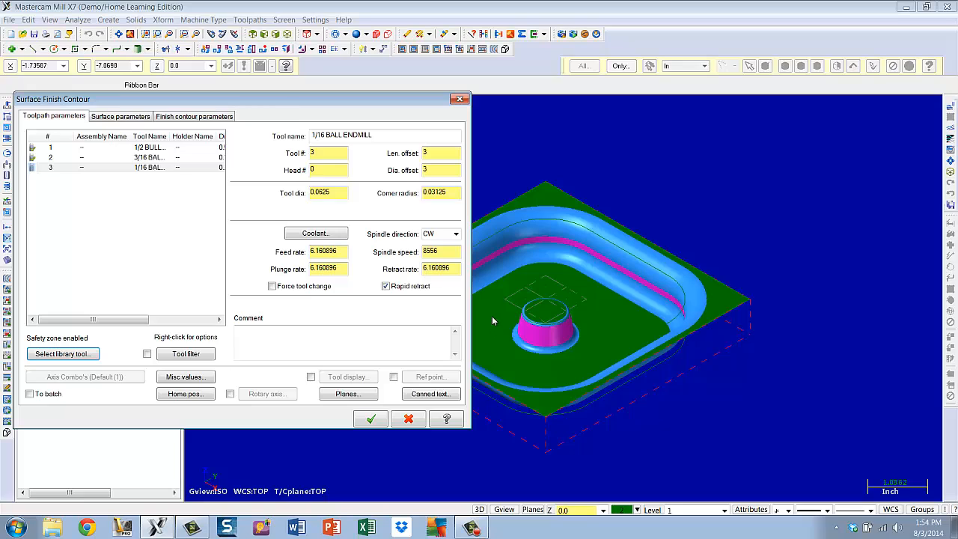
click(327, 339)
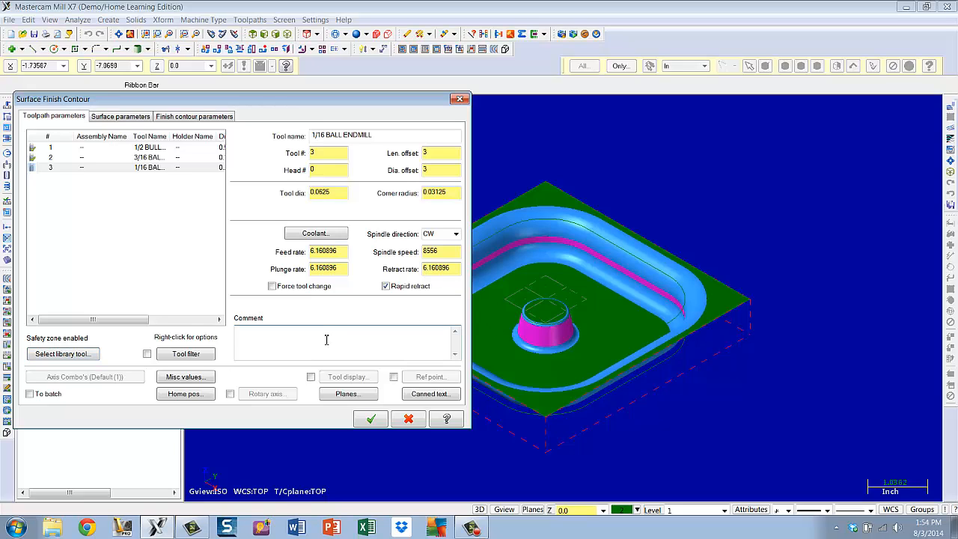
text(finsh boss and fillet)
Set maximum stepdown to 0.01, one-way open contour direction, enable optimize cut order, and generate the toolpath
click(114, 119)
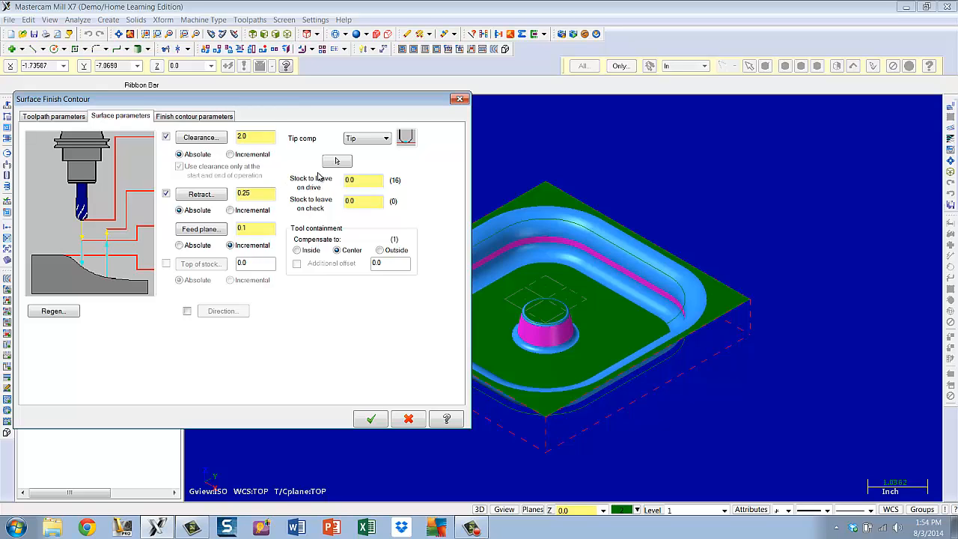
click(185, 117)
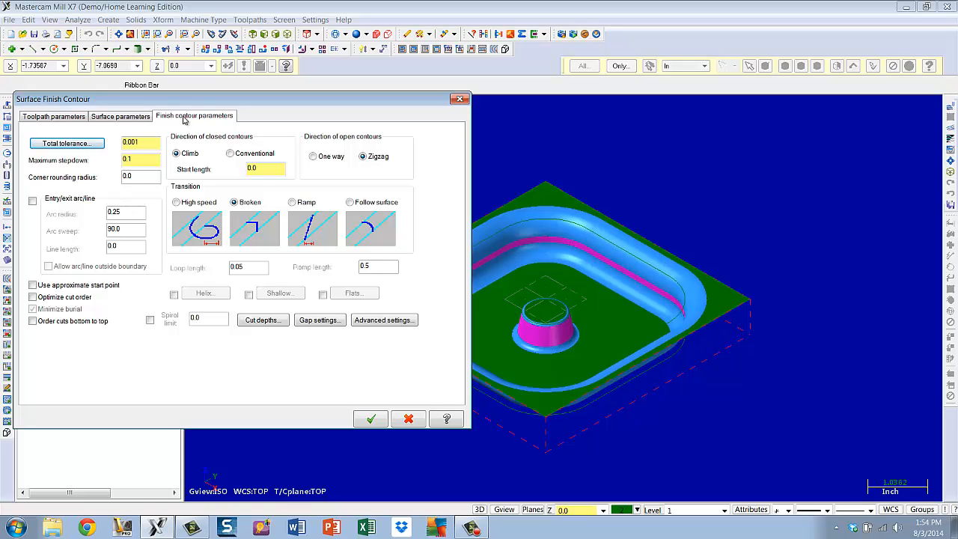
double_click(150, 159)
text(0)
click(312, 158)
click(32, 297)
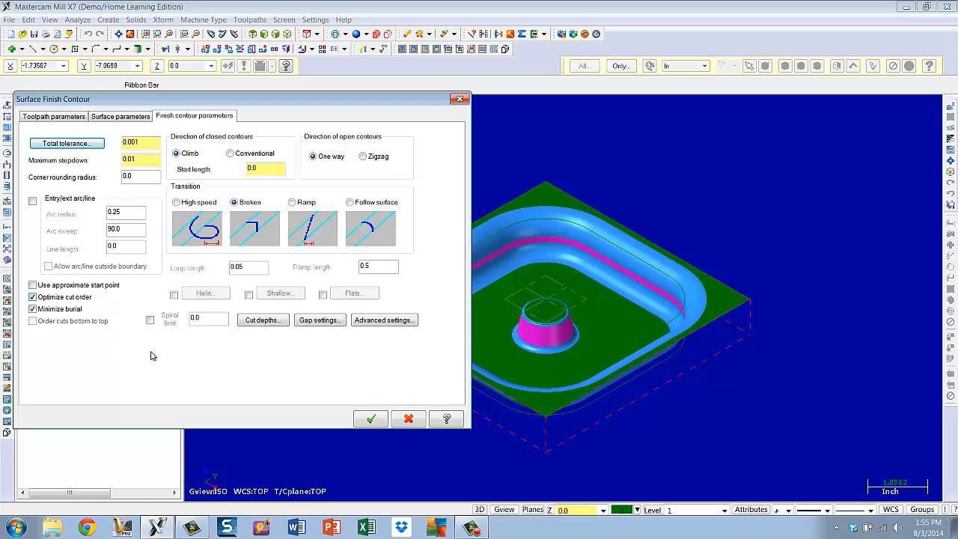
click(370, 419)
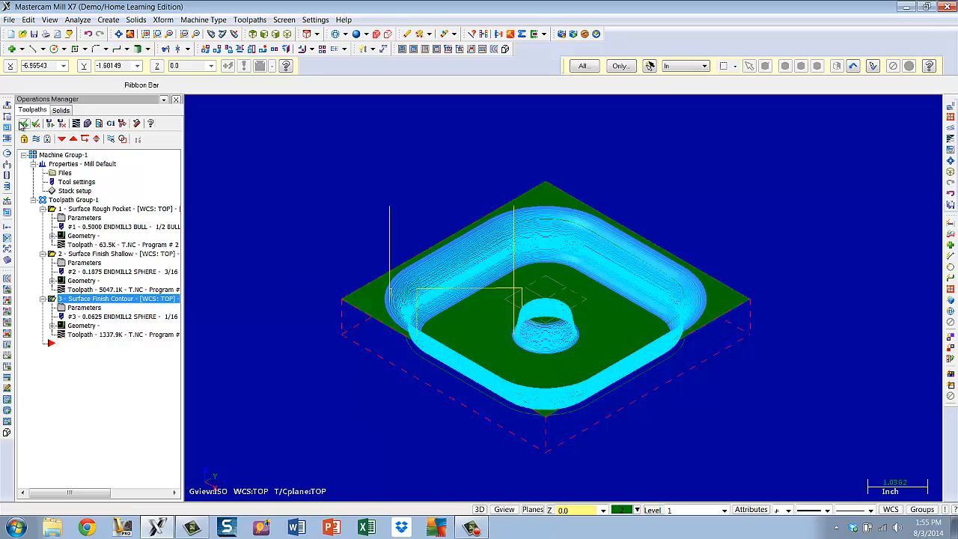
Select all operations and open them in the simulator in a fitted isometric view, starting playback at reduced speed
click(25, 124)
click(87, 123)
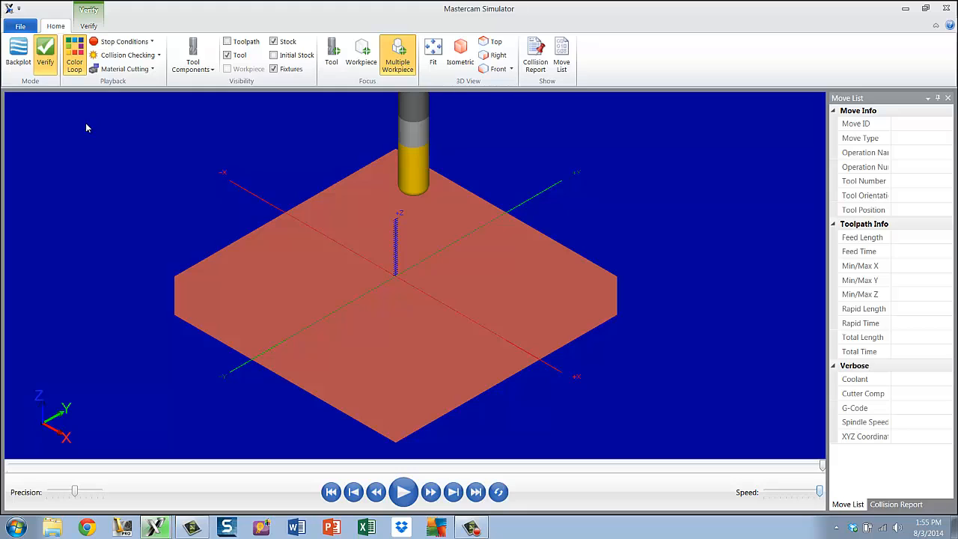
click(433, 58)
click(460, 53)
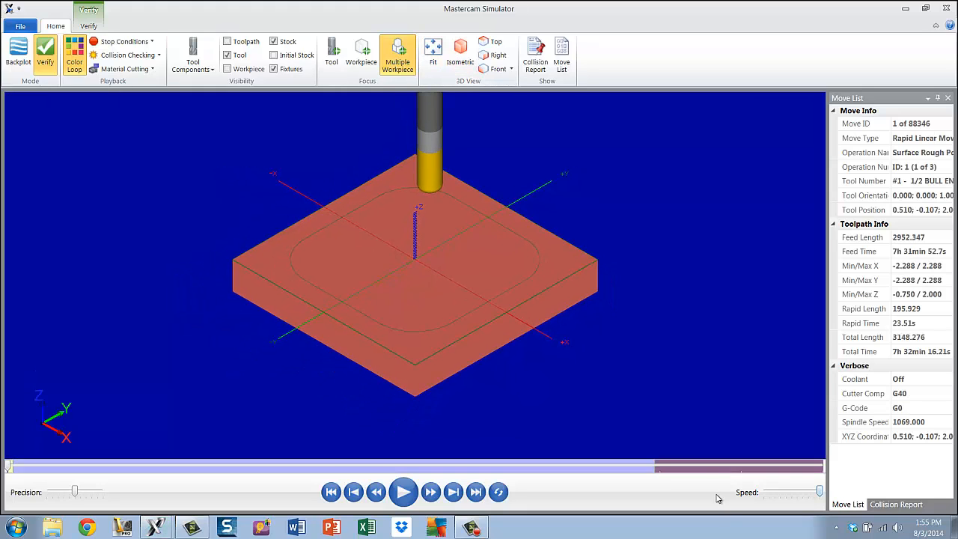
drag(820, 493, 790, 494)
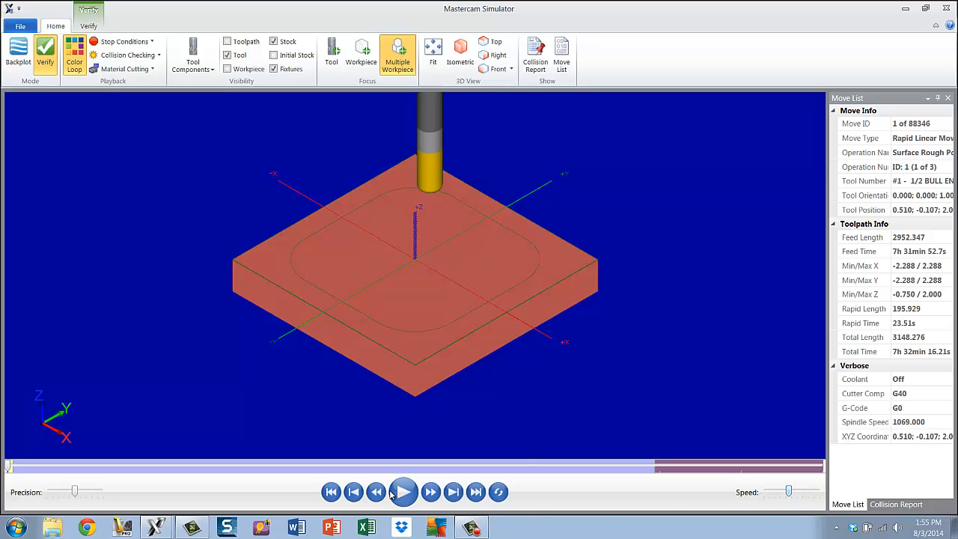
click(403, 492)
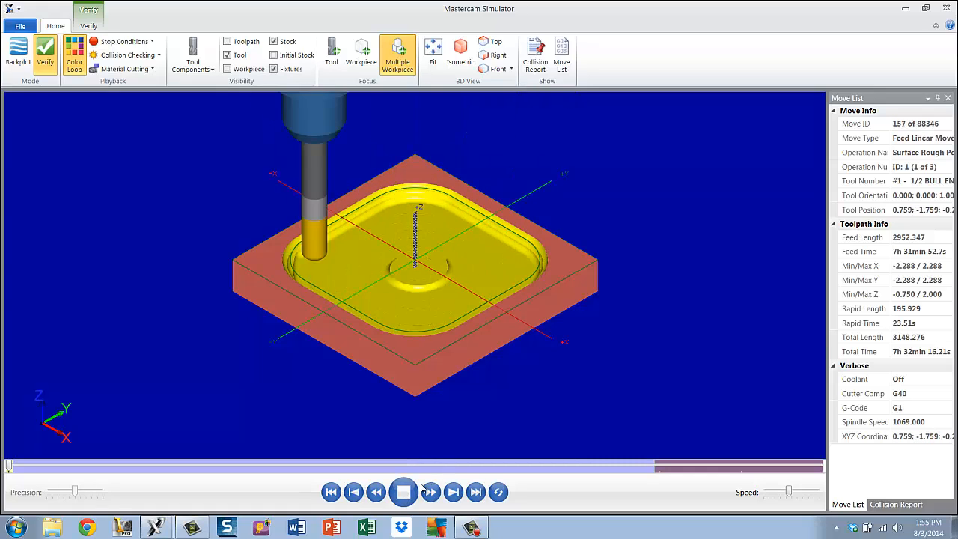
Pause the simulation and step forward through individual tool moves
click(403, 492)
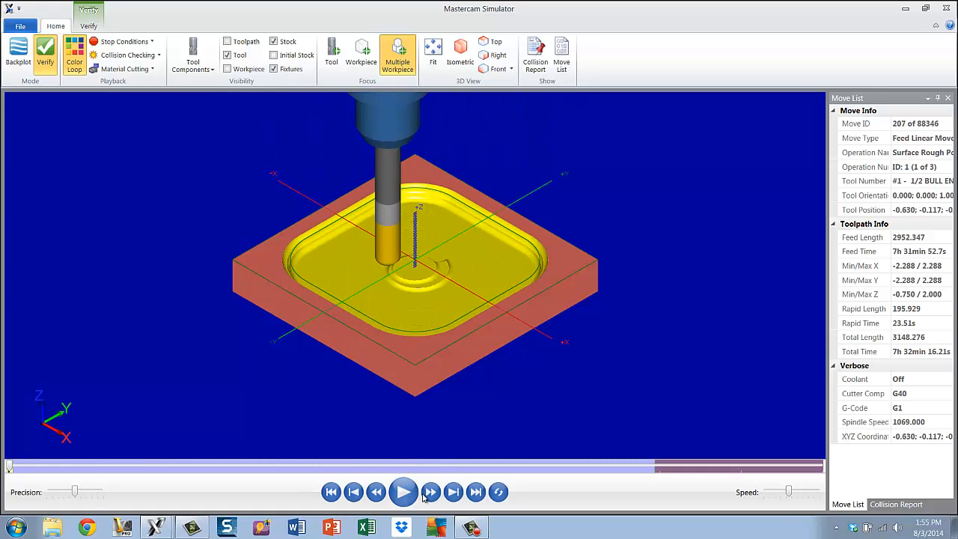
click(433, 494)
click(433, 495)
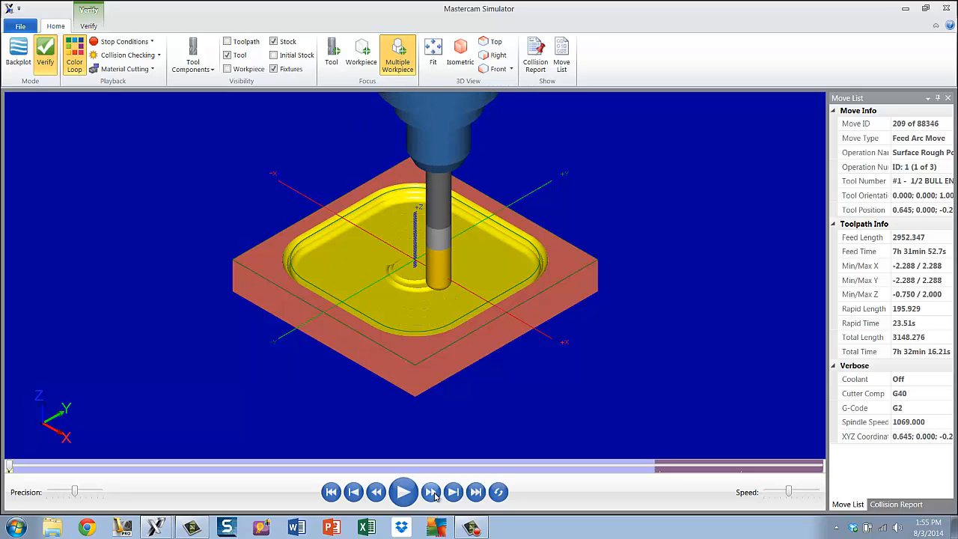
click(432, 494)
click(433, 494)
click(432, 494)
click(432, 494)
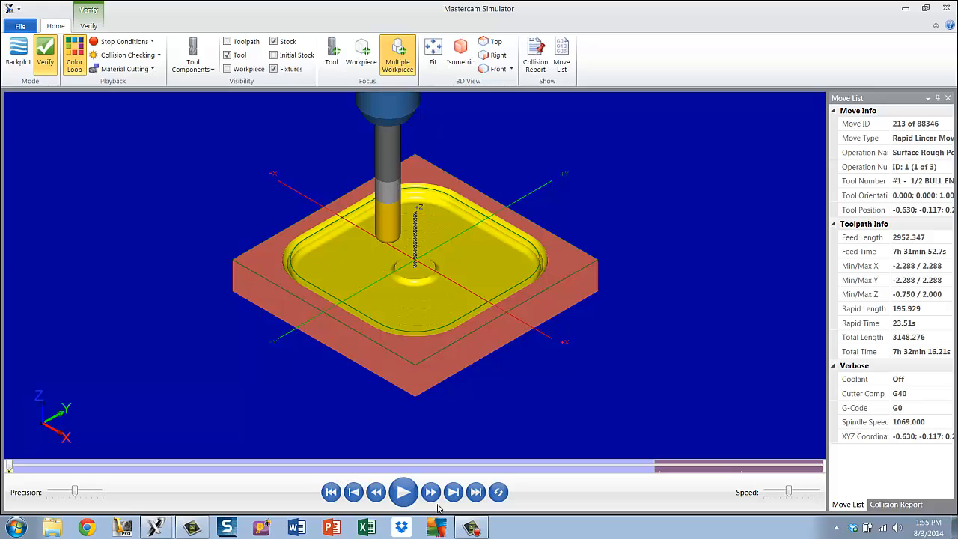
Resume playback at higher speed until all three operations finish, then close the simulator
click(405, 493)
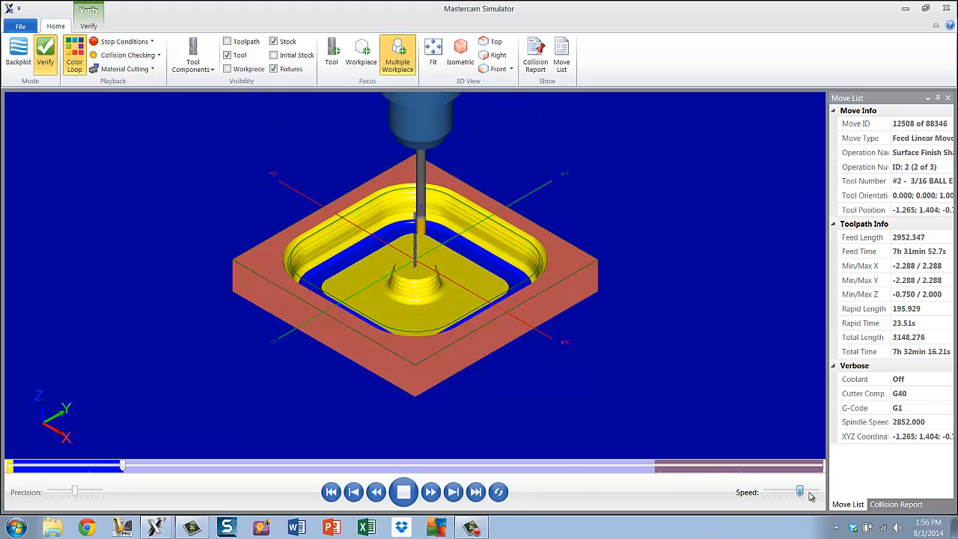
drag(788, 492, 809, 492)
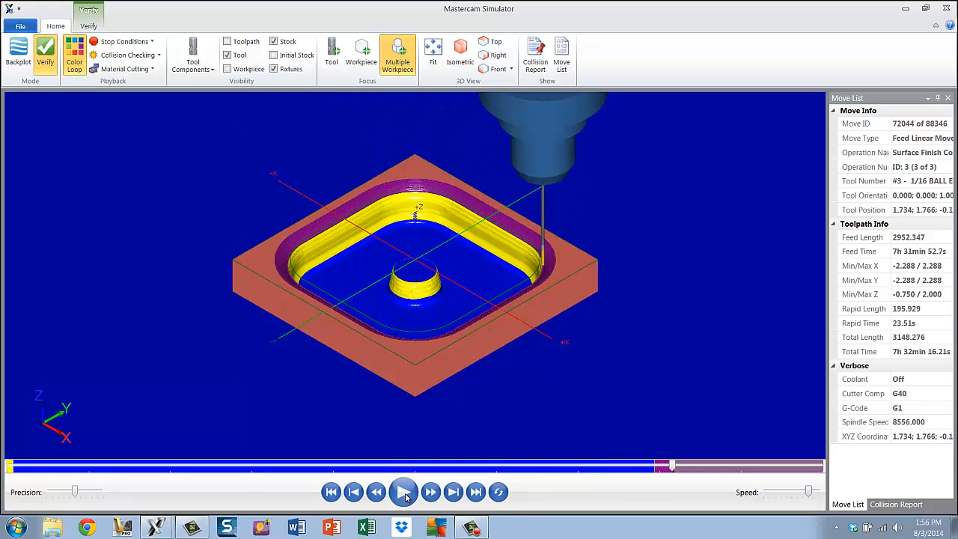
click(404, 493)
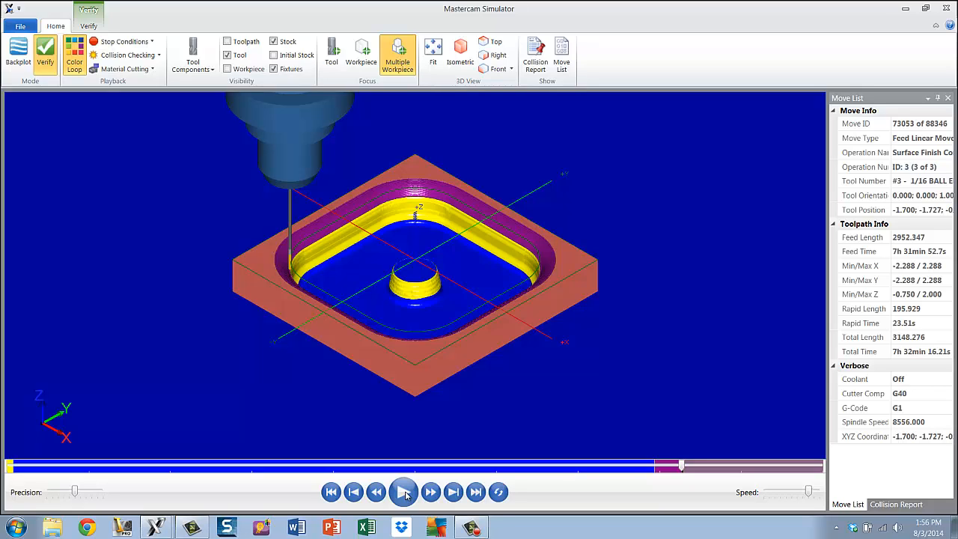
click(404, 494)
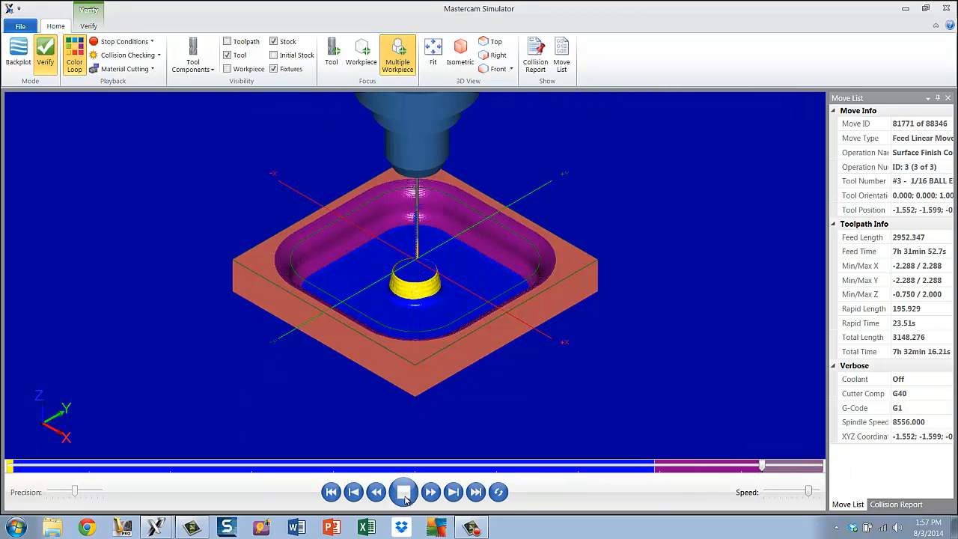
click(405, 498)
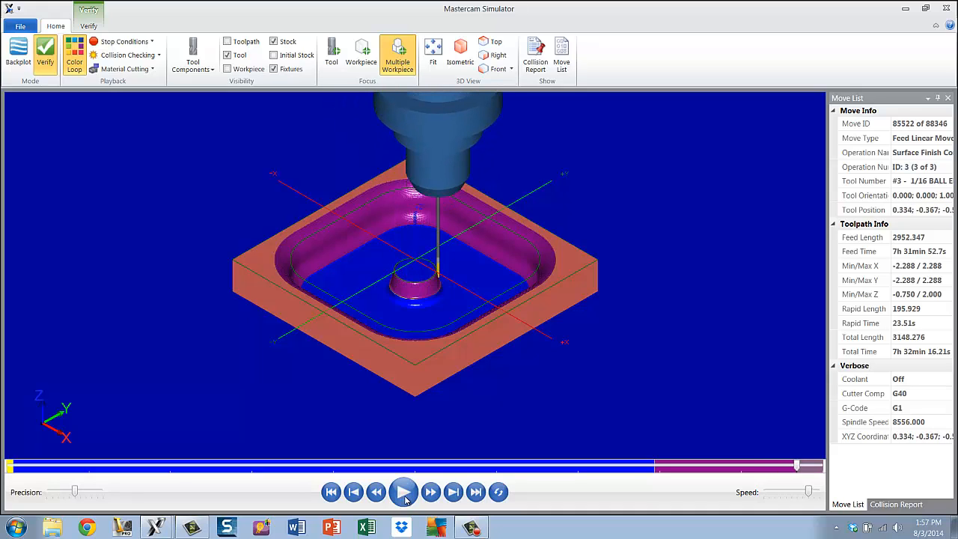
click(404, 498)
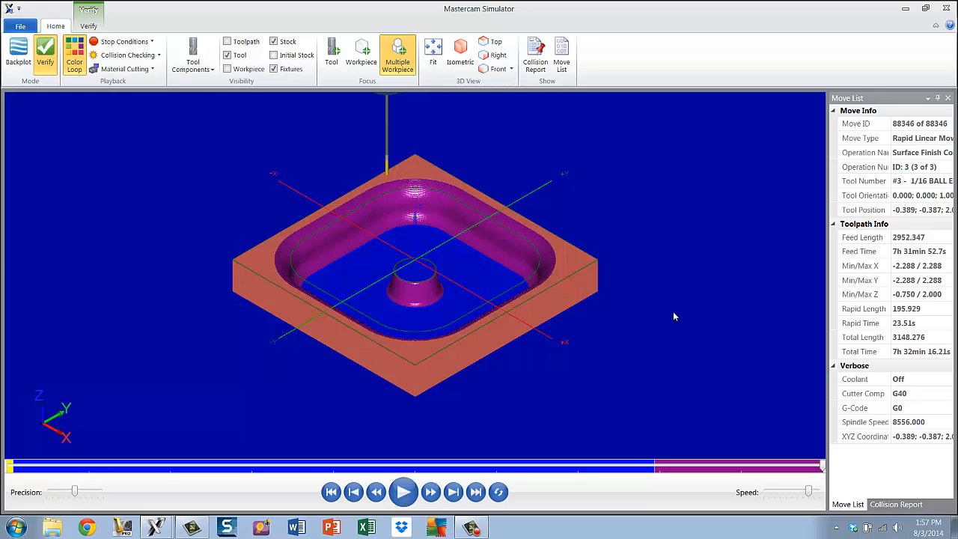
click(946, 7)
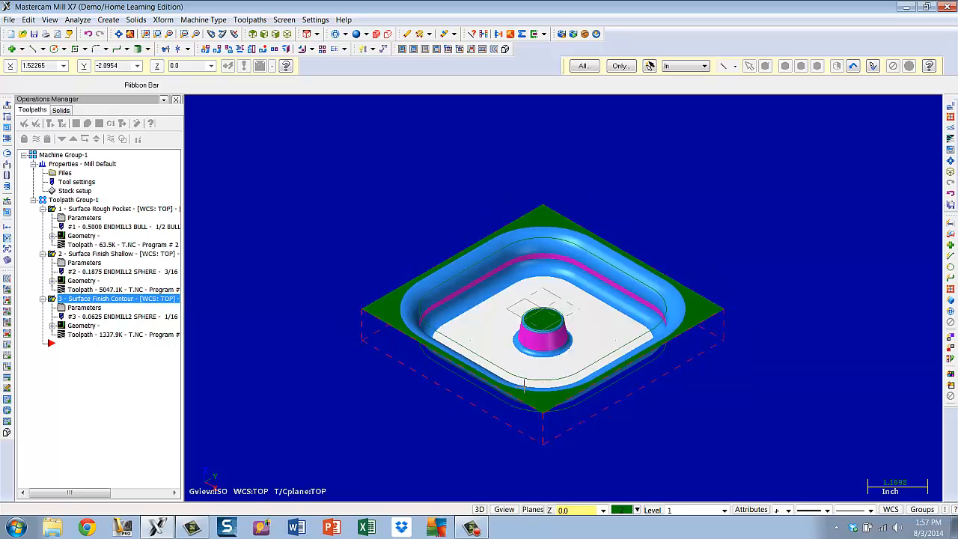
Switch the model to top view and fit it in the window
scroll(524, 386, up, 2)
scroll(524, 385, up, 2)
scroll(524, 386, down, 2)
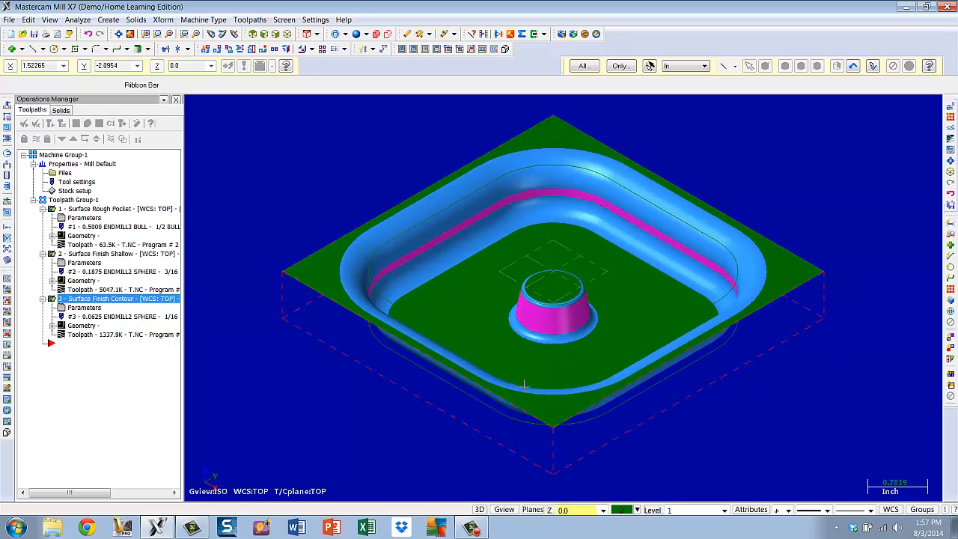
click(252, 35)
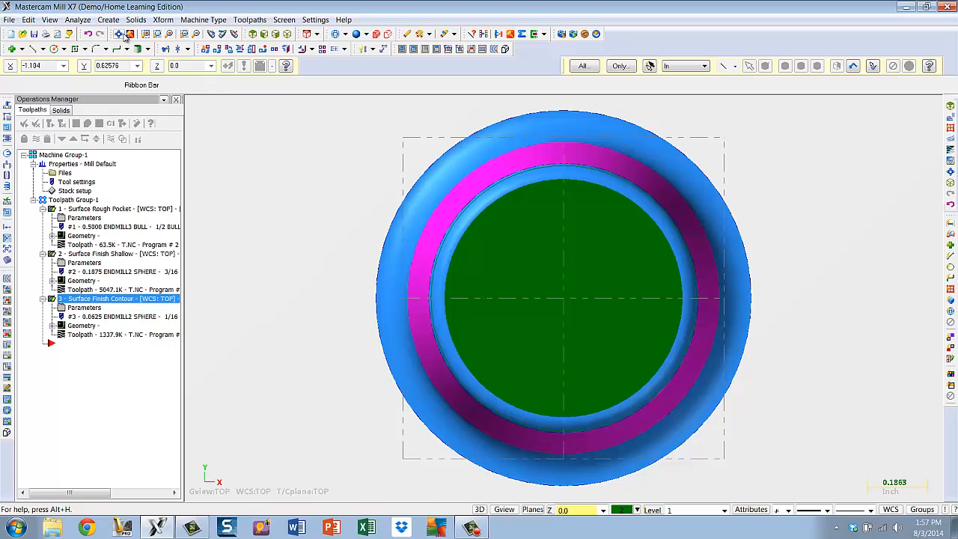
click(122, 35)
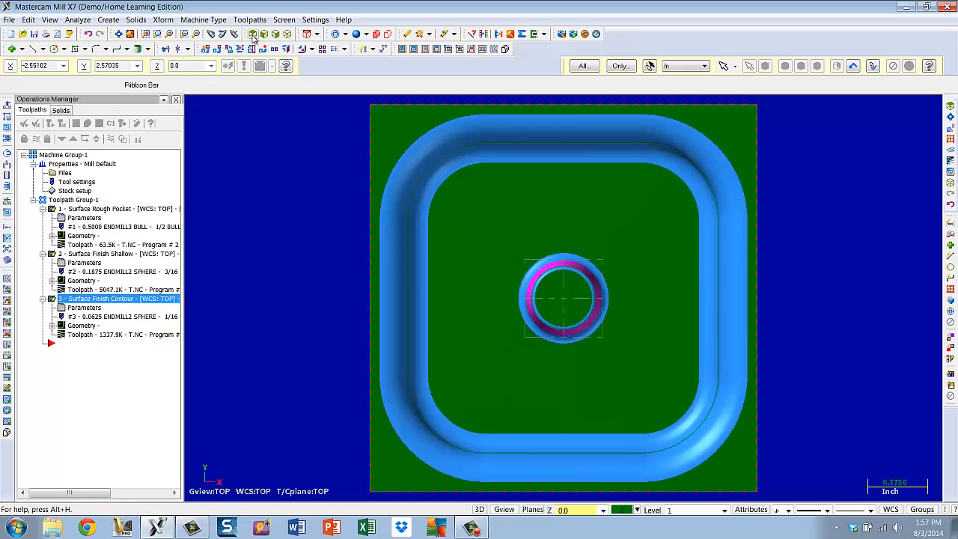
Open the Surface Rough Pocket operation's parameters and review its rough, pocket and tool settings without changes
click(285, 35)
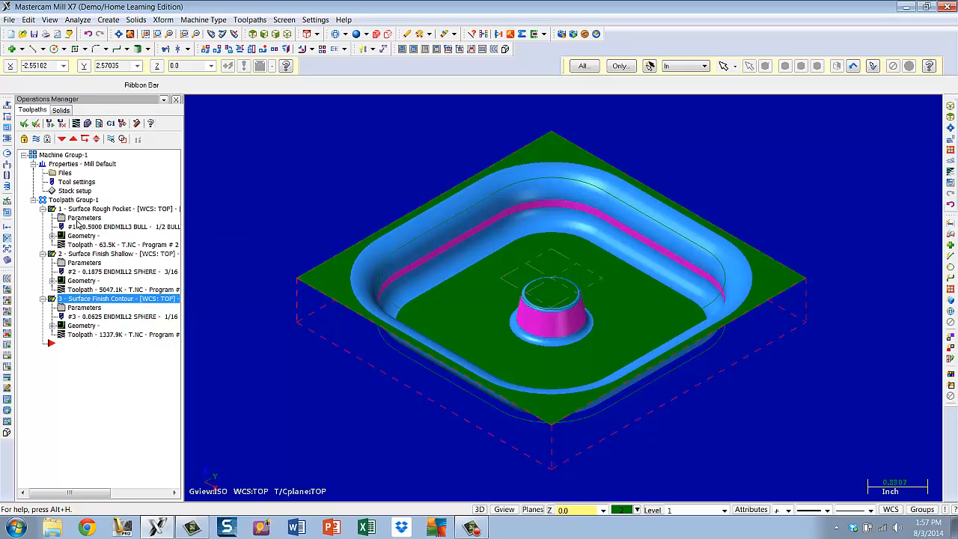
click(79, 218)
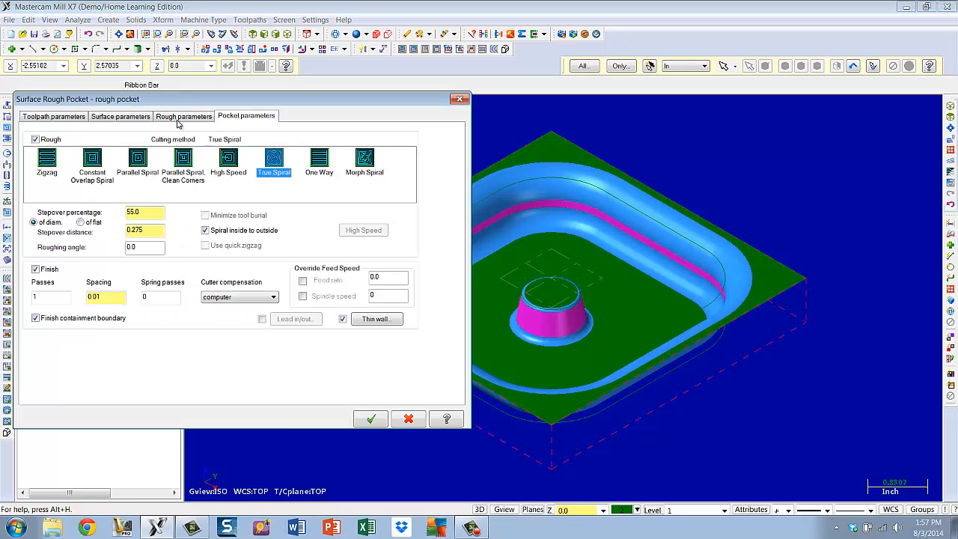
click(180, 118)
click(63, 118)
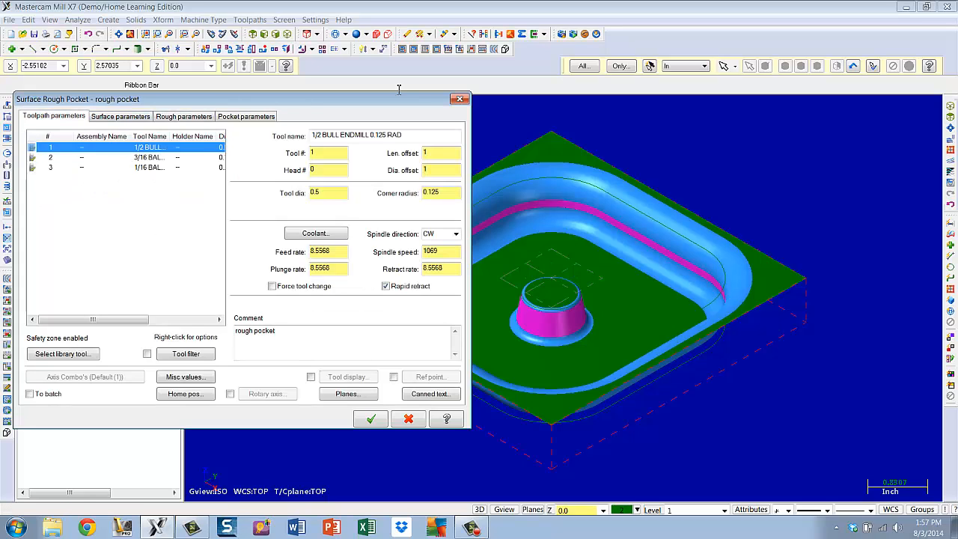
click(461, 99)
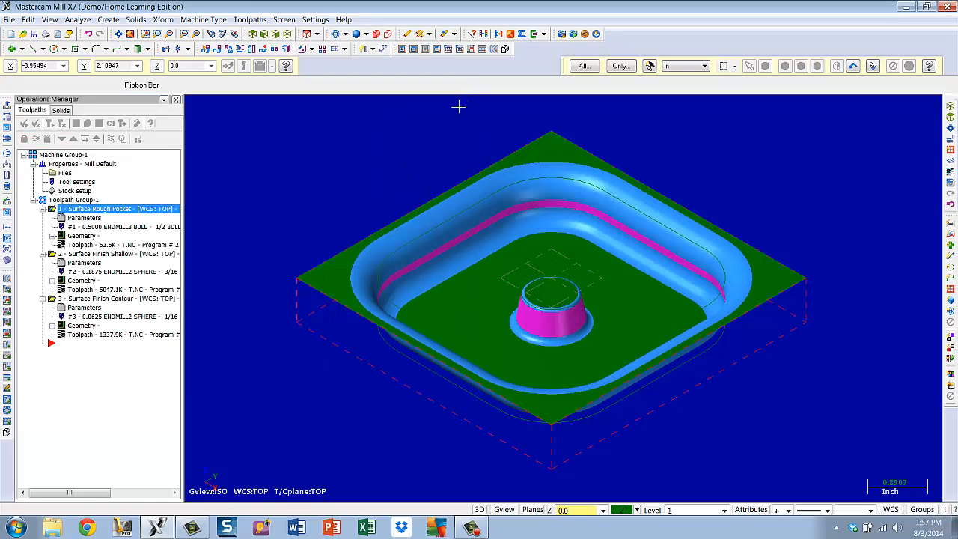
Open the Surface Finish Shallow operation's parameters and review its surface and tool settings without changes
click(85, 263)
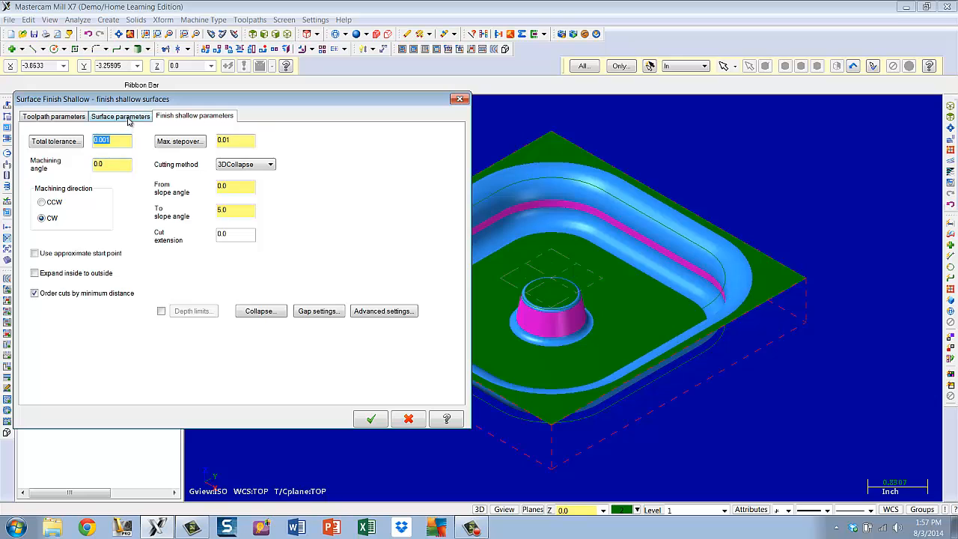
click(123, 117)
click(60, 117)
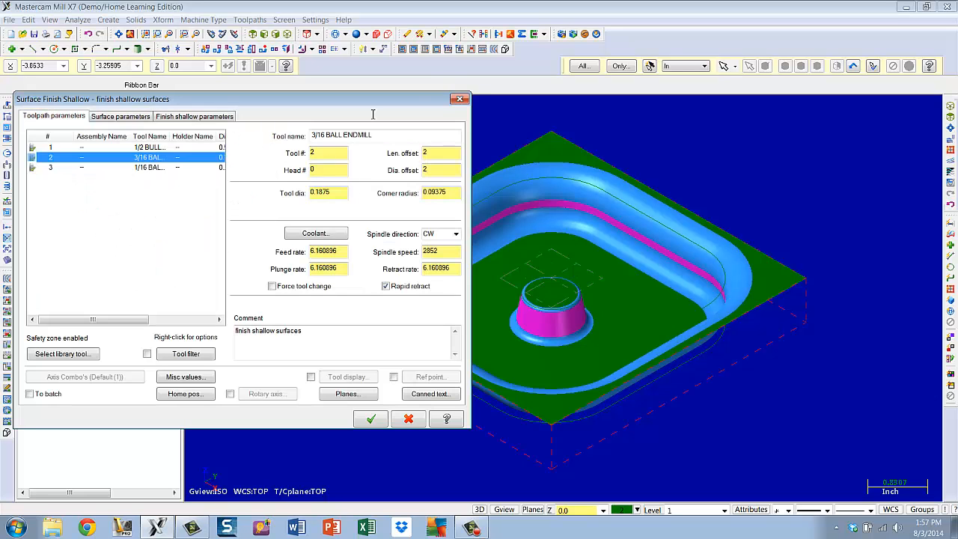
click(460, 100)
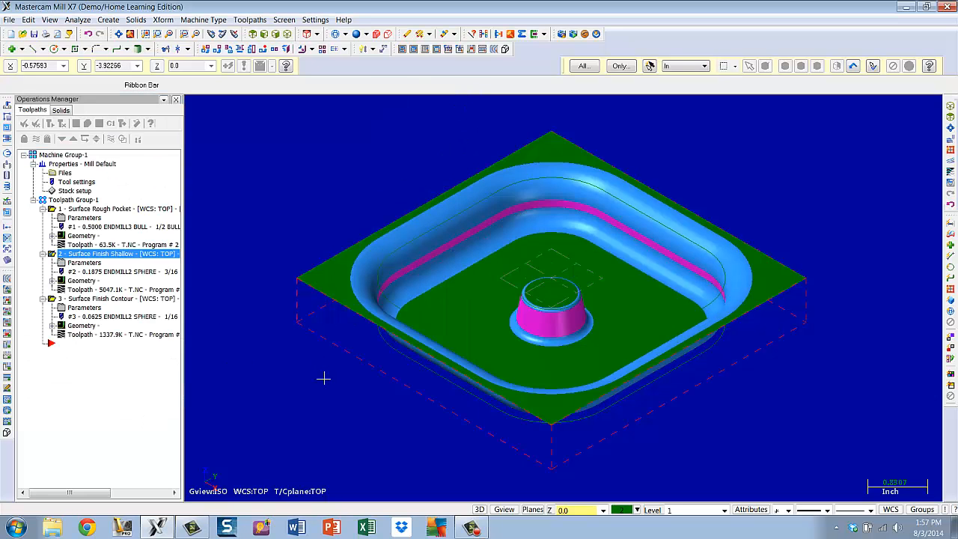